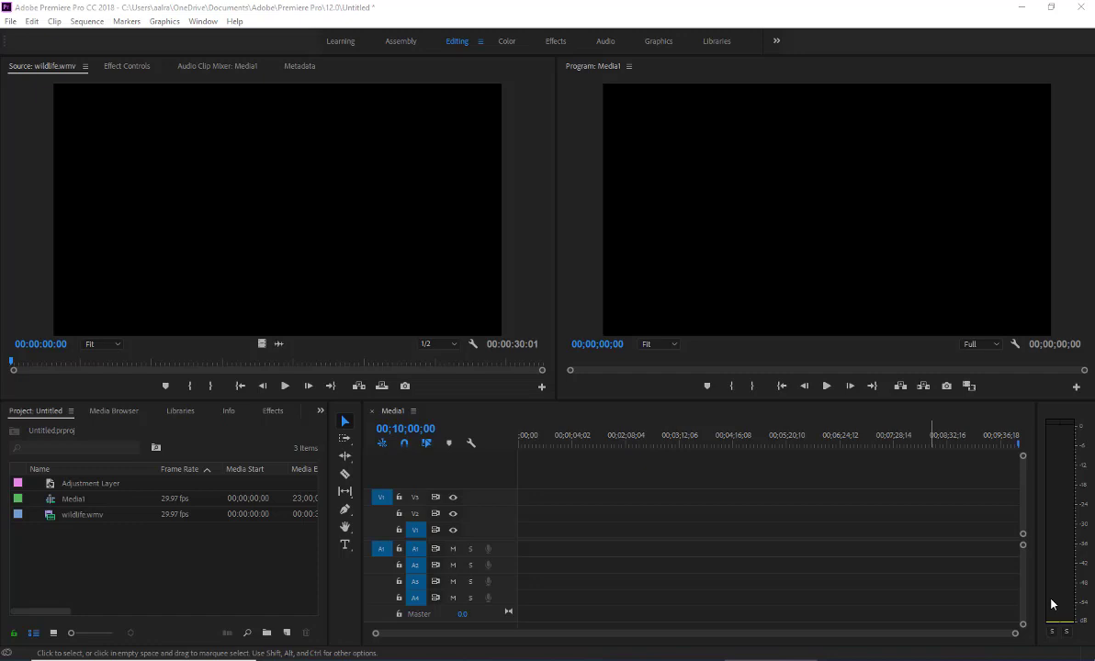
# - Mark an Out point at 00:00:04:11 in wildlife.wmv and place that range at the start of tracks V1 and A1
pyautogui.doubleClick(55, 515)
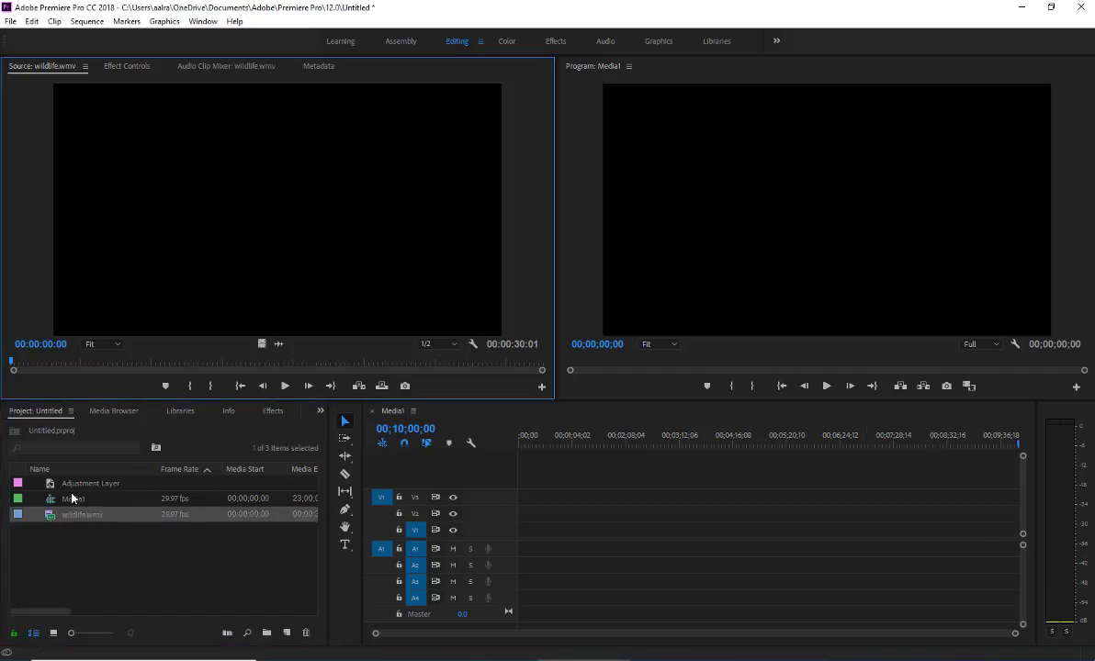
pyautogui.click(86, 363)
pyautogui.press('o')
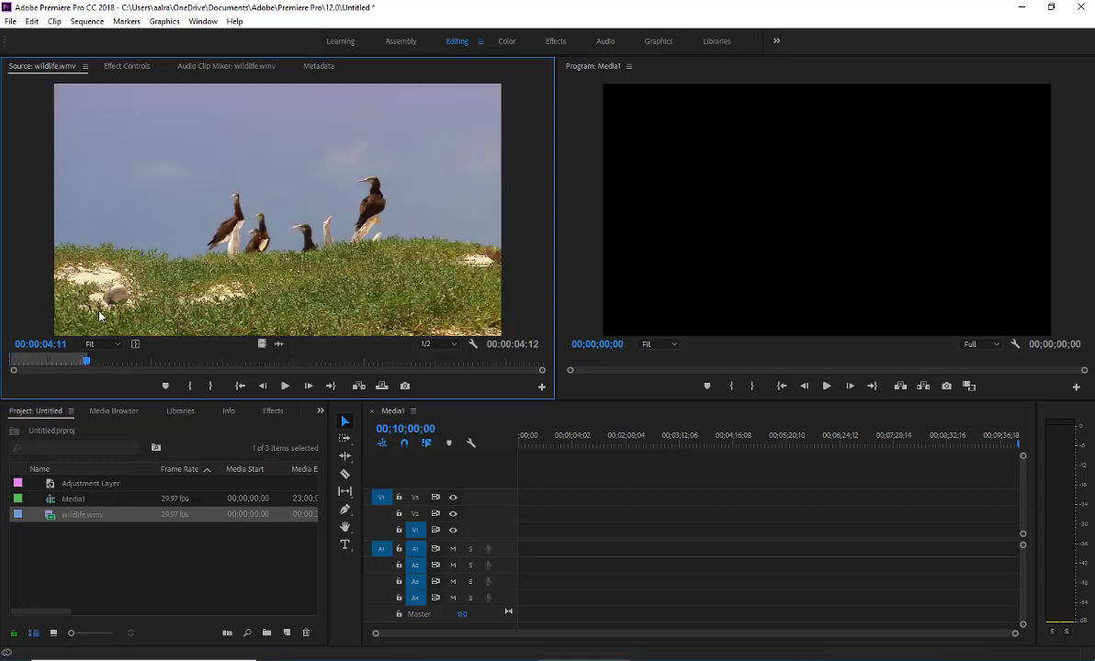
pyautogui.moveTo(155, 301); pyautogui.dragTo(519, 544)
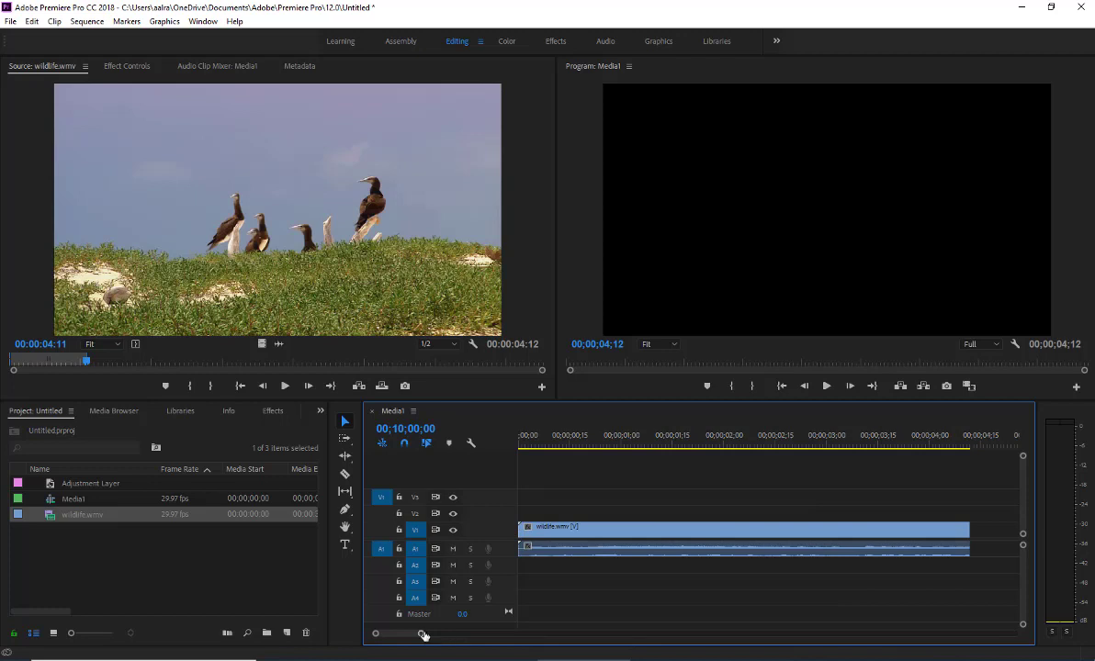
# - Shift the marked wildlife.wmv range later, add it directly after the first clip, and park the playhead on the cut at 00;00;04;12
pyautogui.moveTo(422, 633); pyautogui.dragTo(476, 633)
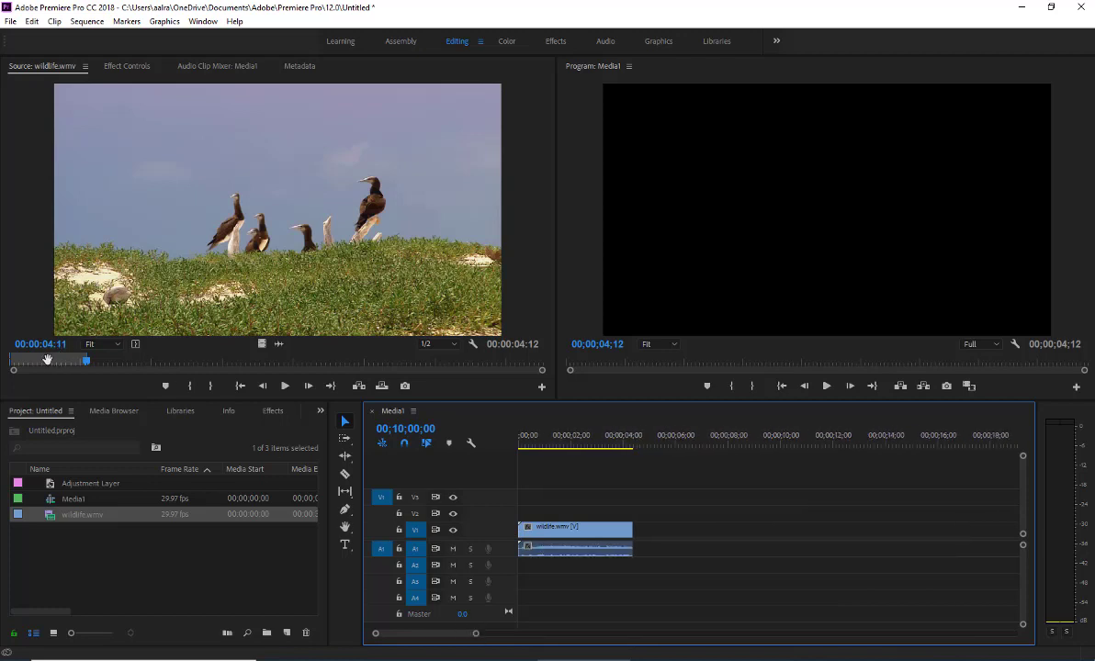
pyautogui.moveTo(49, 360); pyautogui.dragTo(276, 361)
pyautogui.moveTo(514, 421); pyautogui.dragTo(635, 540)
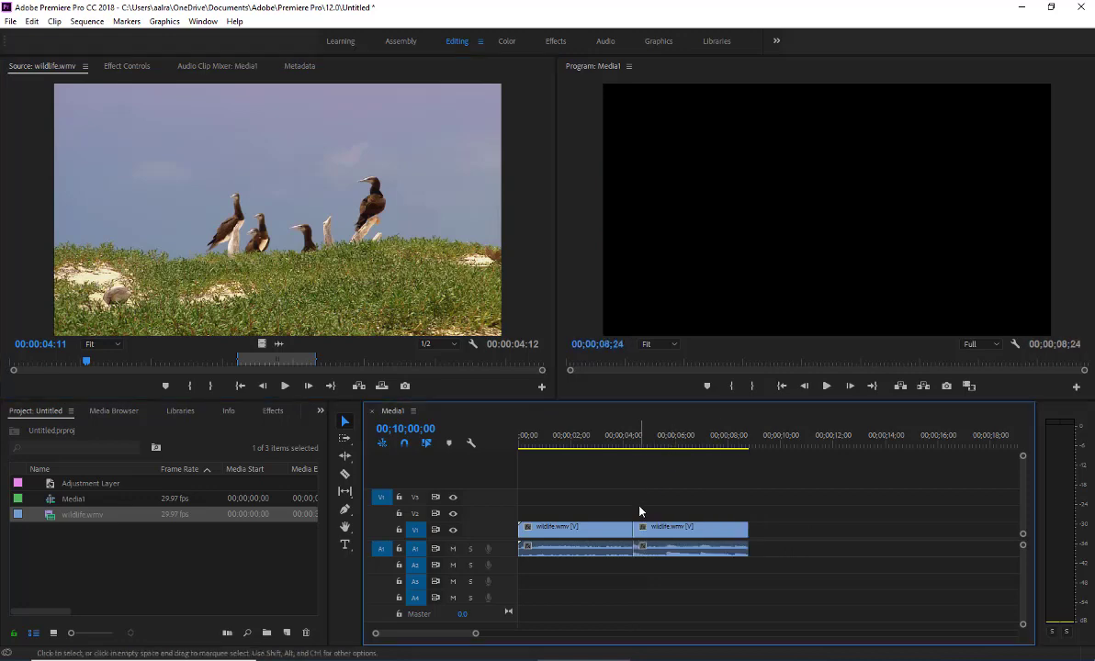
pyautogui.moveTo(648, 501); pyautogui.dragTo(613, 579)
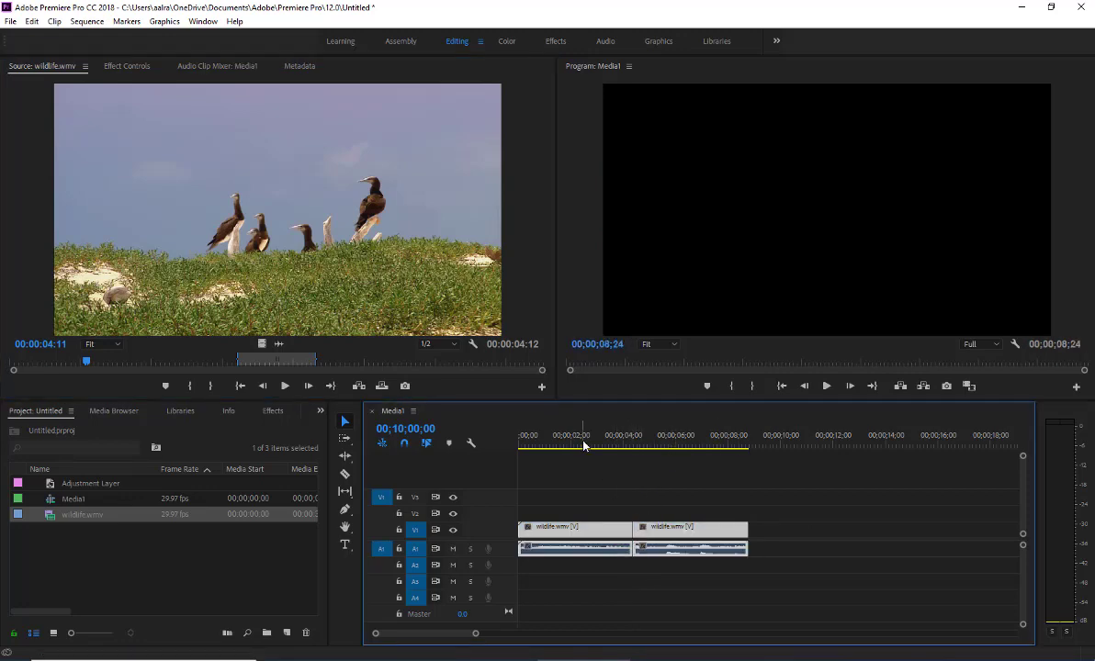
pyautogui.moveTo(634, 446); pyautogui.dragTo(633, 446)
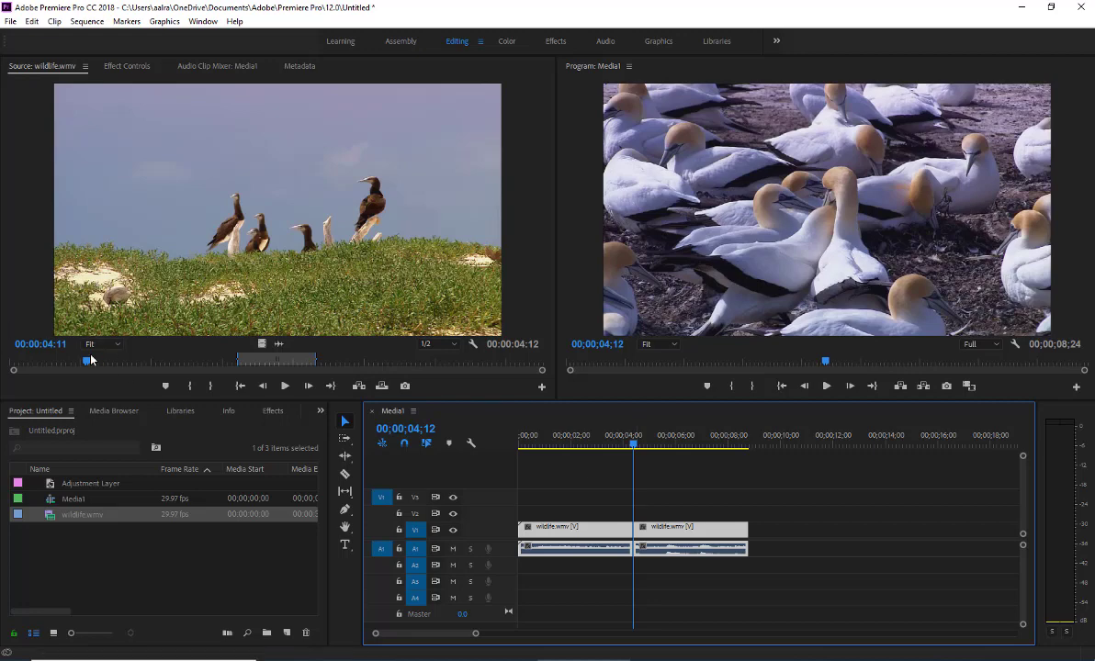
# - Clear the In and Out points of wildlife.wmv in the Source monitor and jump between the source's start and end
pyautogui.moveTo(101, 364); pyautogui.dragTo(330, 362)
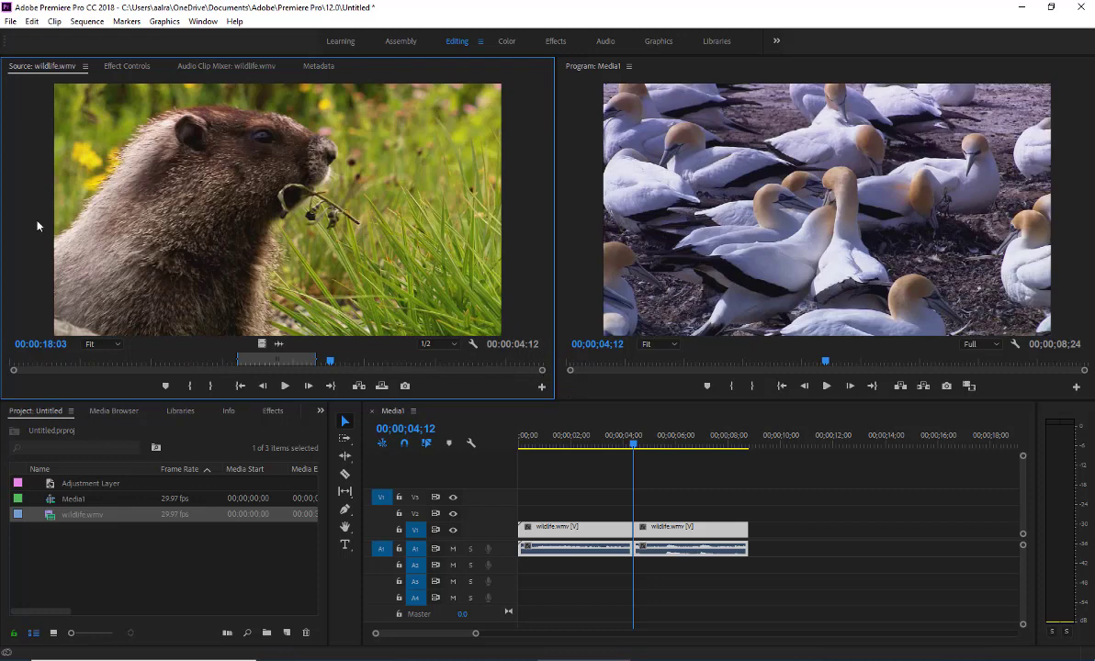
pyautogui.rightClick(241, 265)
pyautogui.click(282, 324)
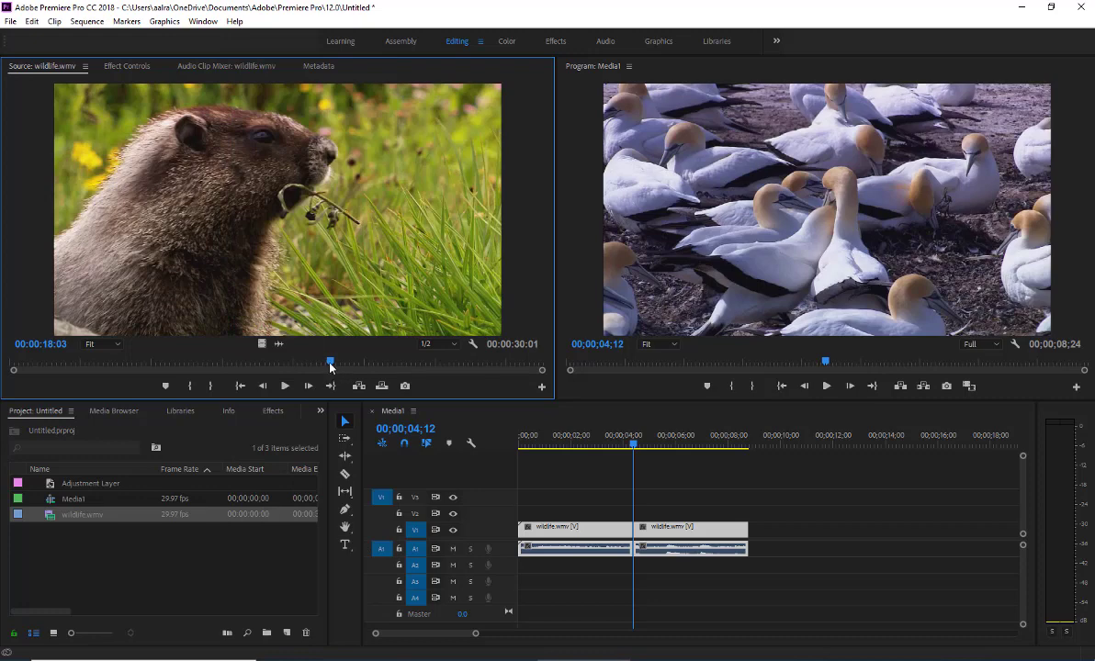
pyautogui.moveTo(332, 363); pyautogui.dragTo(5, 366)
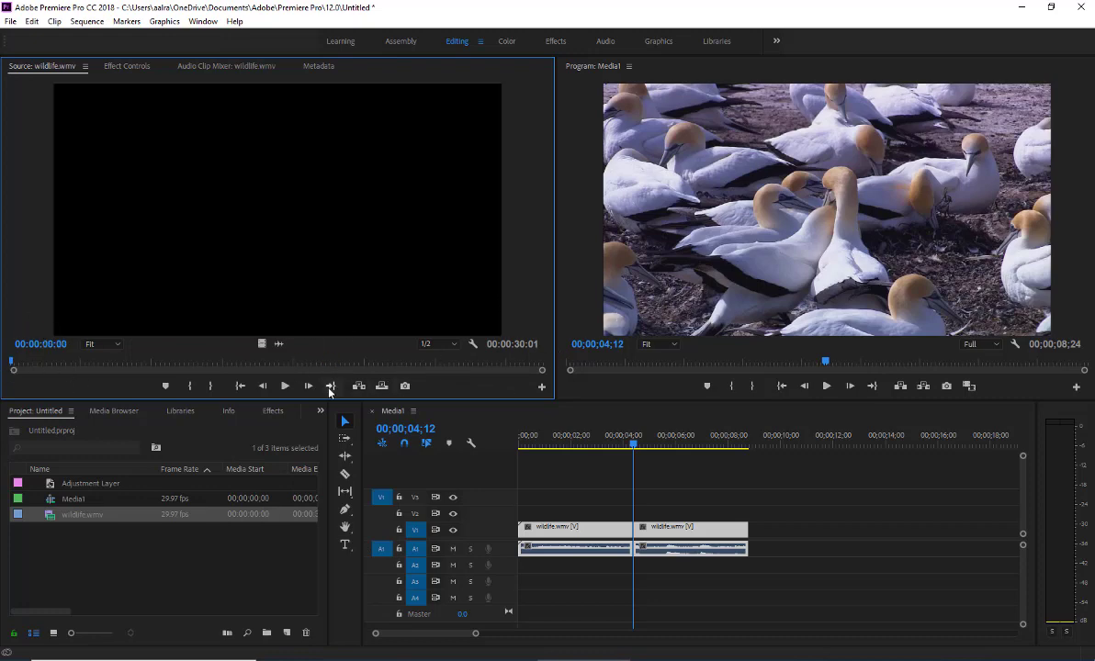
pyautogui.click(331, 386)
pyautogui.click(240, 387)
pyautogui.click(330, 386)
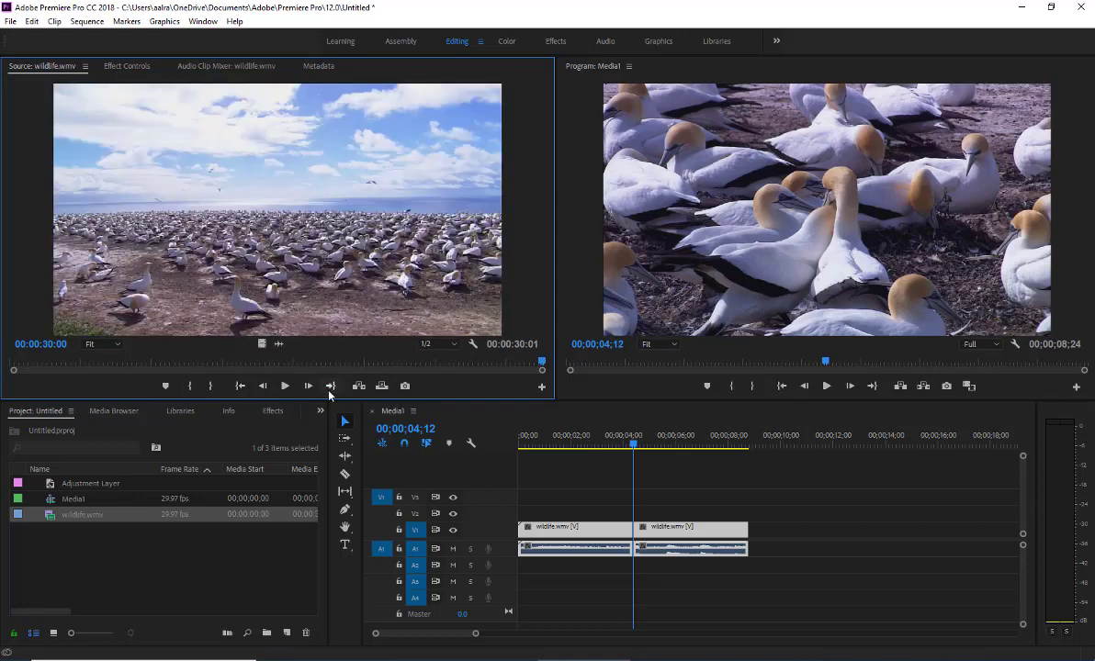
# - Mark a source range in wildlife.wmv with the In point at 00:00:06:00 and the Out point at 00:00:12:28
pyautogui.click(118, 367)
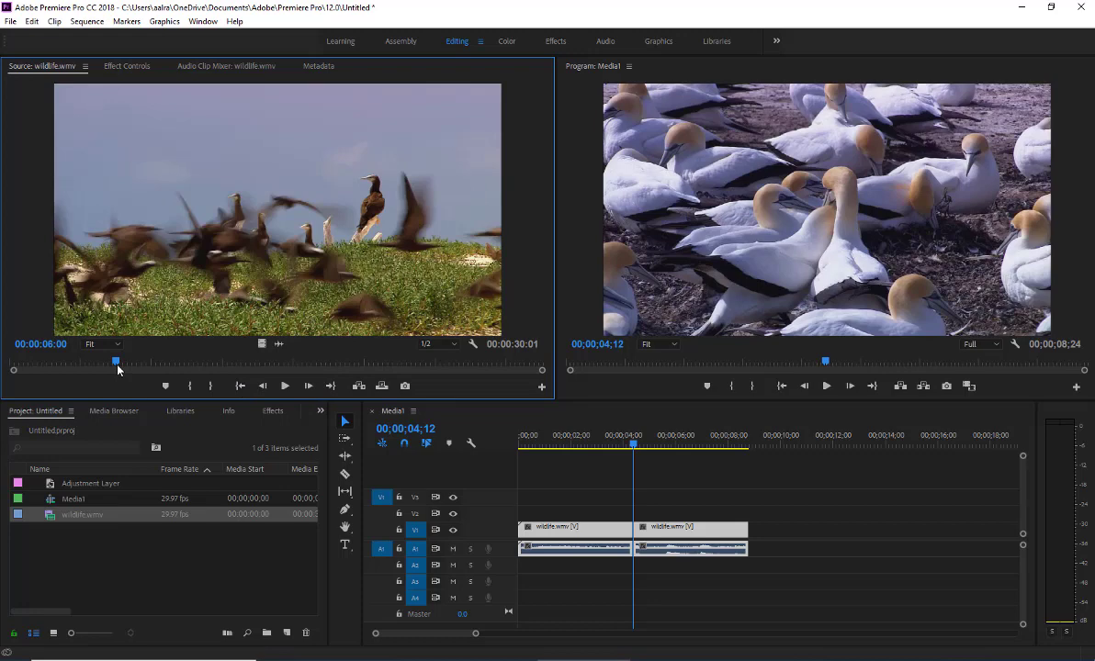
pyautogui.press('i')
pyautogui.click(237, 367)
pyautogui.press('o')
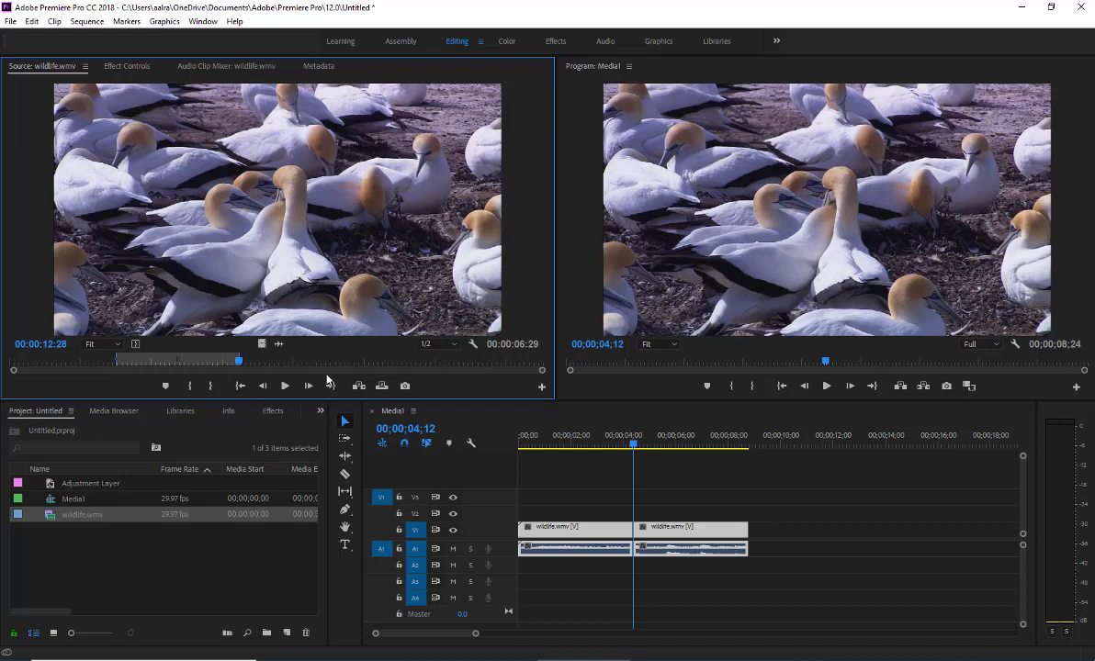
# - Search the computer for Paint and open it with a blank canvas
pyautogui.press('super')
pyautogui.write('pain')
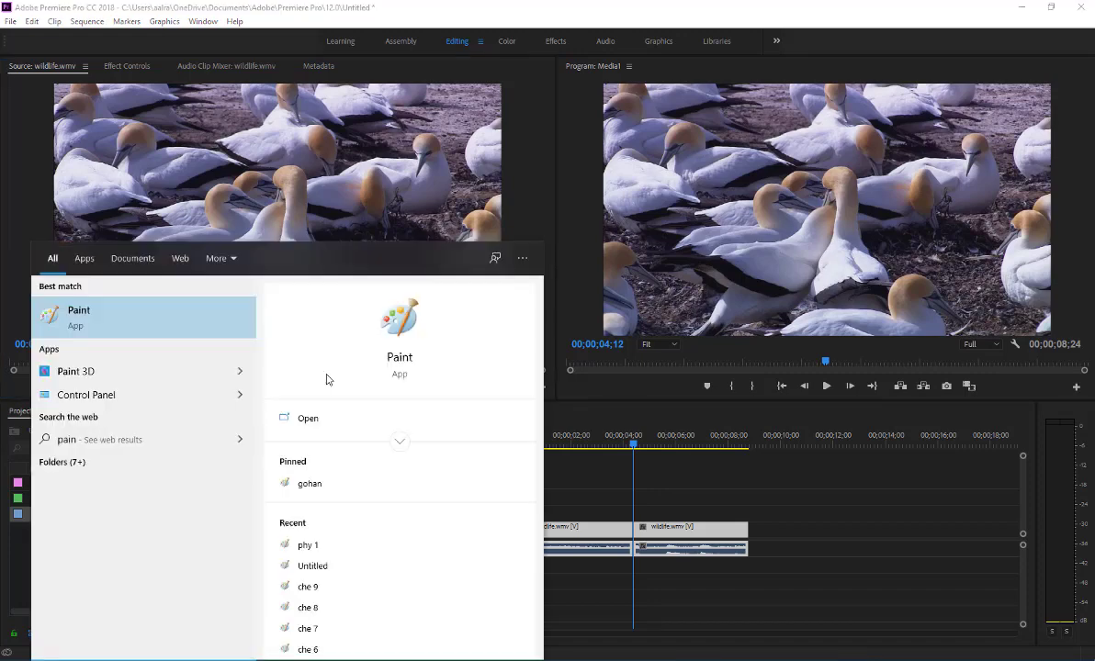
pyautogui.write('t')
pyautogui.press('Return')
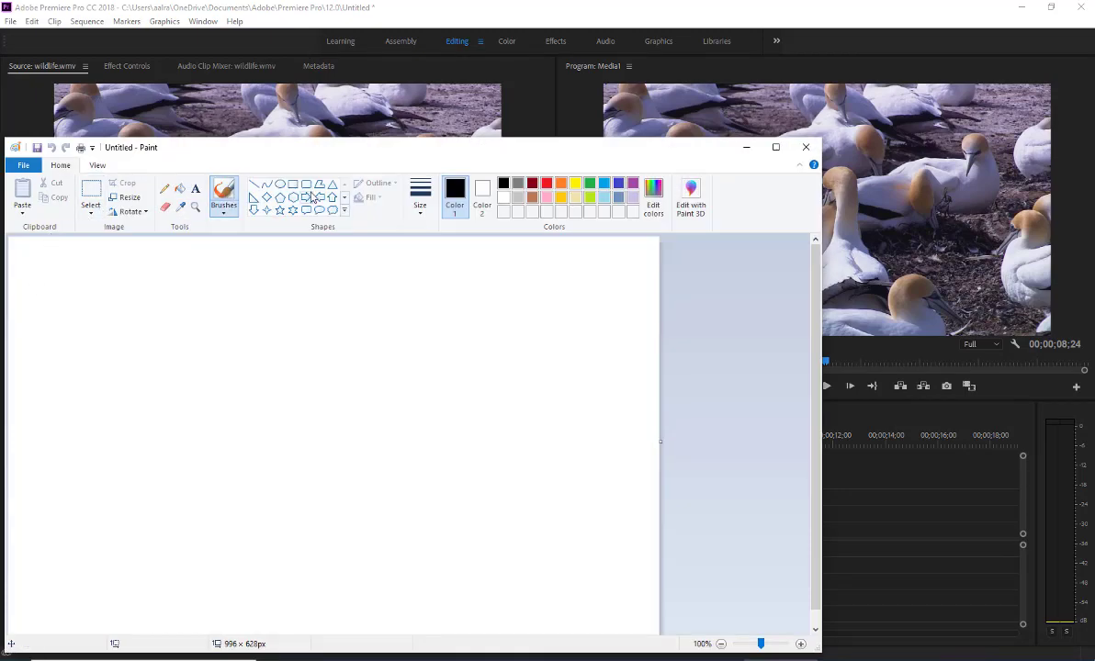
# - Draw two wide rectangles, about 339 × 76 px and 390 × 70 px, with the second overlapping the first one's right end
pyautogui.click(293, 185)
pyautogui.moveTo(115, 313); pyautogui.dragTo(337, 361)
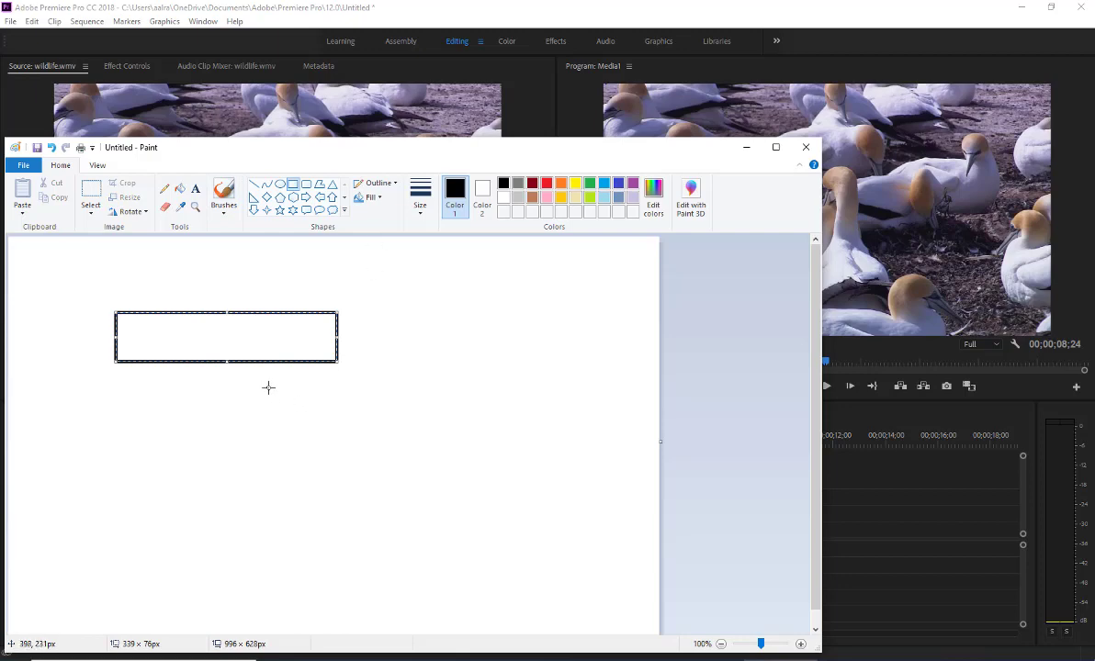
pyautogui.moveTo(269, 387); pyautogui.dragTo(515, 433)
pyautogui.moveTo(522, 432); pyautogui.dragTo(522, 432)
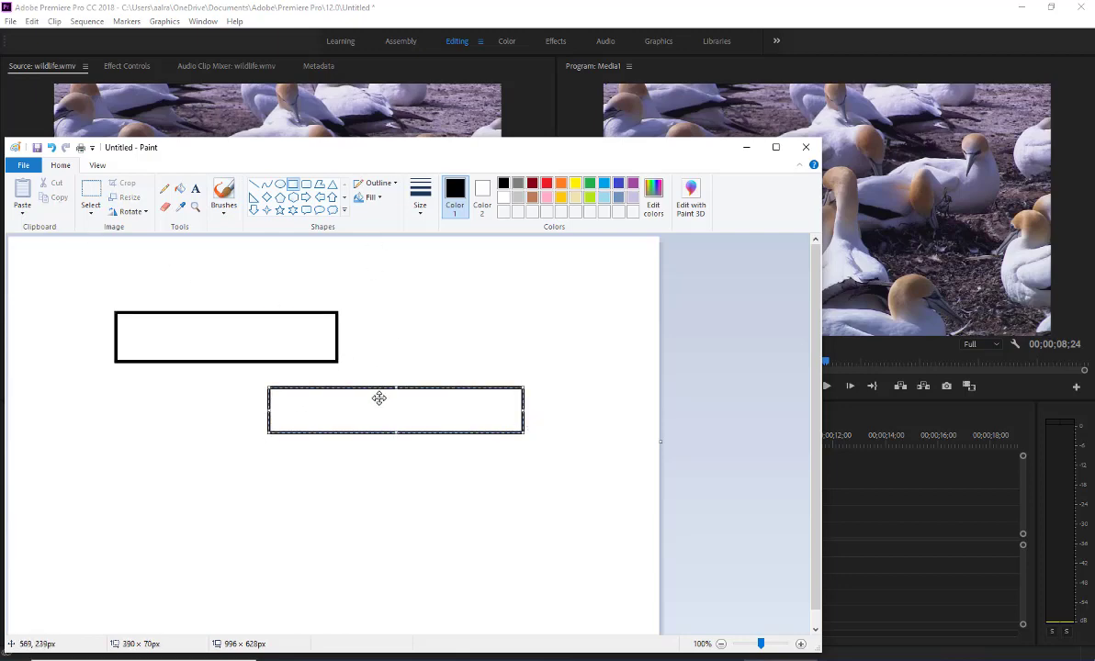
pyautogui.moveTo(379, 399); pyautogui.dragTo(402, 327)
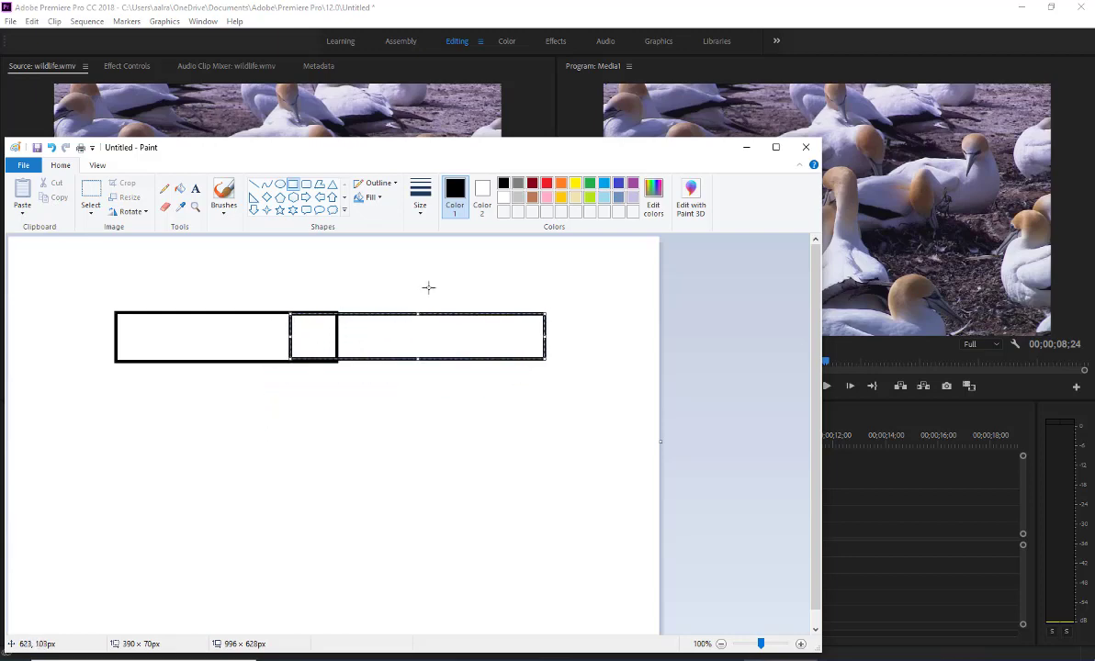
pyautogui.click(432, 264)
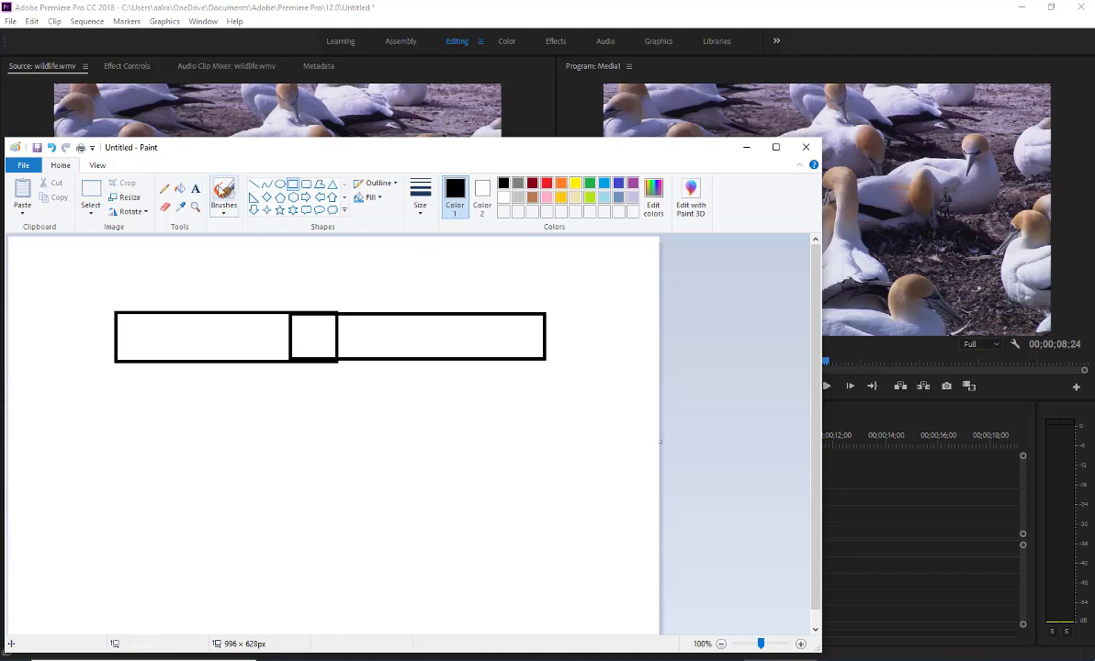
# - Annotate the rectangles' overlap in red brush with a circle, brackets and a rightward arrow, and return to Premiere Pro
pyautogui.click(223, 193)
pyautogui.click(547, 183)
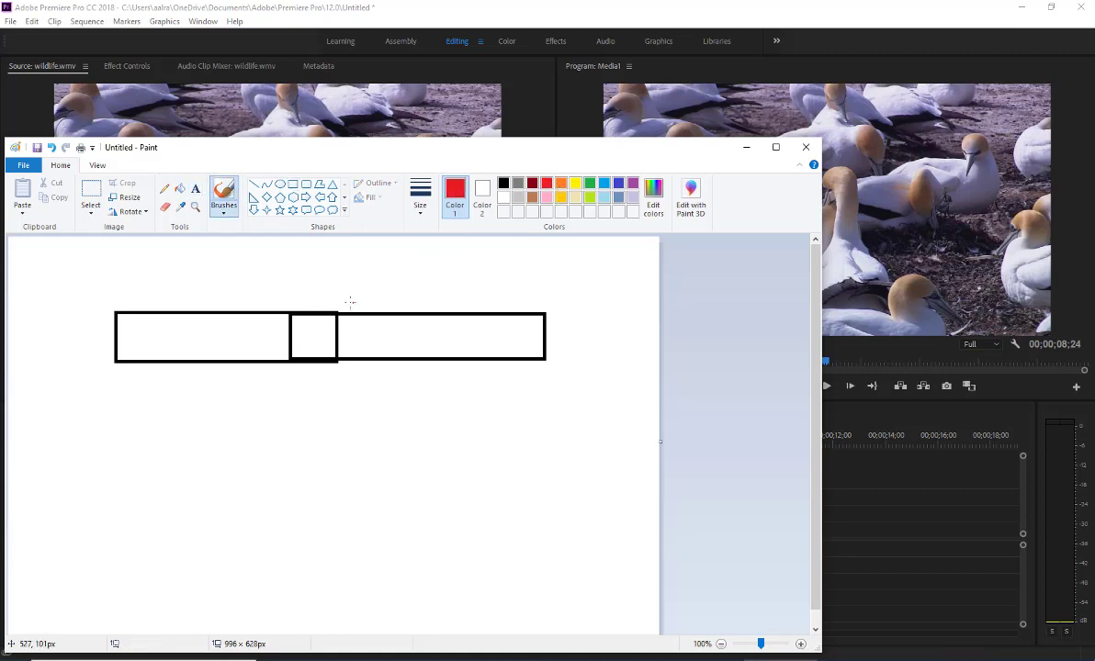
pyautogui.moveTo(348, 301)
pyautogui.mouseDown()
pyautogui.moveTo(320, 296)
pyautogui.moveTo(250, 321)
pyautogui.moveTo(284, 374)
pyautogui.moveTo(336, 377)
pyautogui.moveTo(356, 331)
pyautogui.moveTo(322, 290)
pyautogui.mouseUp()
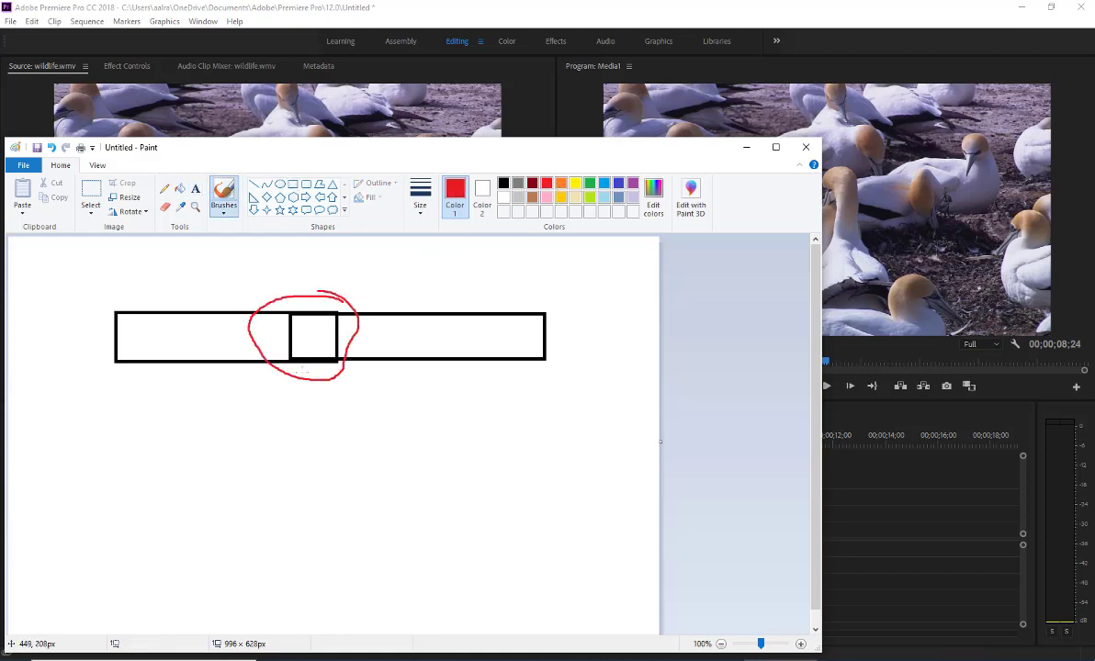
pyautogui.moveTo(295, 387); pyautogui.dragTo(330, 387)
pyautogui.moveTo(298, 292); pyautogui.dragTo(371, 299)
pyautogui.moveTo(335, 315)
pyautogui.mouseDown()
pyautogui.moveTo(349, 352)
pyautogui.moveTo(339, 354)
pyautogui.moveTo(340, 340)
pyautogui.moveTo(375, 356)
pyautogui.mouseUp()
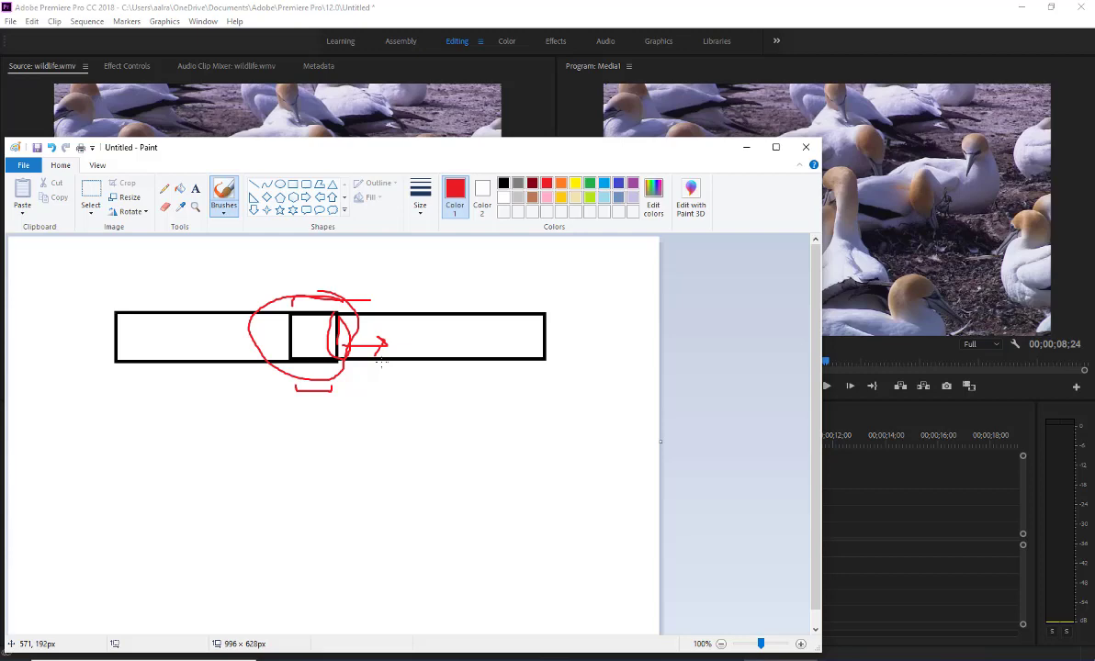
pyautogui.click(746, 147)
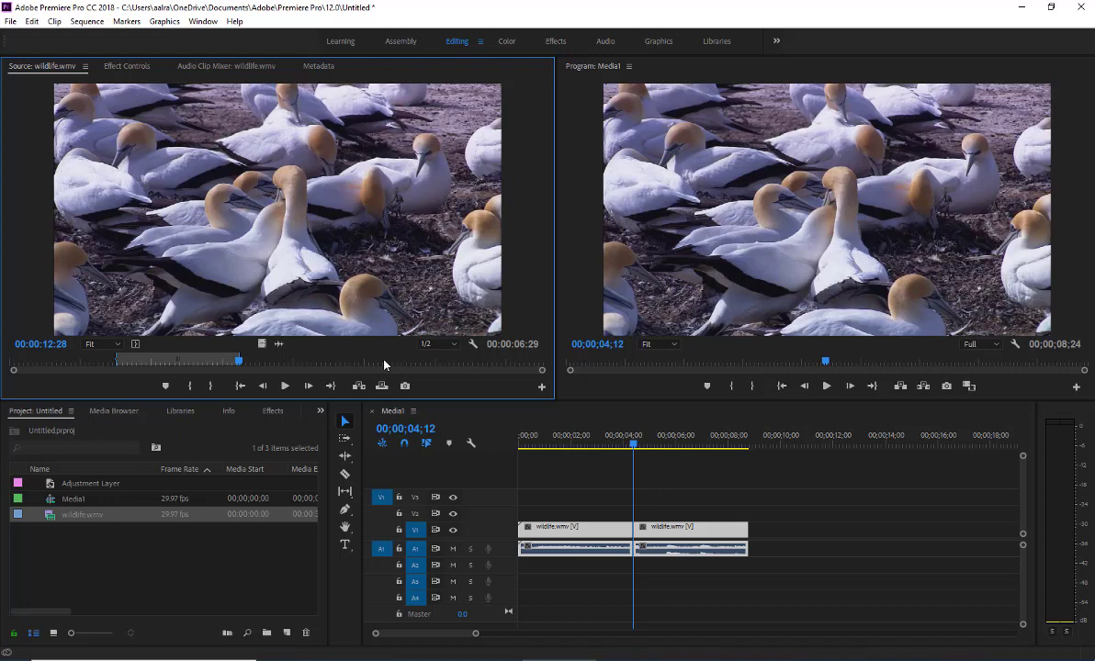
# - Replace both timeline clips with the video only of an earlier wildlife.wmv range, placed at the start of track V1
pyautogui.moveTo(761, 457); pyautogui.dragTo(552, 544)
pyautogui.press('Delete')
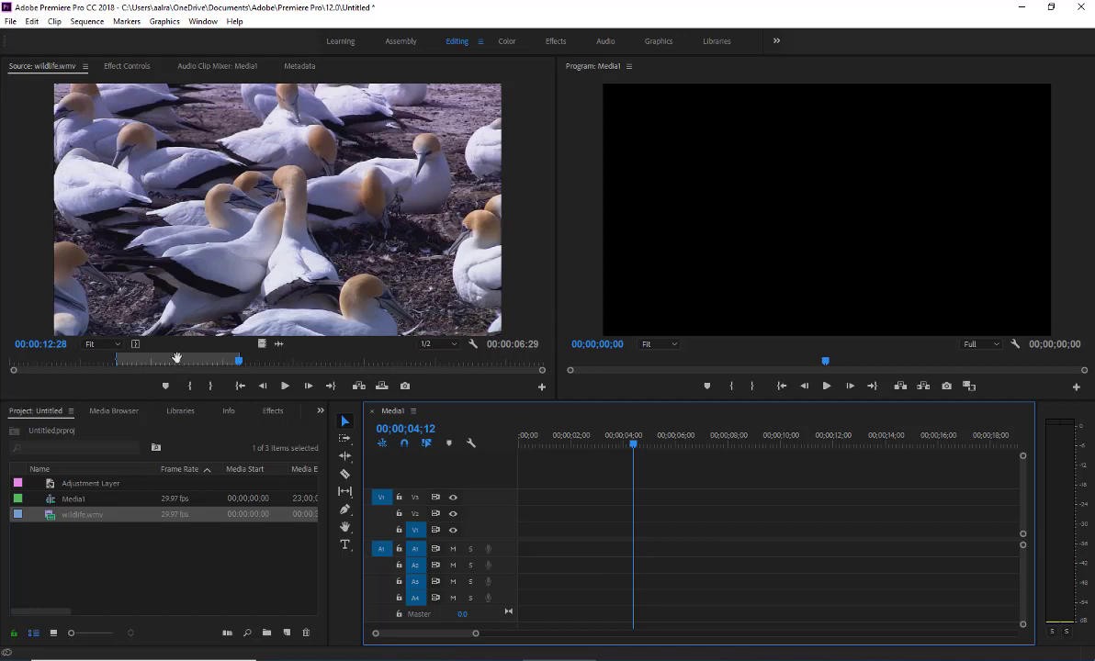
pyautogui.moveTo(178, 358); pyautogui.dragTo(123, 358)
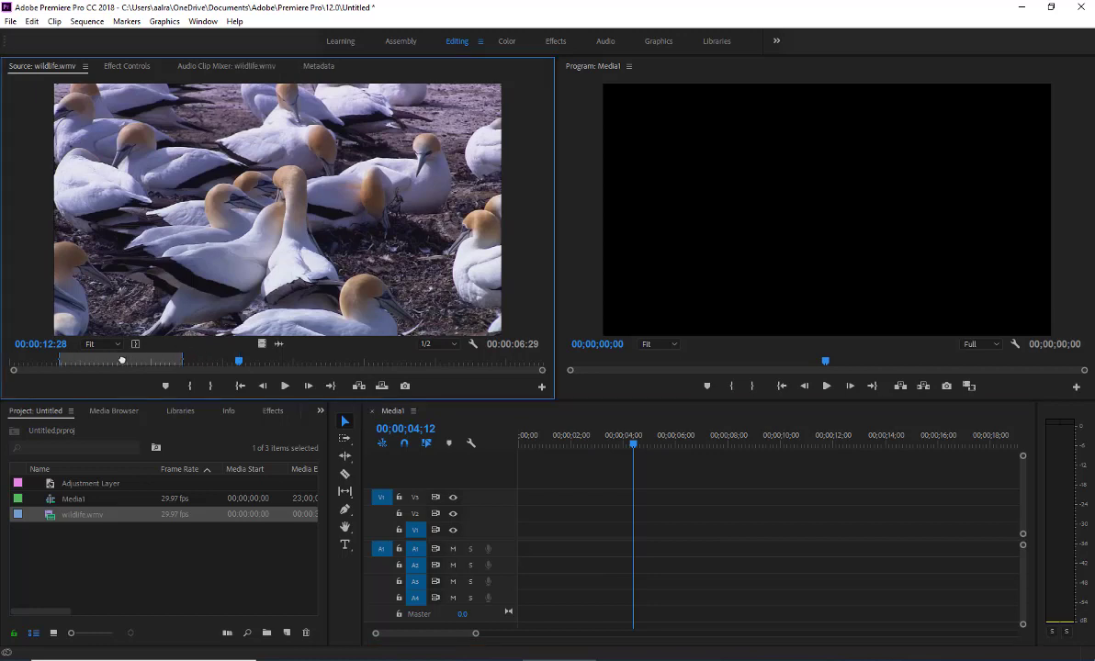
pyautogui.moveTo(427, 414); pyautogui.dragTo(287, 290)
pyautogui.moveTo(263, 343); pyautogui.dragTo(526, 530)
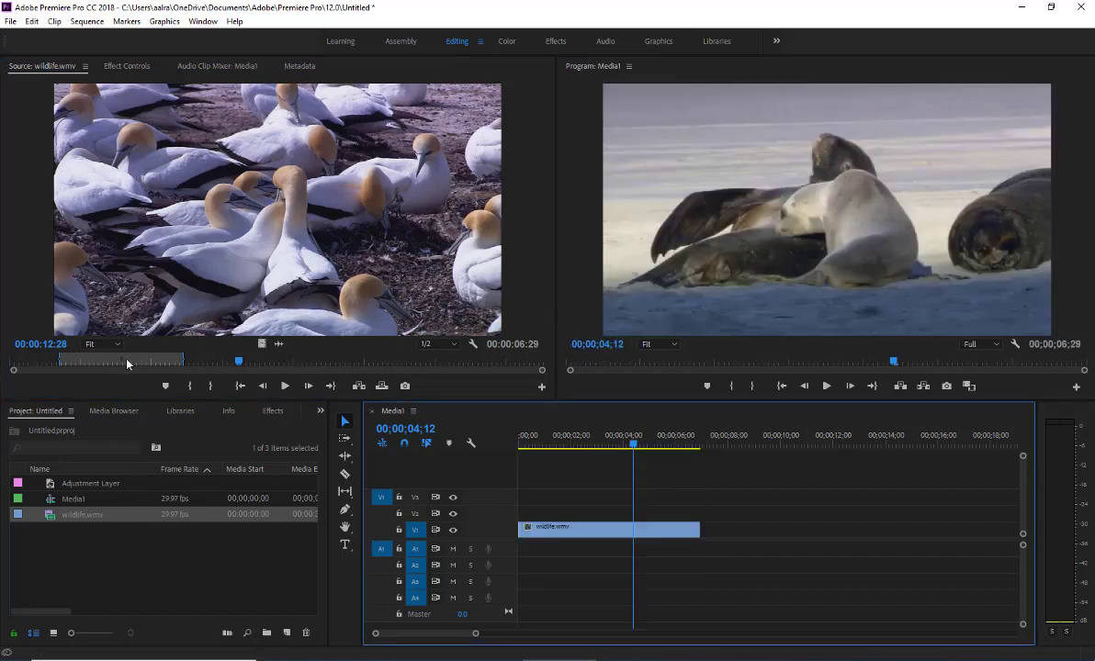
# - Shift the source range to the marmot shot, add its video directly after the first clip, and move the playhead to 00;00;06;27
pyautogui.moveTo(127, 361); pyautogui.dragTo(392, 360)
pyautogui.moveTo(273, 256); pyautogui.dragTo(700, 539)
pyautogui.moveTo(638, 452); pyautogui.dragTo(700, 450)
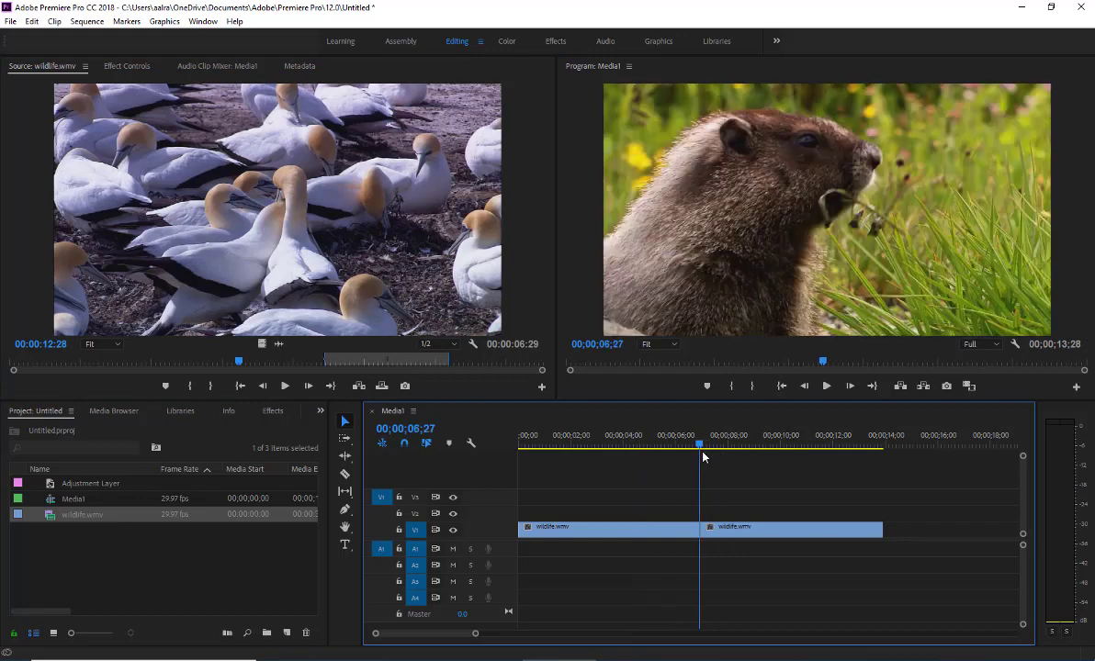
# - Open each of the two timeline clips in the Source monitor and examine its used range against the full source length
pyautogui.click(641, 537)
pyautogui.doubleClick(641, 538)
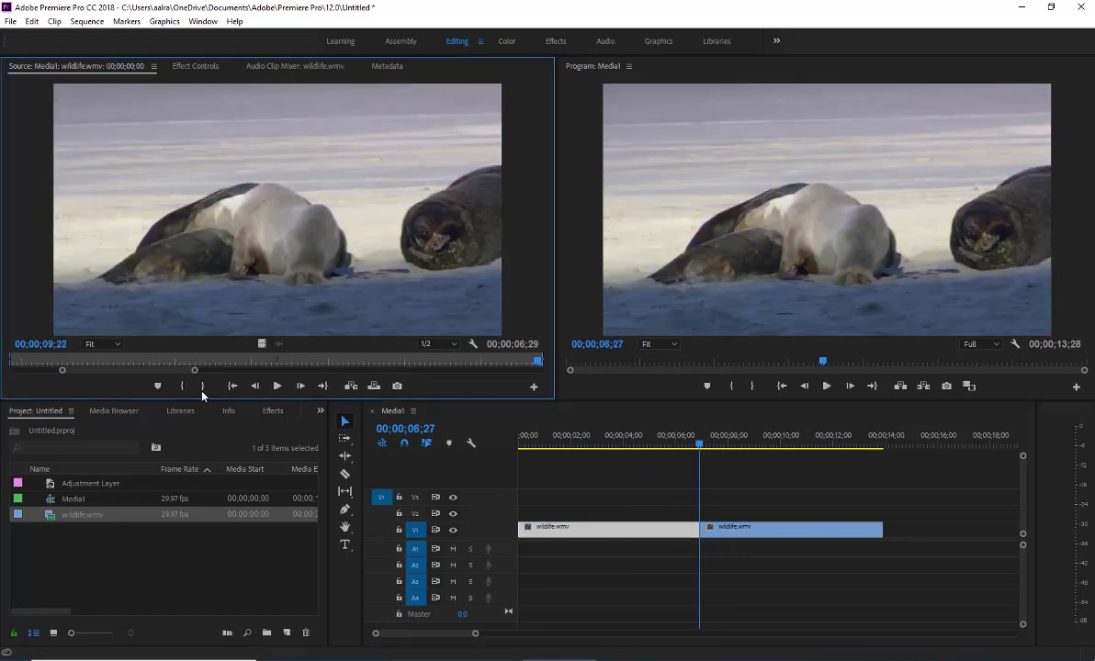
pyautogui.moveTo(195, 371); pyautogui.dragTo(551, 380)
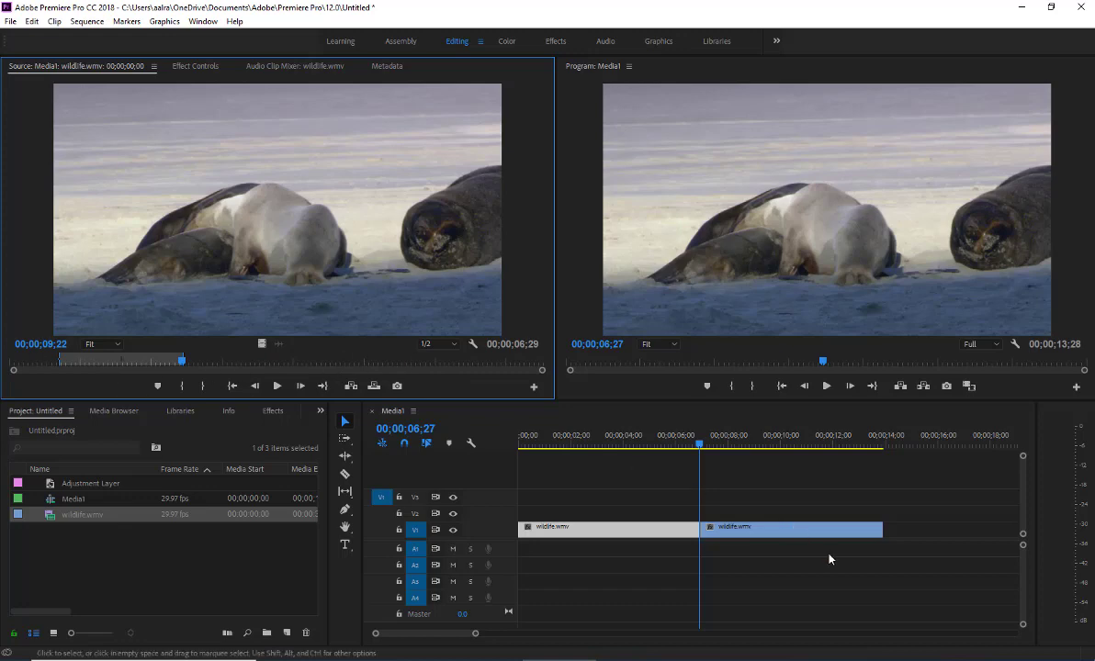
pyautogui.doubleClick(781, 529)
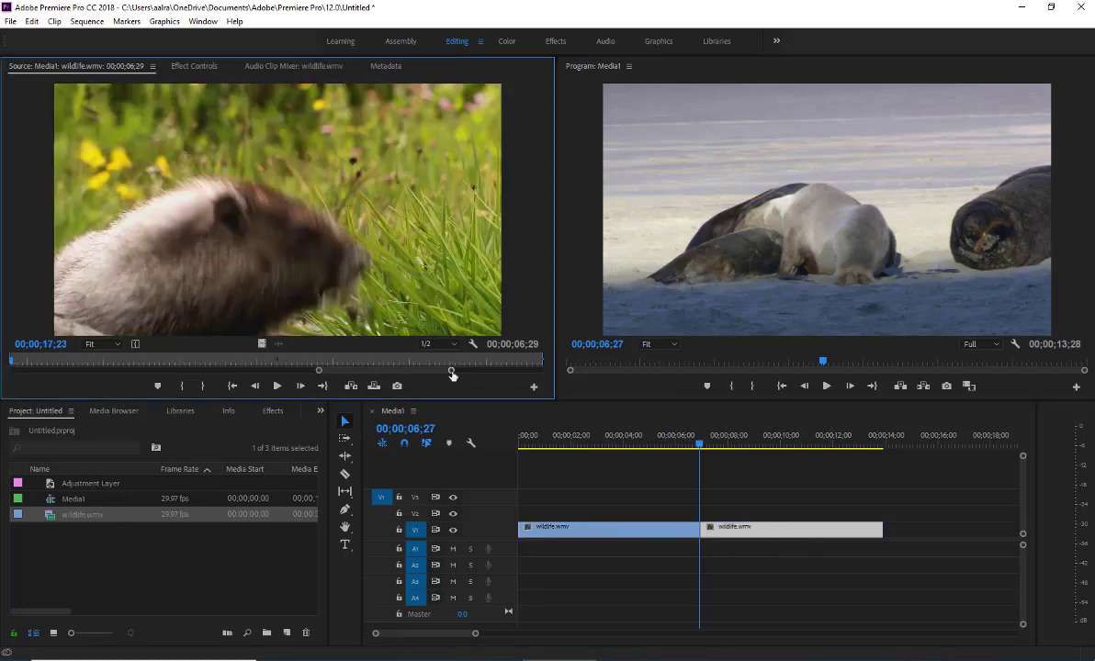
pyautogui.moveTo(452, 373); pyautogui.dragTo(752, 384)
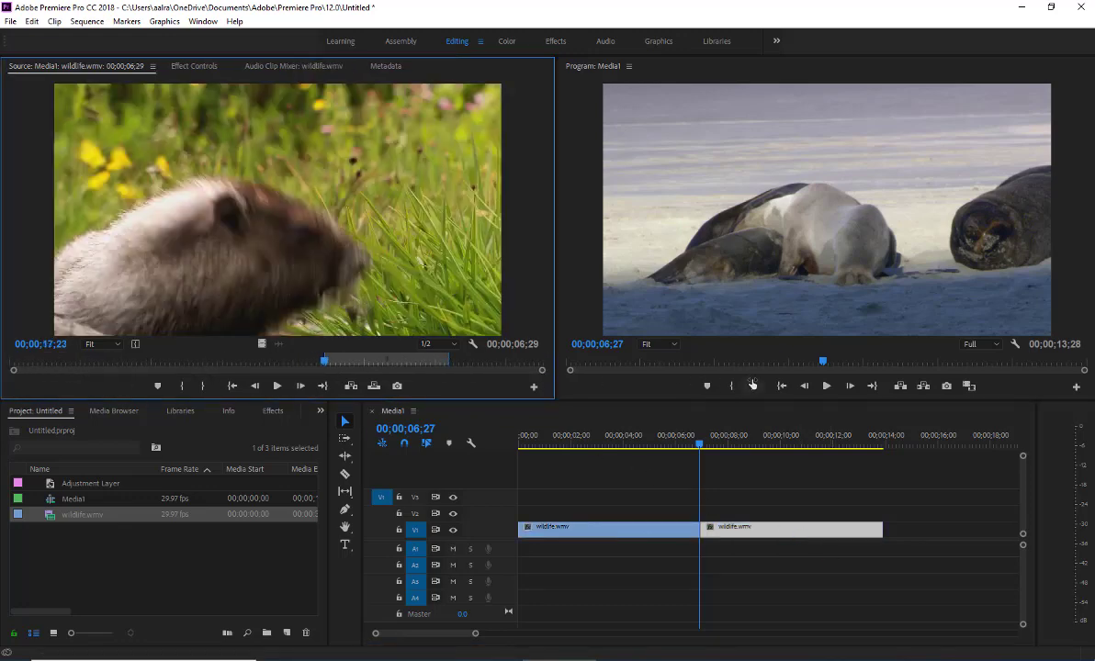
# - Apply the Cross Dissolve video transition to the start of the first clip and the end of the second clip
pyautogui.click(275, 411)
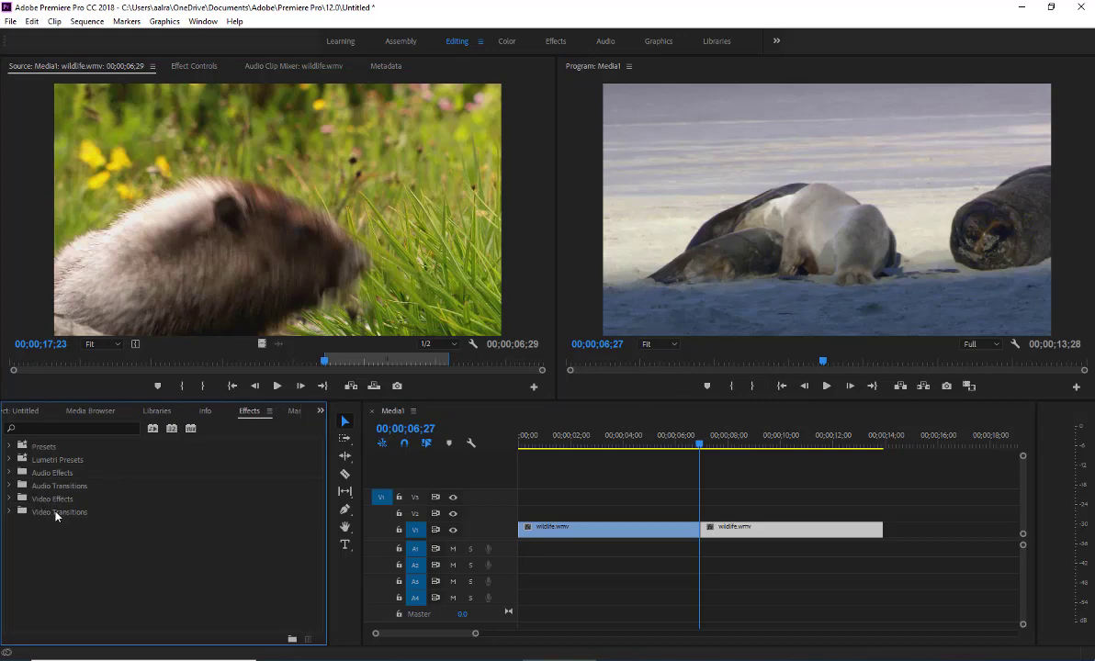
pyautogui.click(10, 513)
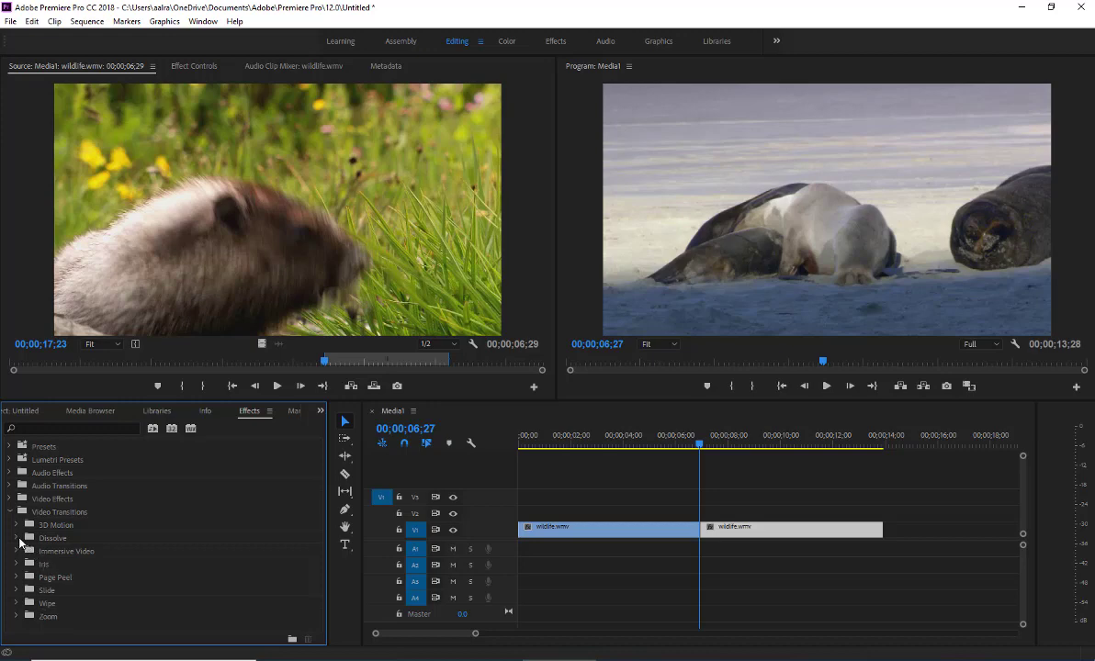
pyautogui.click(18, 540)
pyautogui.click(37, 565)
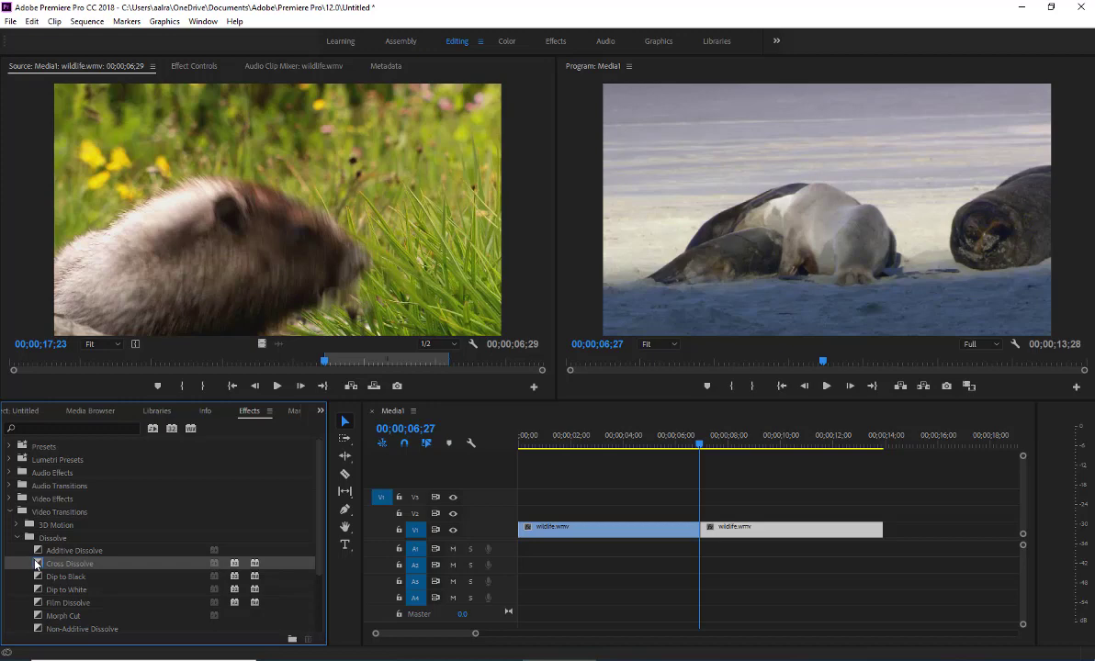
pyautogui.moveTo(37, 564); pyautogui.dragTo(526, 536)
pyautogui.moveTo(37, 564); pyautogui.dragTo(884, 539)
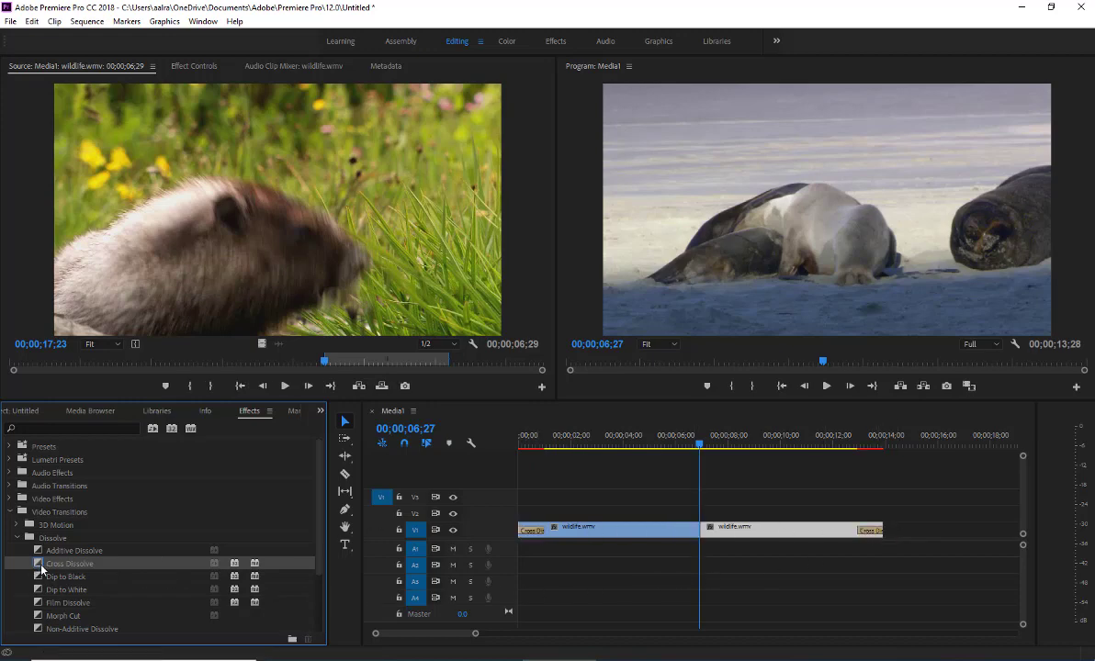
# - Apply Cross Dissolve at the cut between the two clips and move the playhead to 00;00;01;28
pyautogui.moveTo(41, 568); pyautogui.dragTo(705, 539)
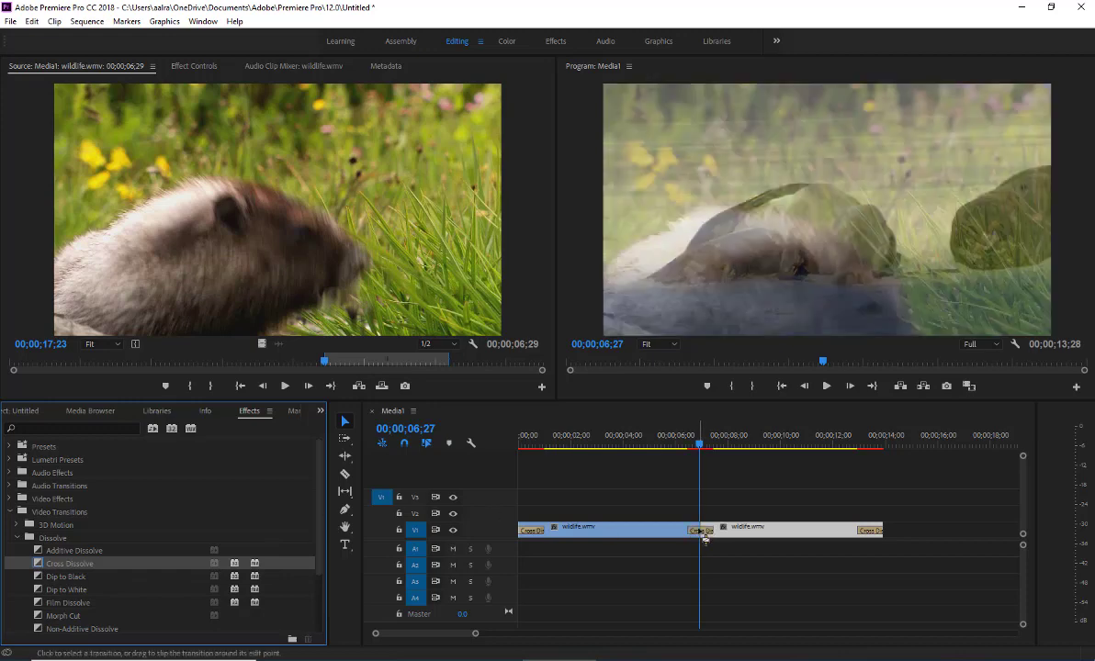
pyautogui.click(694, 449)
pyautogui.moveTo(695, 449); pyautogui.dragTo(567, 490)
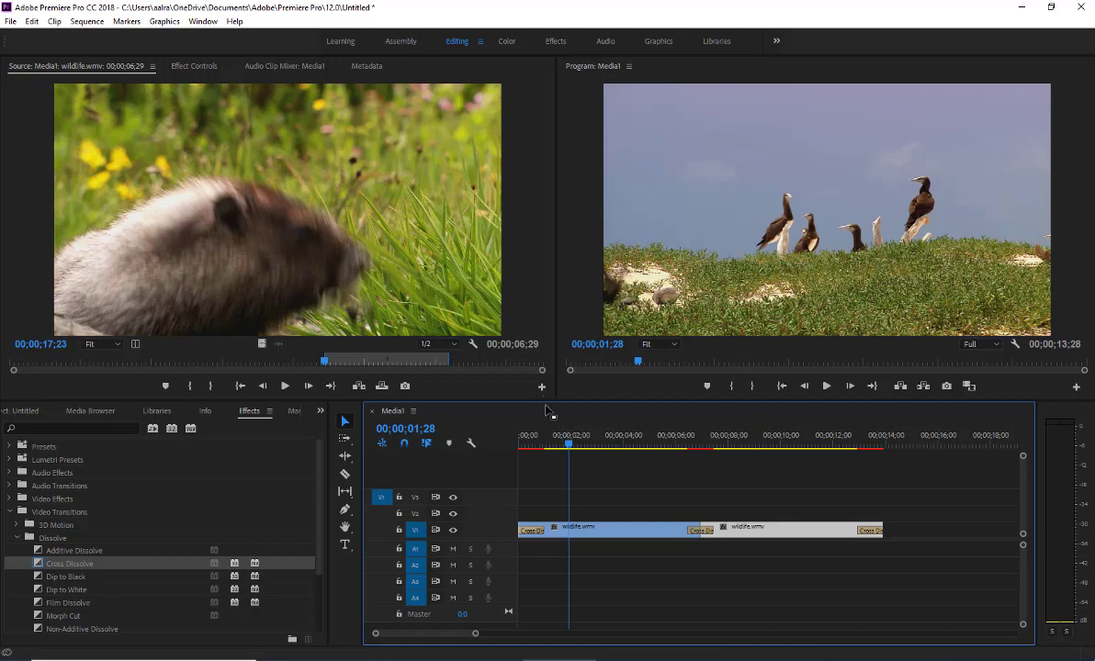
# - Open the transition duration setting for the Cross Dissolve at the first clip's start and accept the existing duration
pyautogui.click(533, 532)
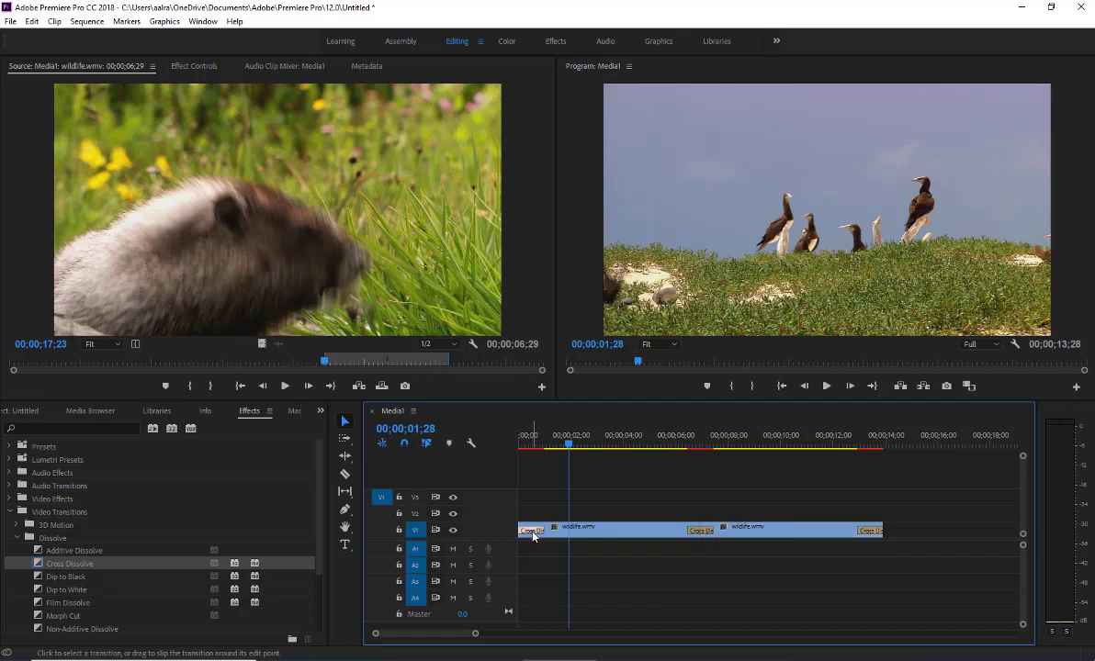
pyautogui.doubleClick(533, 531)
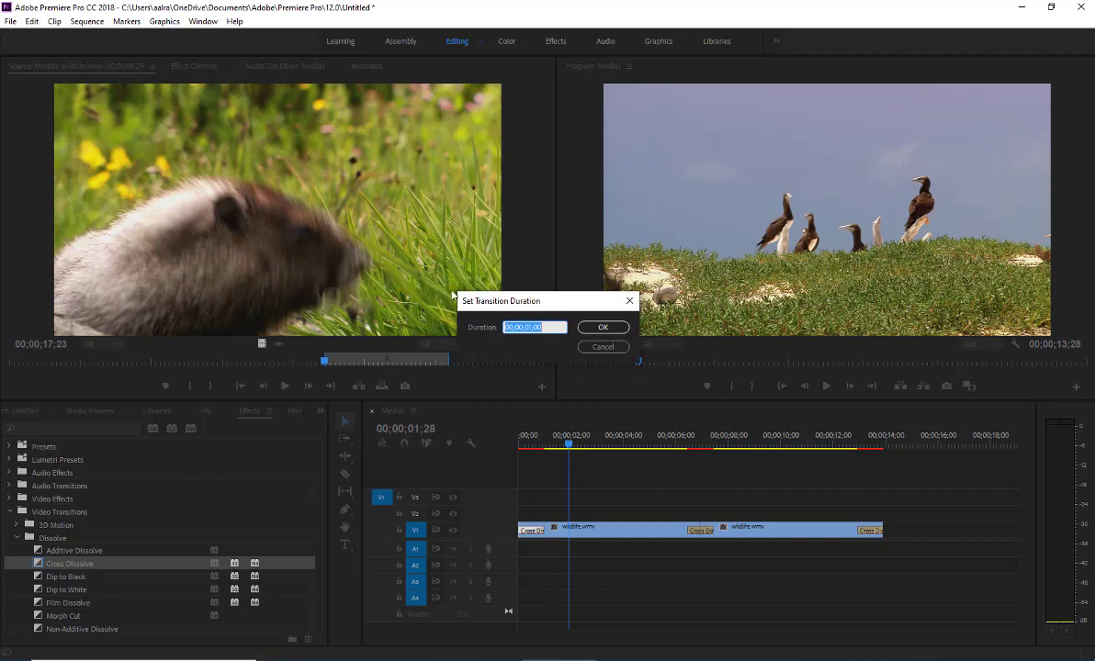
pyautogui.click(530, 326)
pyautogui.click(599, 329)
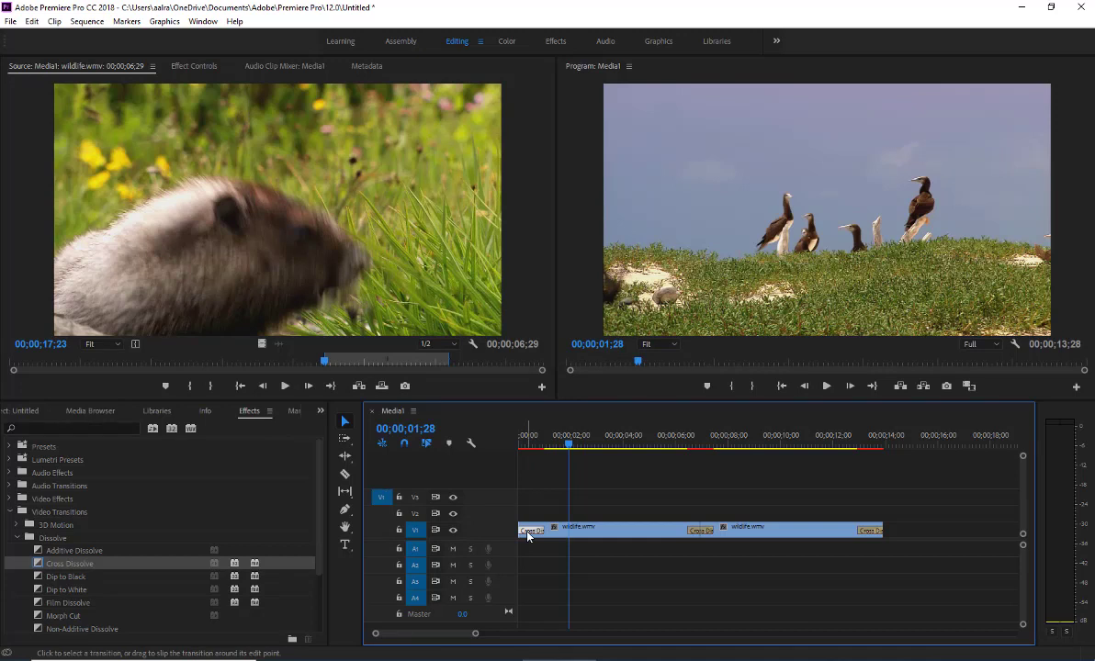
# - Inspect the opening Cross Dissolve's effect controls, compare them with the first clip's, and preview the transition
pyautogui.click(191, 65)
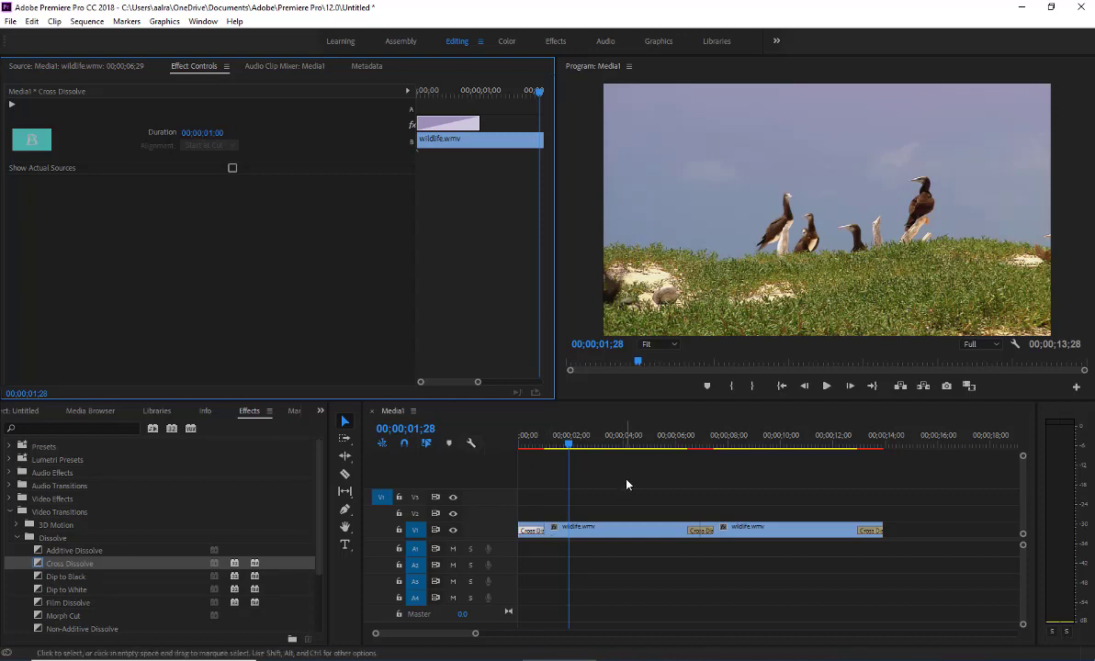
pyautogui.click(594, 530)
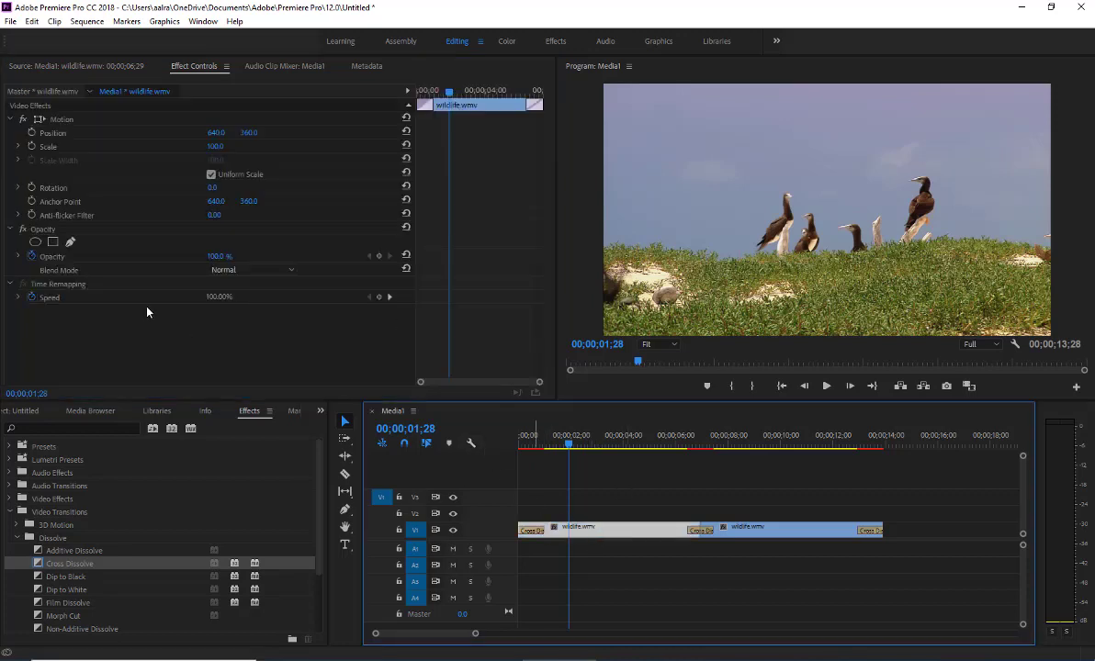
pyautogui.click(536, 534)
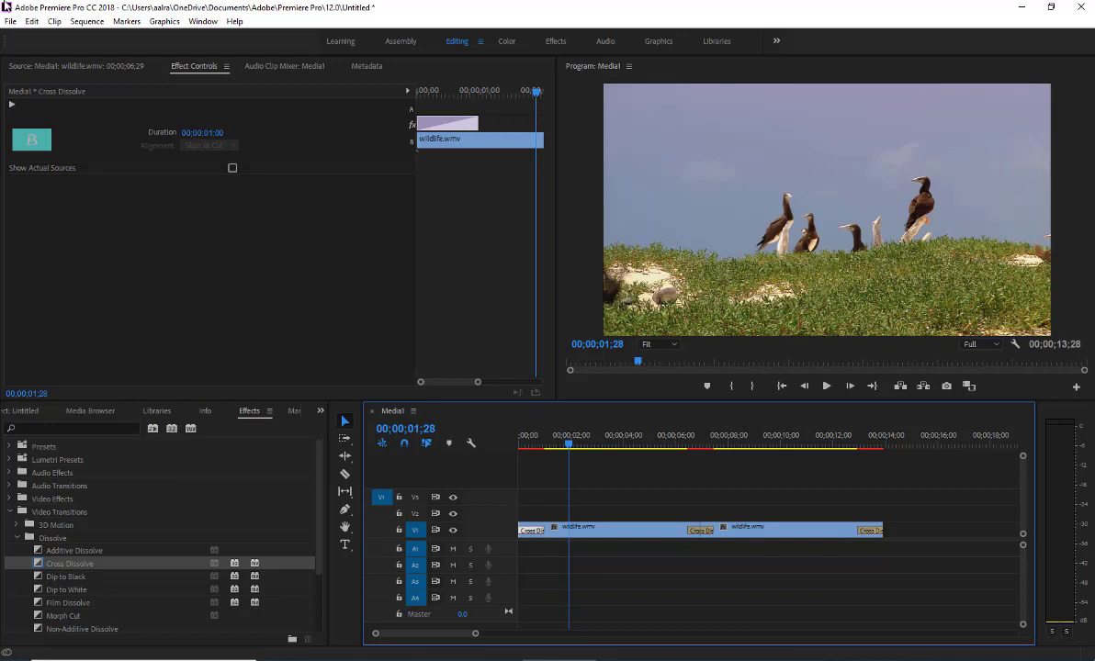
pyautogui.click(13, 107)
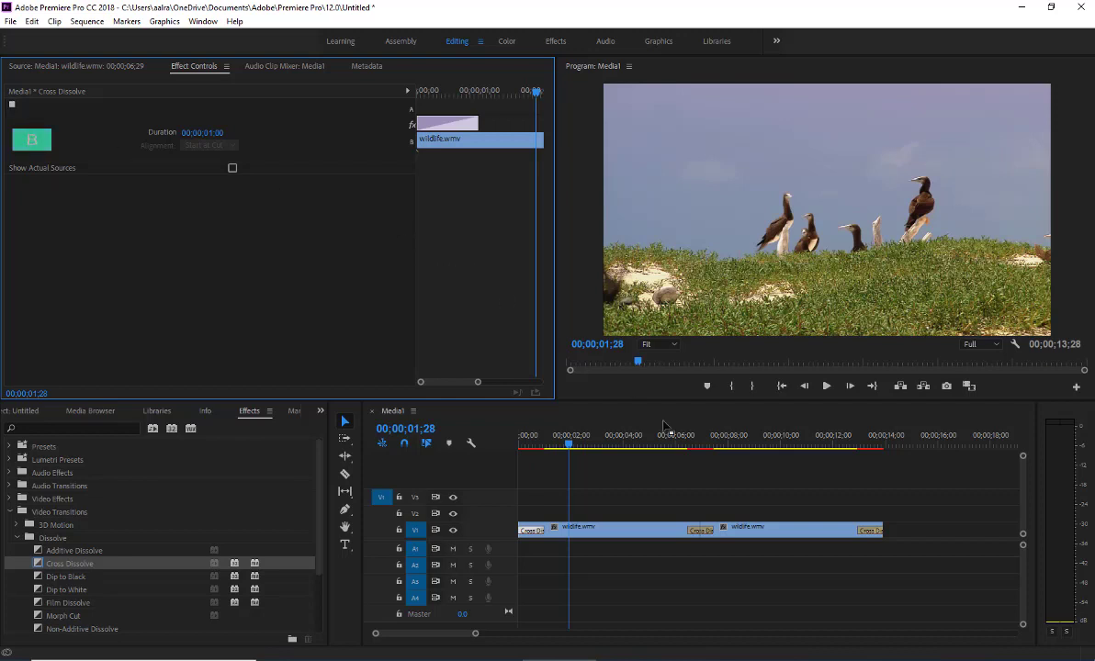
# - Lengthen the Cross Dissolve between the two clips to 00;00;01;16 and set its alignment to Center at Cut
pyautogui.click(702, 532)
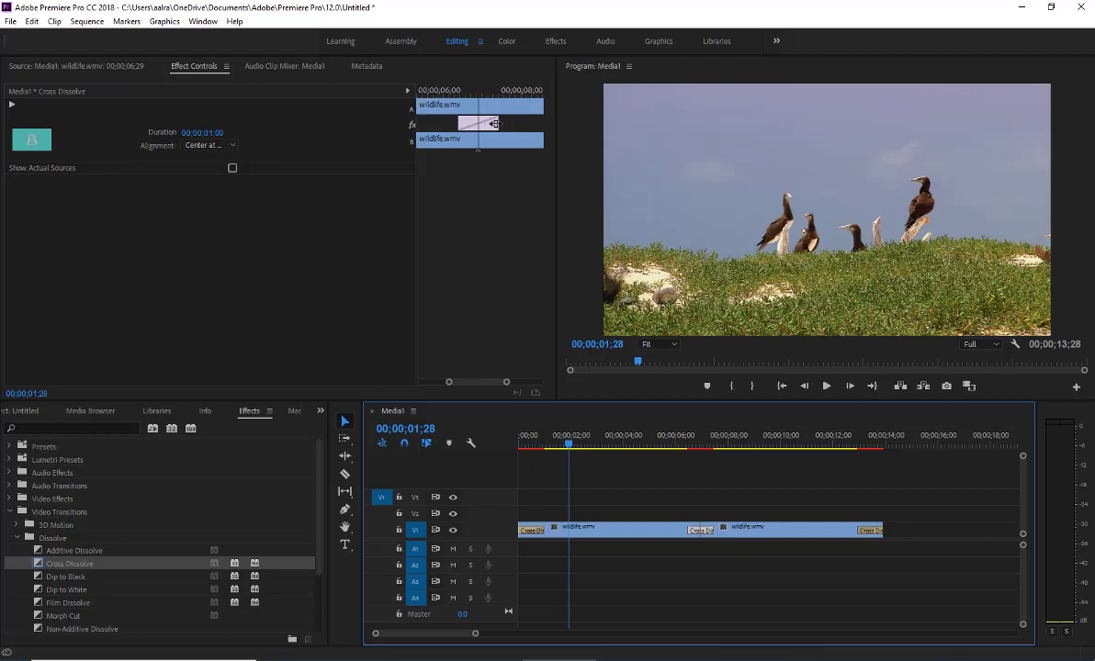
pyautogui.moveTo(494, 122); pyautogui.dragTo(523, 124)
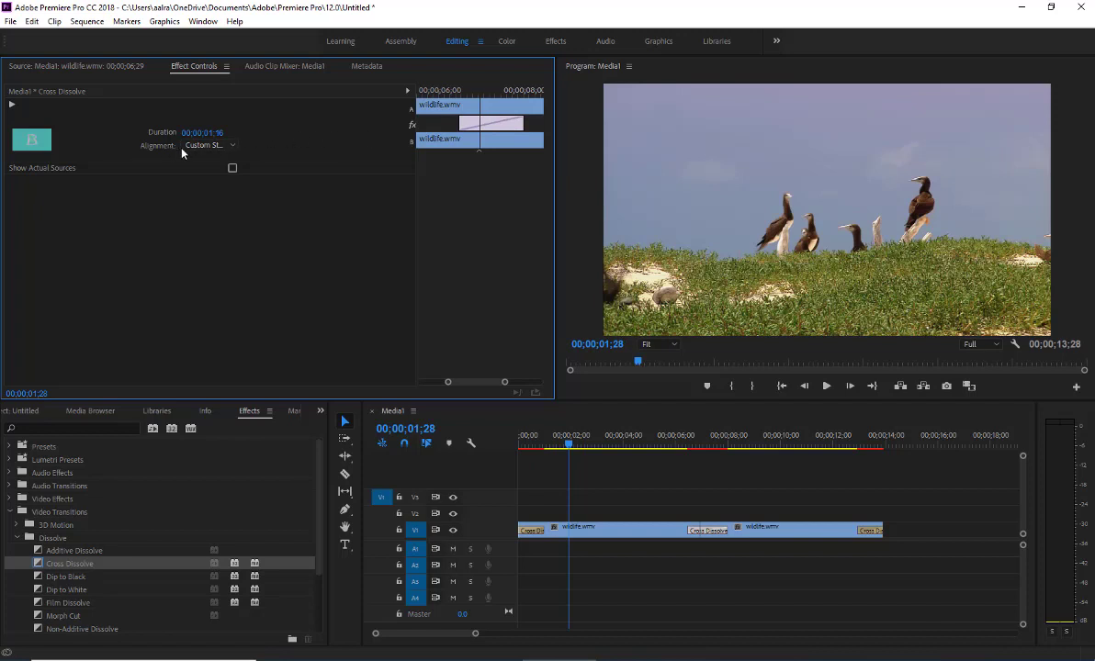
pyautogui.click(208, 145)
pyautogui.click(214, 158)
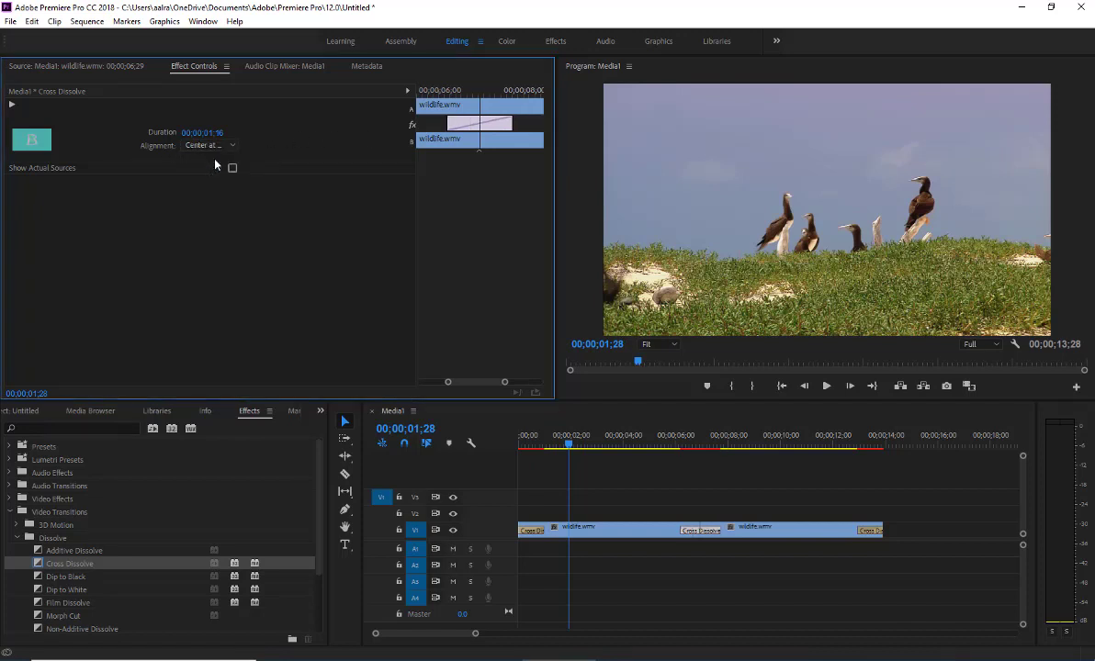
# - Try the middle Cross Dissolve with Start at Cut and End at Cut alignment, restoring Center at Cut
pyautogui.click(212, 145)
pyautogui.click(212, 172)
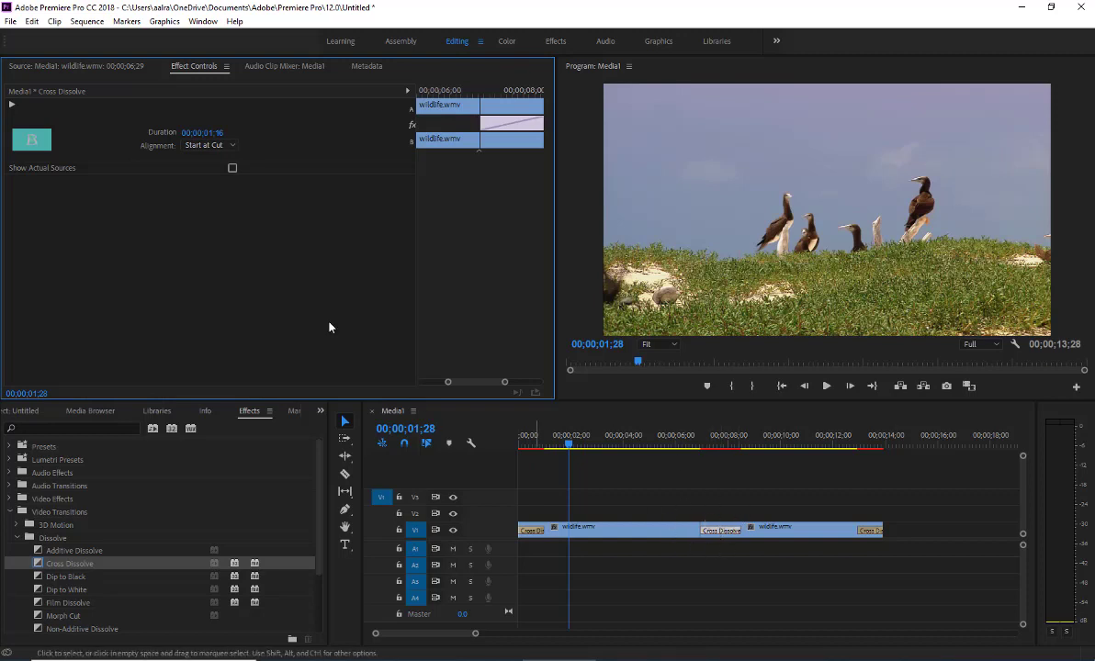
pyautogui.click(201, 146)
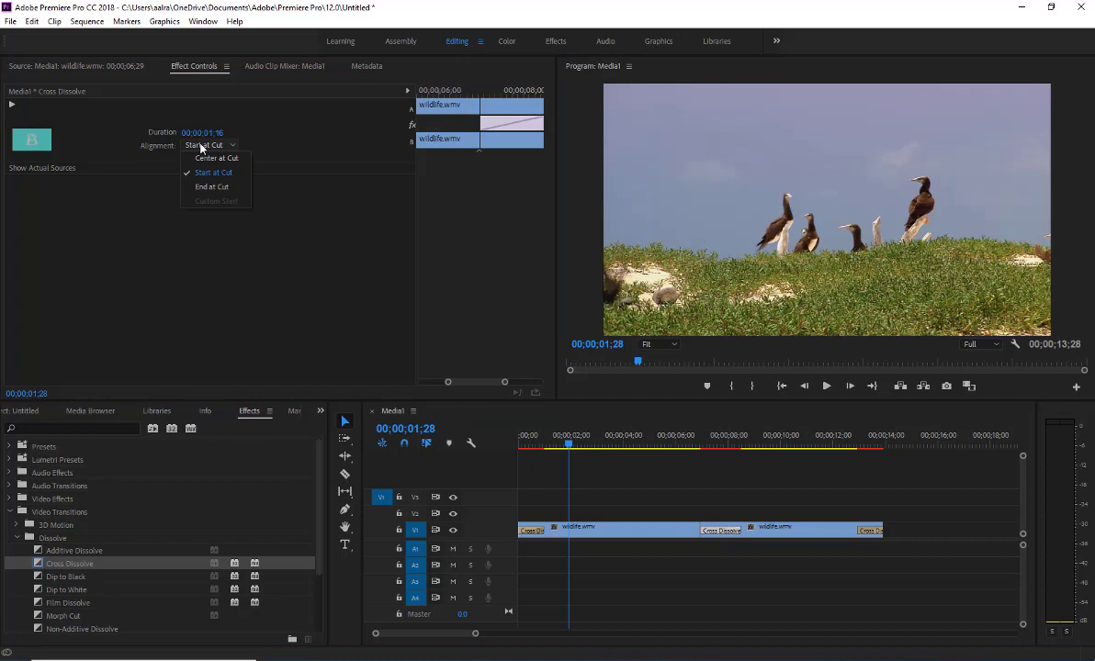
pyautogui.click(210, 187)
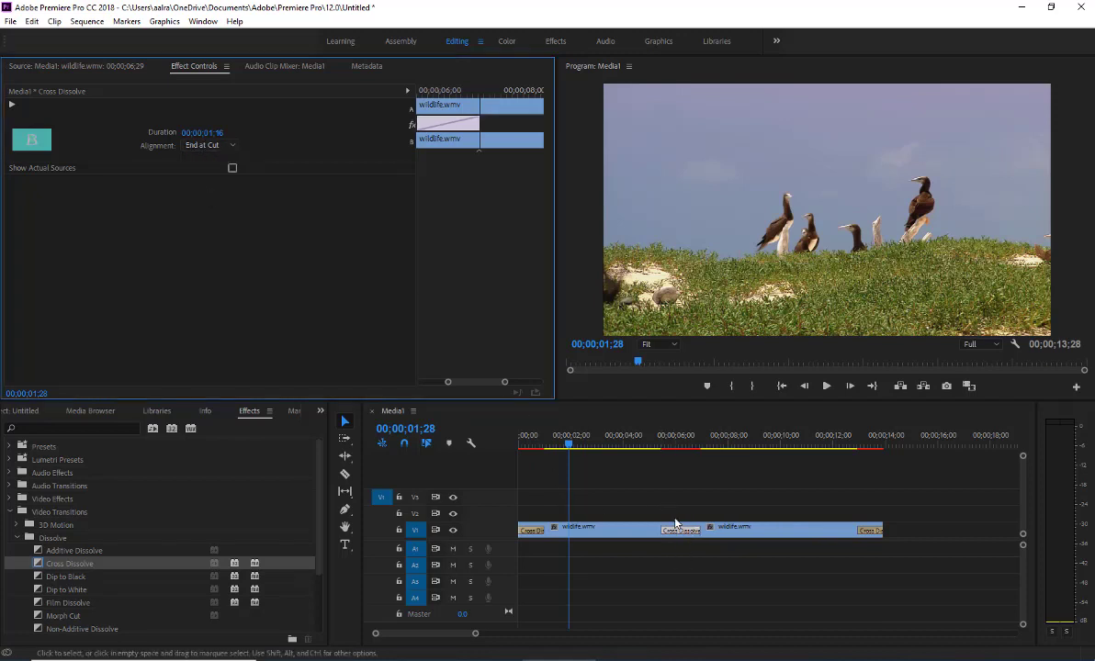
pyautogui.click(220, 147)
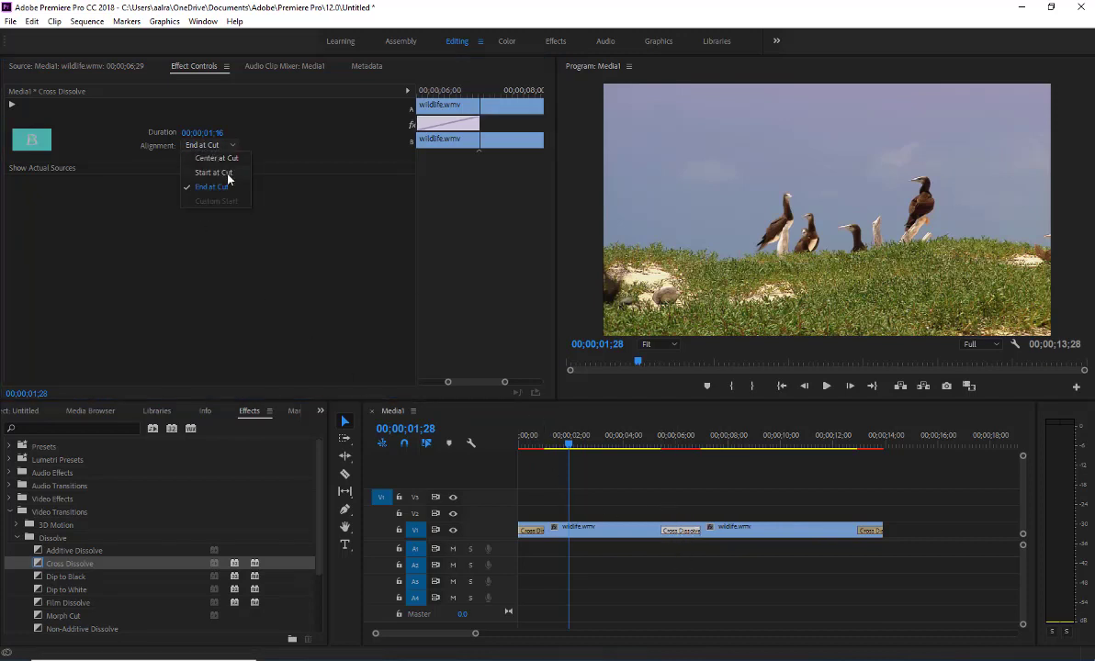
pyautogui.click(225, 158)
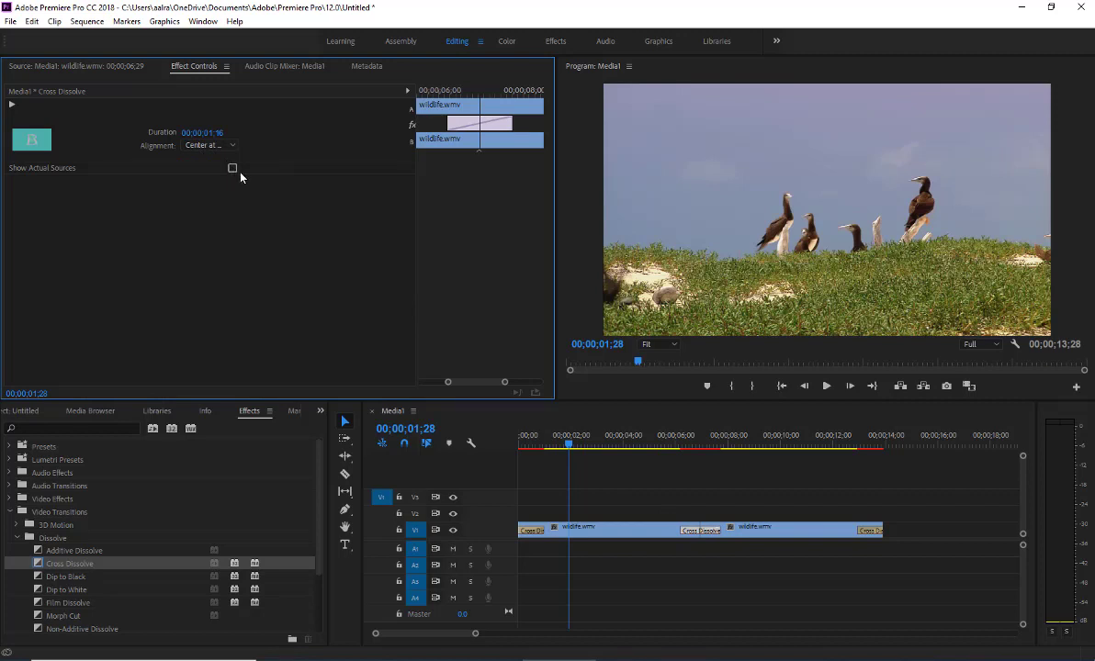
# - Show the actual sources in the transition preview, place the playhead at 00;00;06;28, and play the preview
pyautogui.click(232, 168)
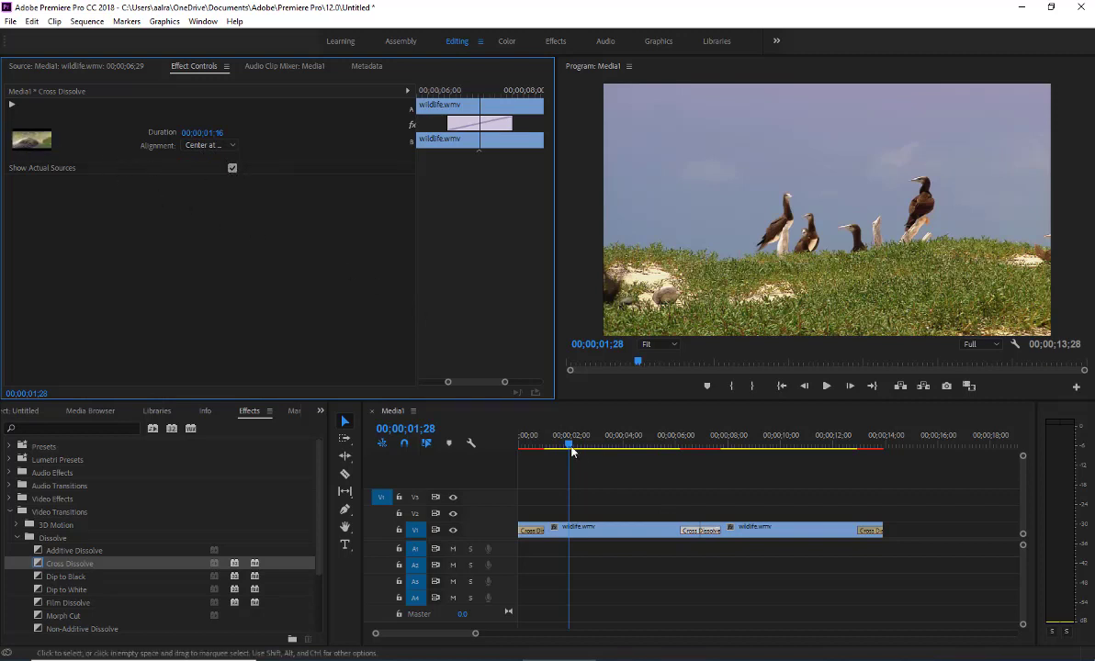
pyautogui.click(700, 445)
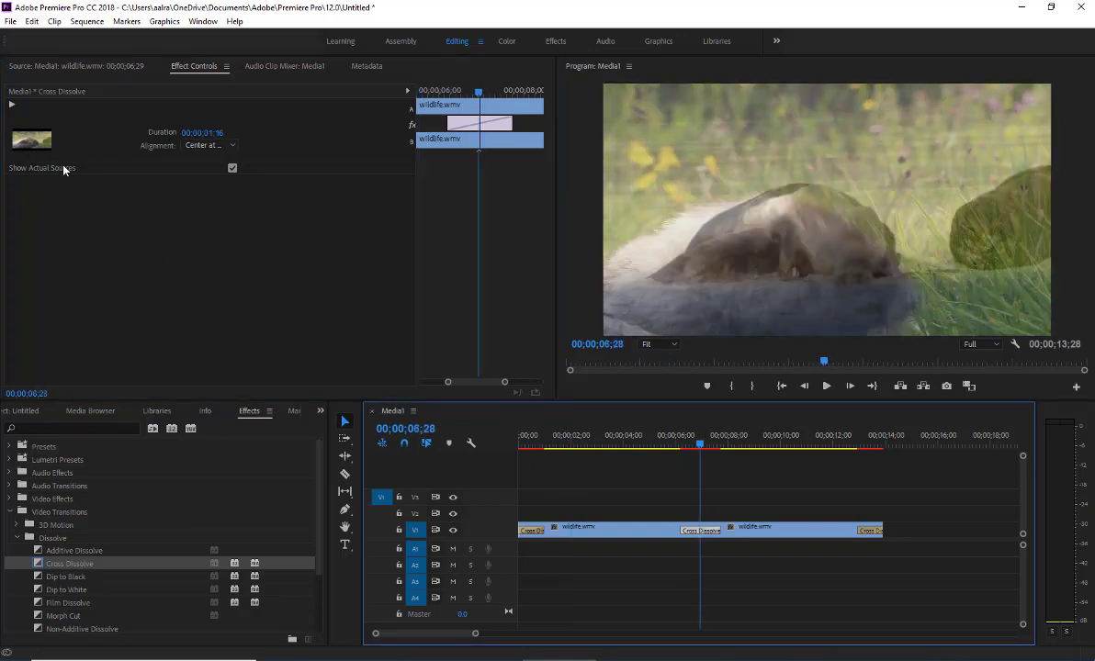
pyautogui.click(12, 109)
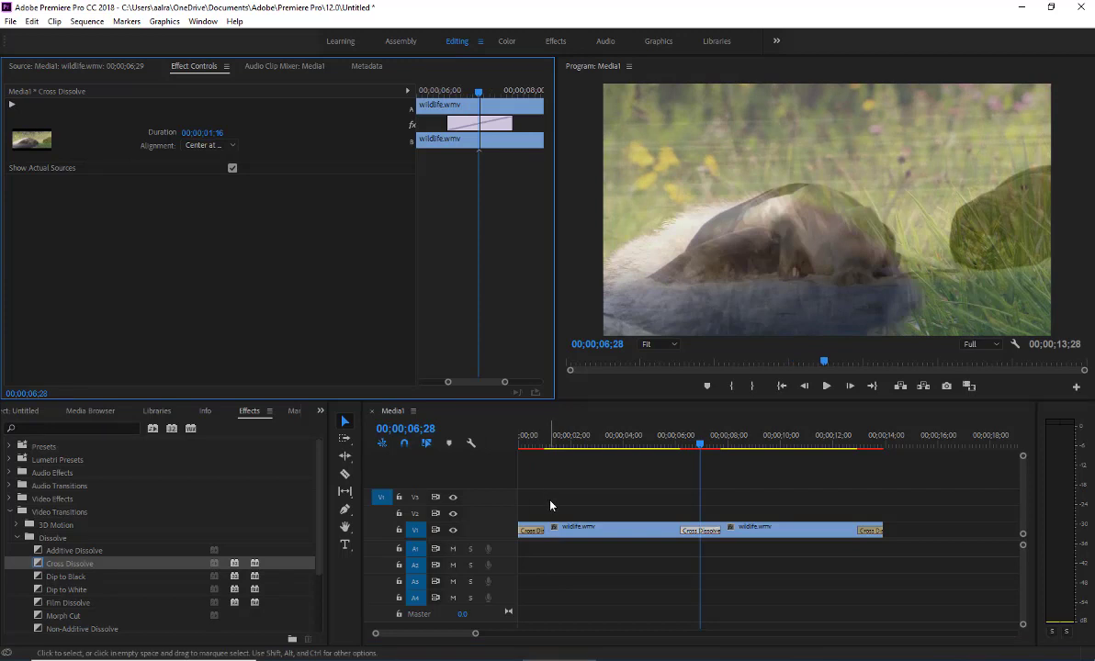
# - Replace the Cross Dissolve between the two clips with the Band Wipe transition and select it for editing
pyautogui.click(694, 533)
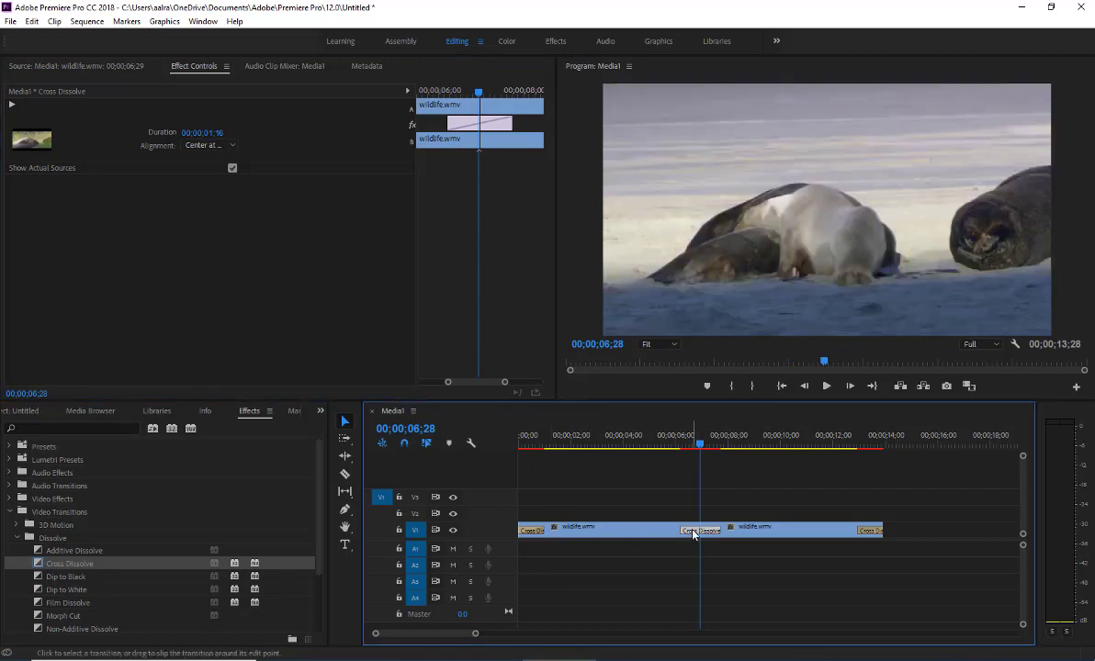
pyautogui.press('Delete')
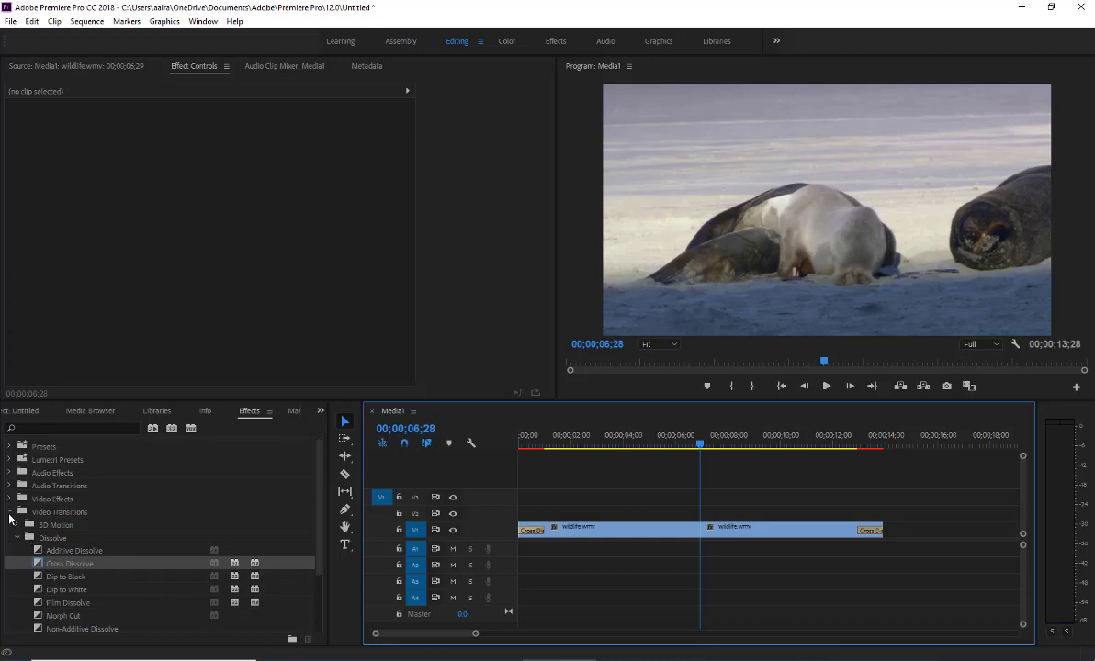
pyautogui.click(10, 512)
pyautogui.click(10, 512)
pyautogui.click(16, 538)
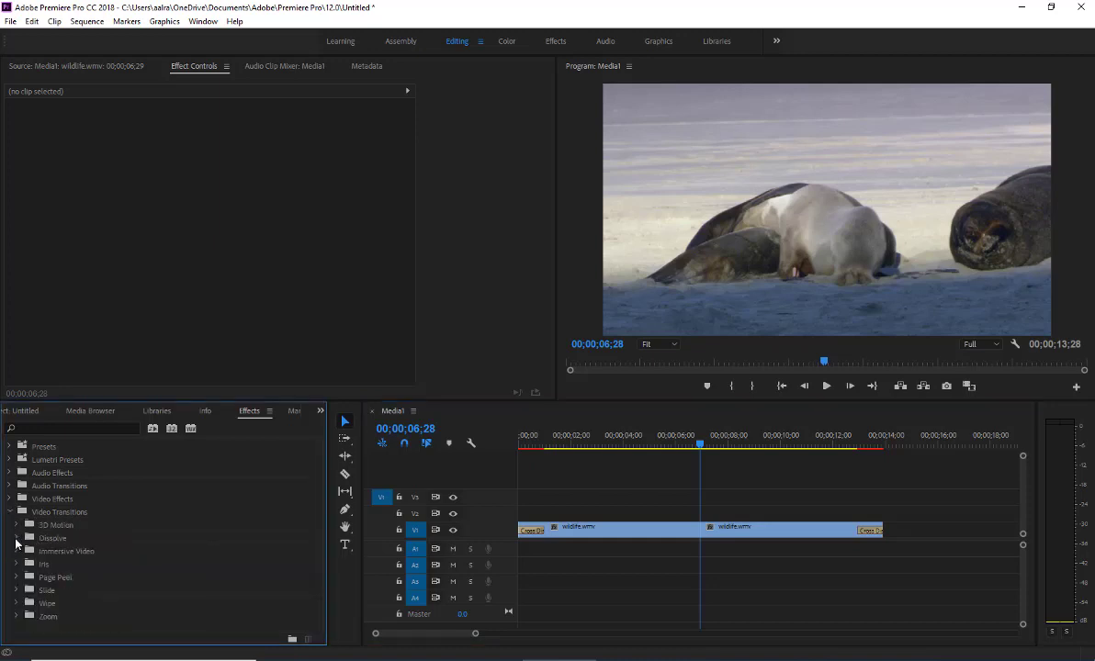
pyautogui.click(17, 604)
pyautogui.scroll(-1, 89, 603)
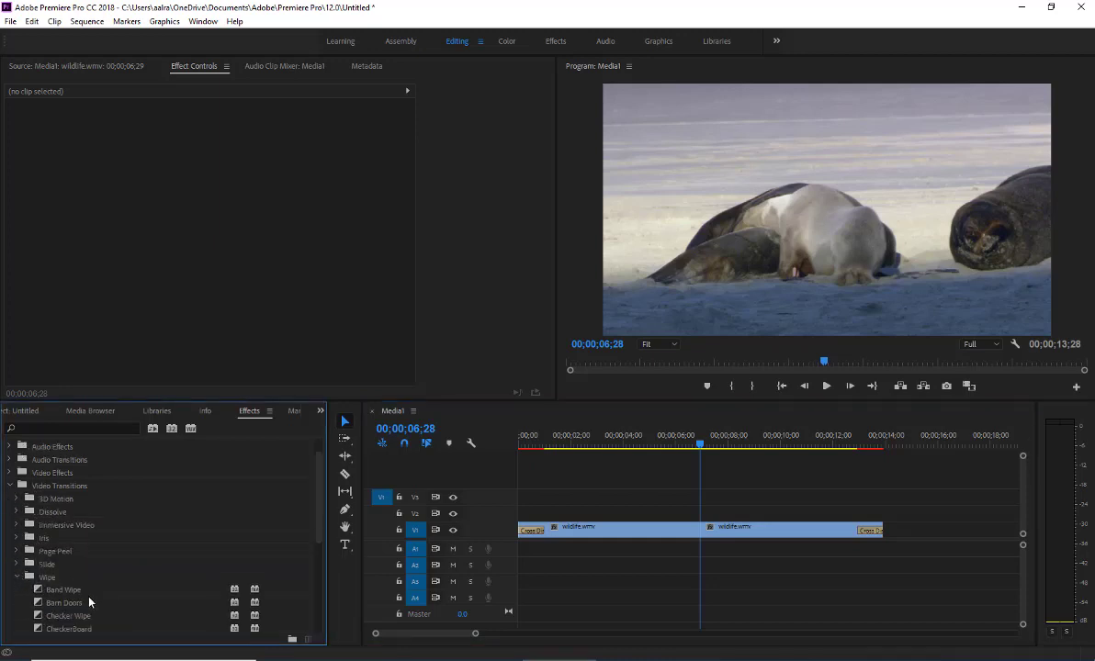
pyautogui.scroll(-2, 89, 598)
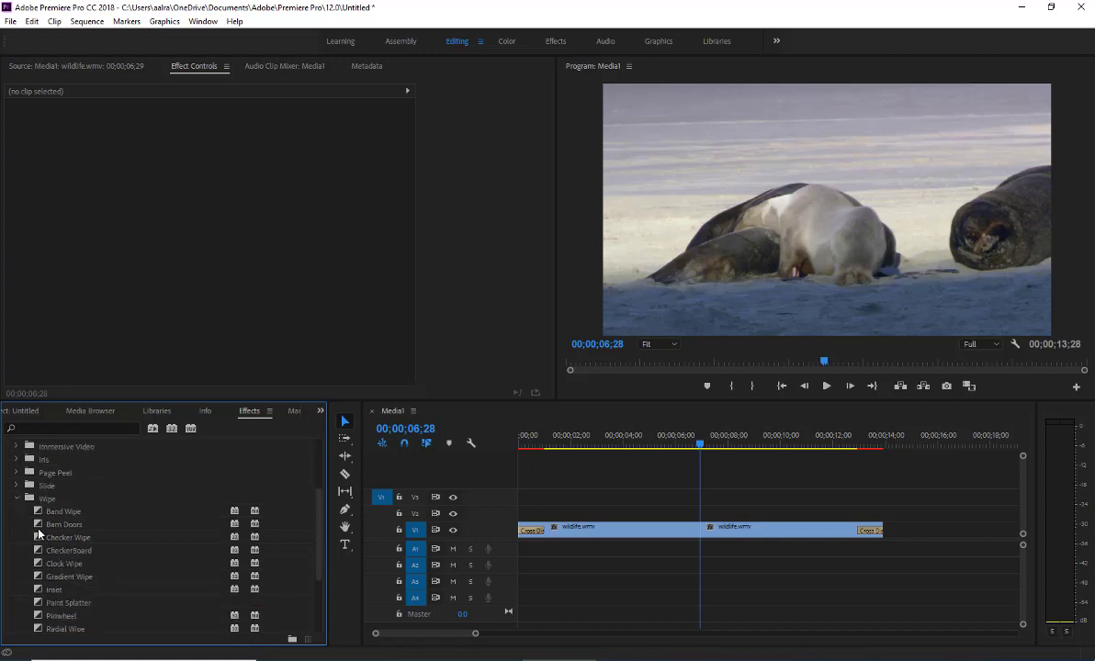
pyautogui.scroll(-2, 37, 533)
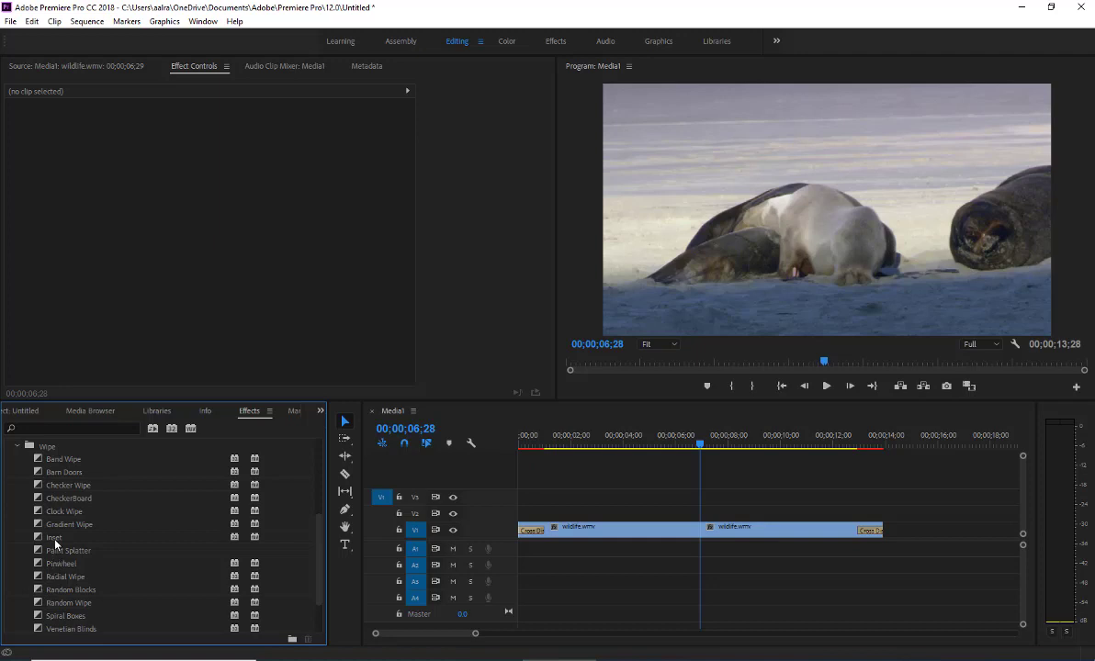
pyautogui.scroll(1, 53, 528)
pyautogui.moveTo(41, 491); pyautogui.dragTo(698, 531)
pyautogui.click(698, 531)
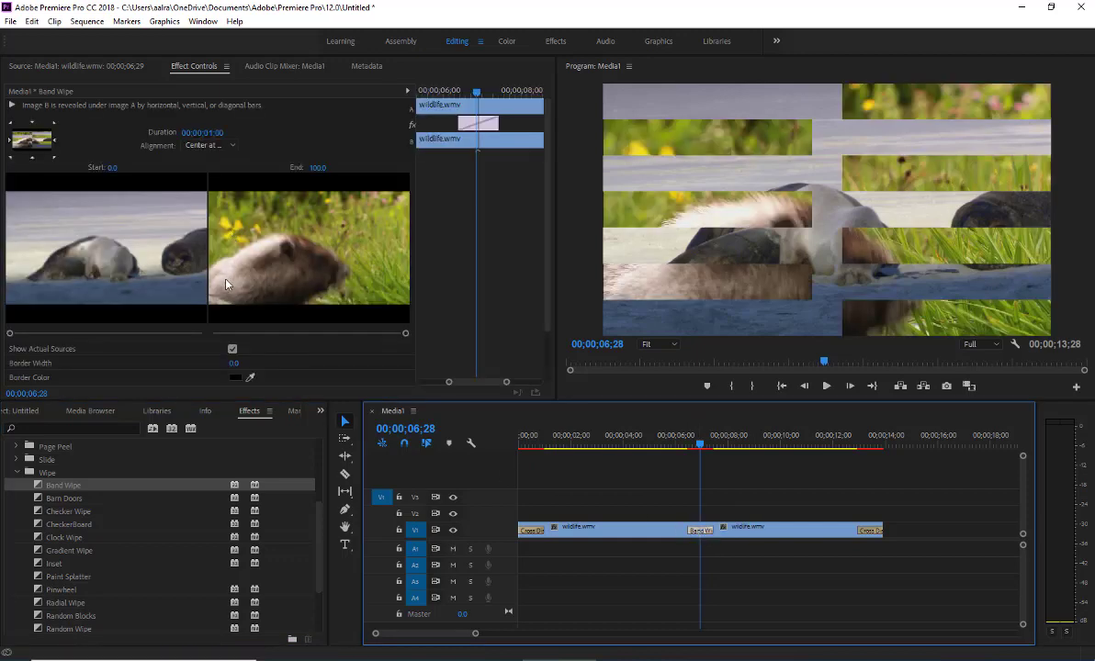
# - Examine the Band Wipe's settings and compare its preview with actual sources hidden and shown
pyautogui.scroll(-2, 213, 276)
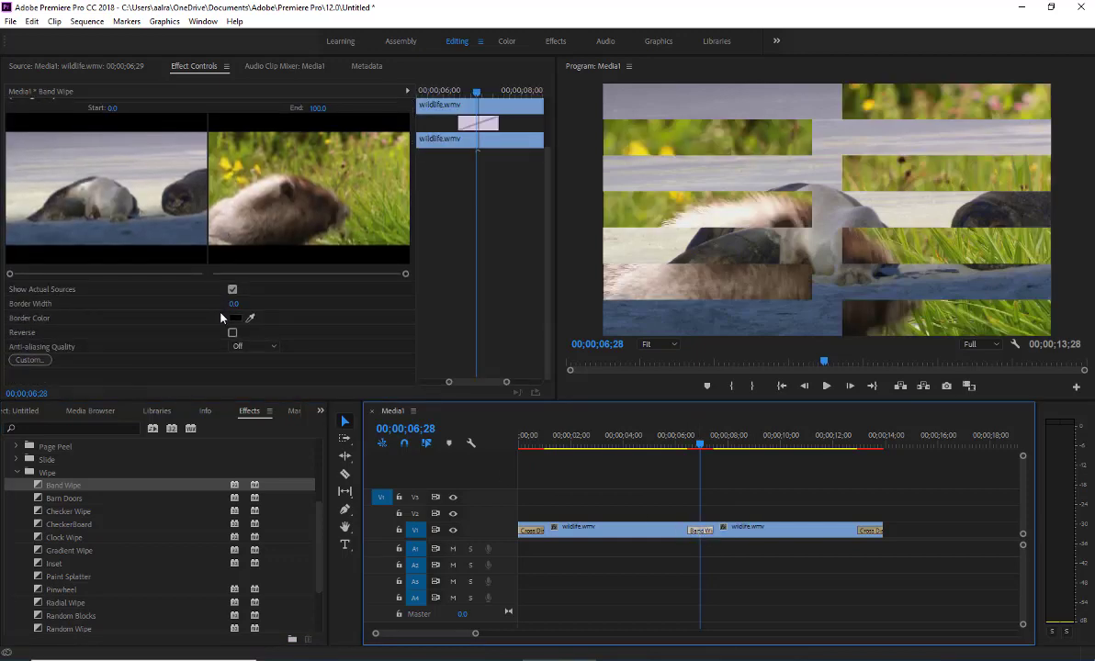
pyautogui.scroll(2, 220, 317)
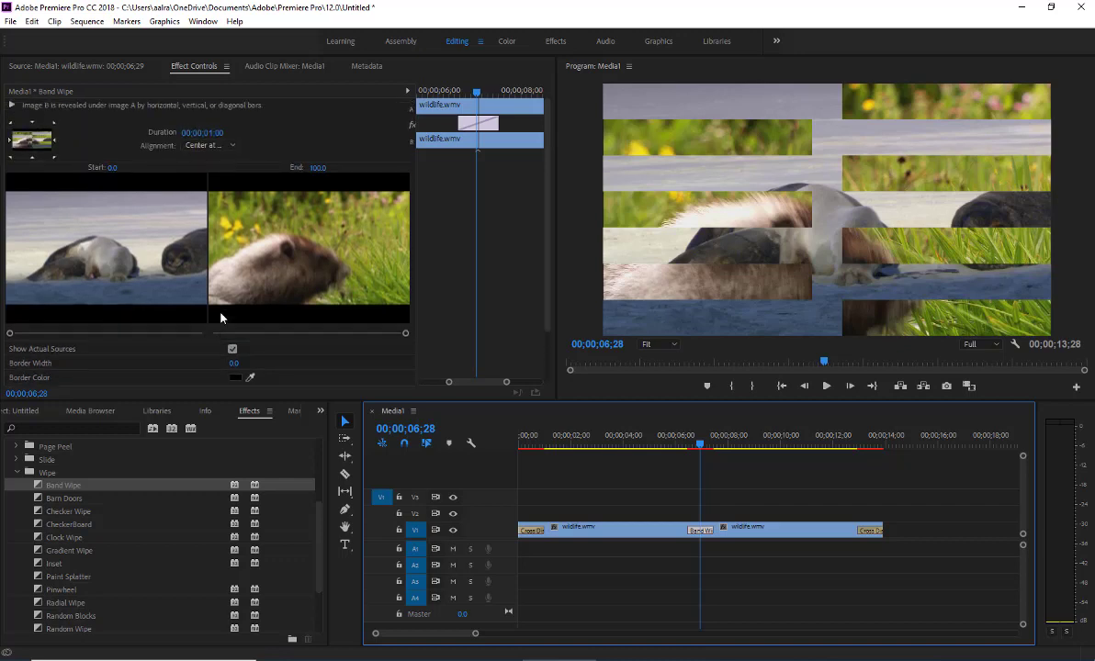
pyautogui.scroll(-1, 217, 297)
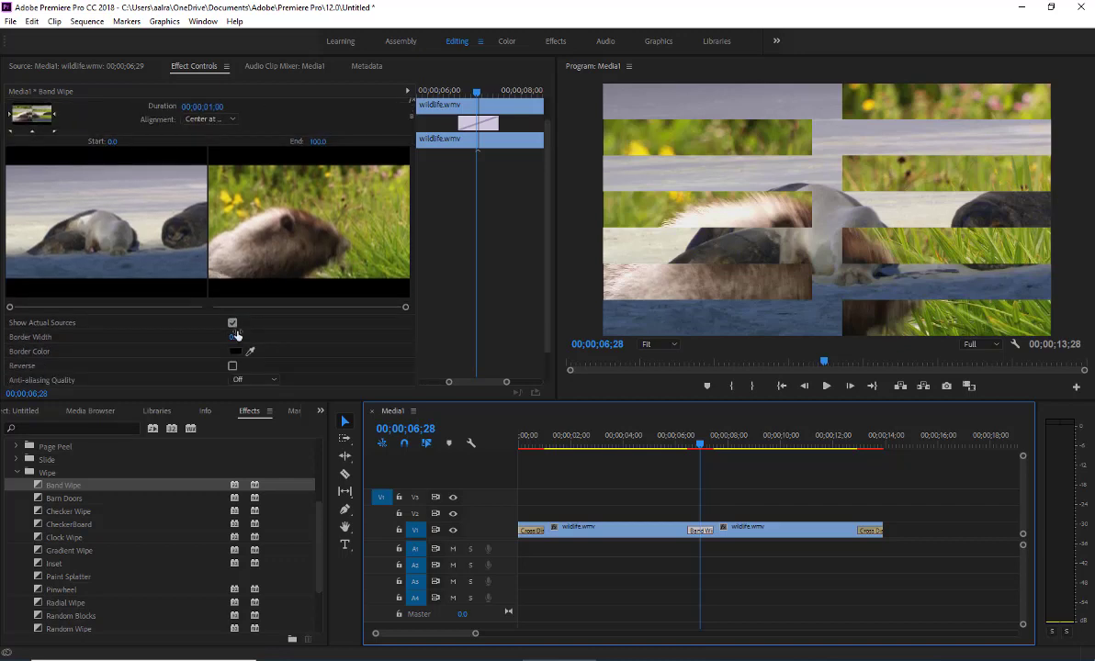
pyautogui.click(233, 323)
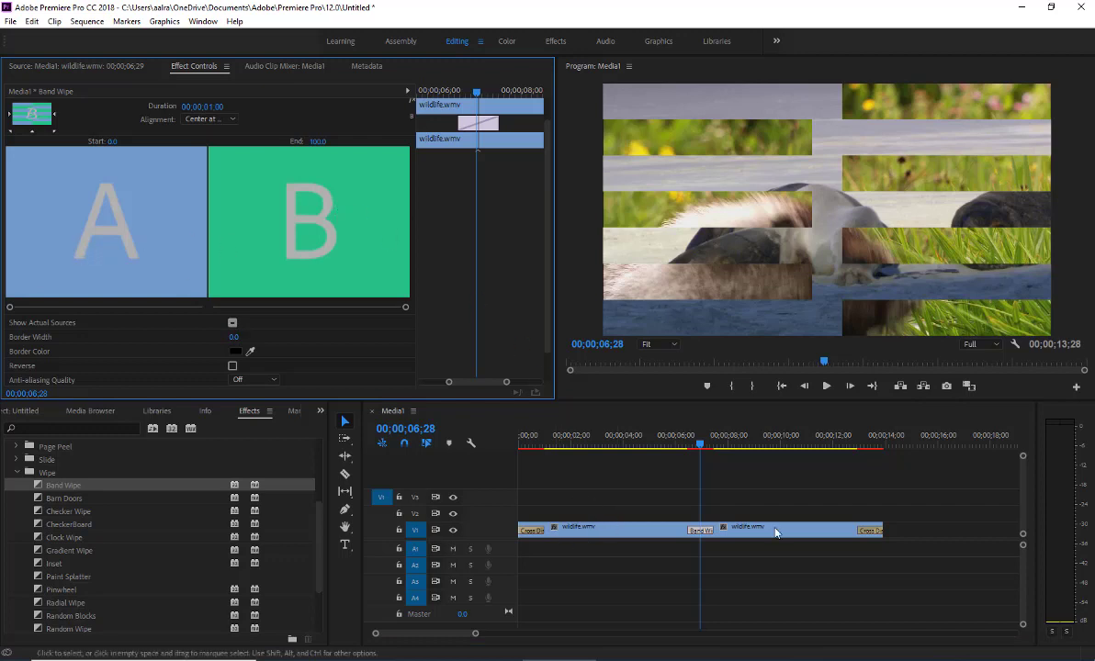
pyautogui.click(232, 324)
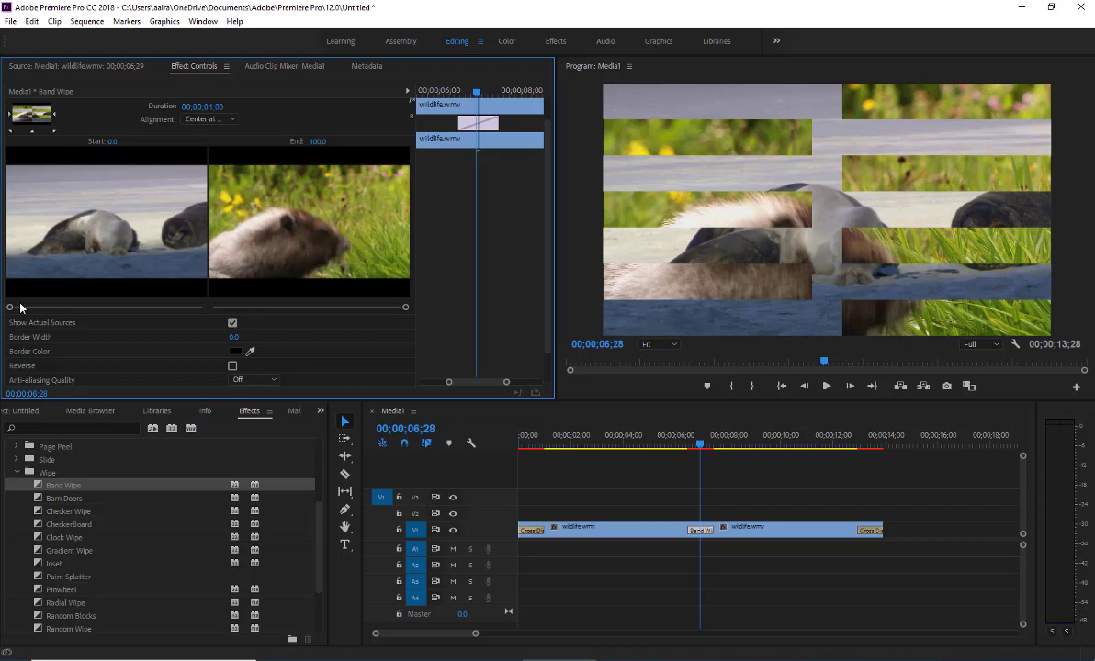
# - Set the Band Wipe's start and end values to 66.9, scrub across the transition, and place the playhead at 00;00;06;00
pyautogui.moveTo(9, 307); pyautogui.dragTo(153, 317)
pyautogui.moveTo(404, 314); pyautogui.dragTo(341, 309)
pyautogui.moveTo(709, 446)
pyautogui.mouseDown()
pyautogui.moveTo(686, 446)
pyautogui.moveTo(717, 445)
pyautogui.mouseUp()
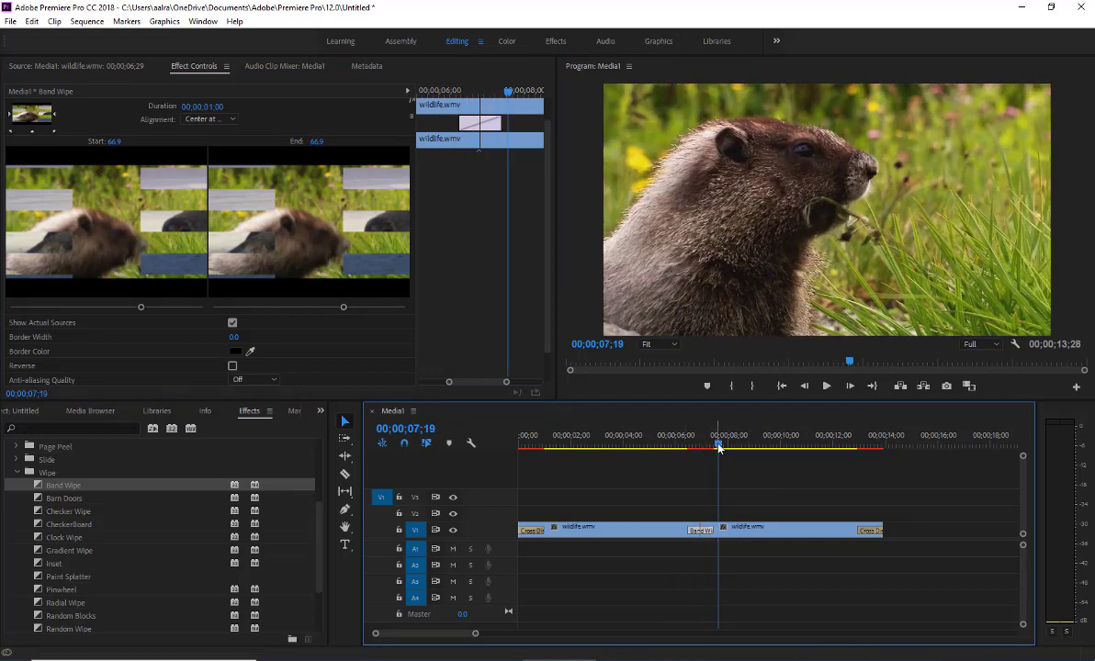
pyautogui.moveTo(718, 446); pyautogui.dragTo(670, 446)
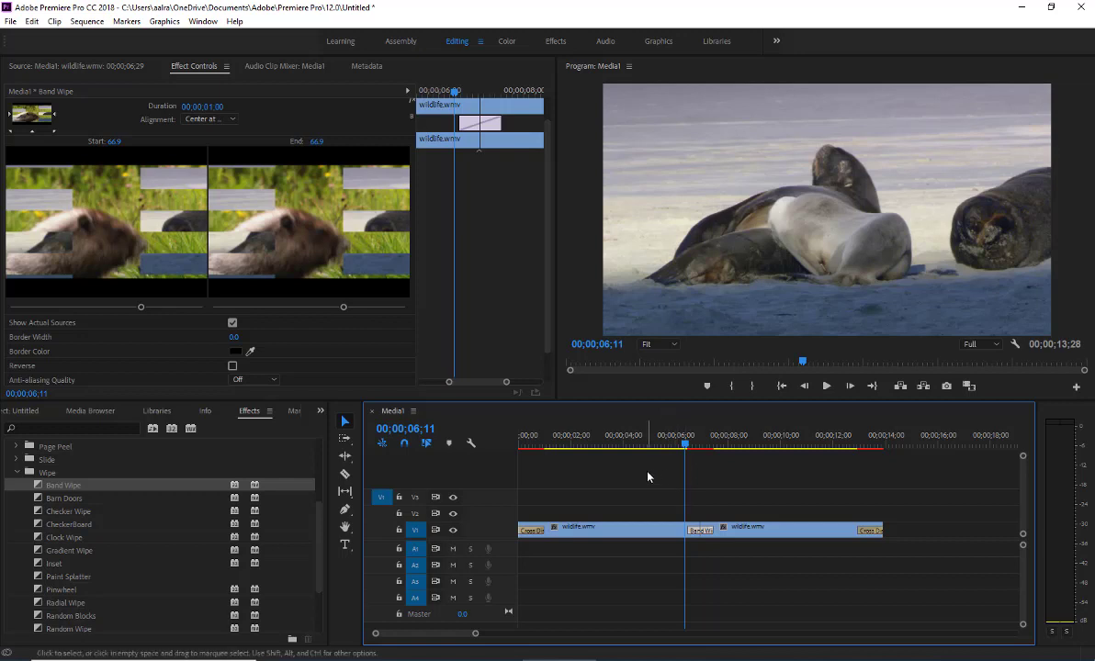
pyautogui.press('Left')
pyautogui.click(676, 446)
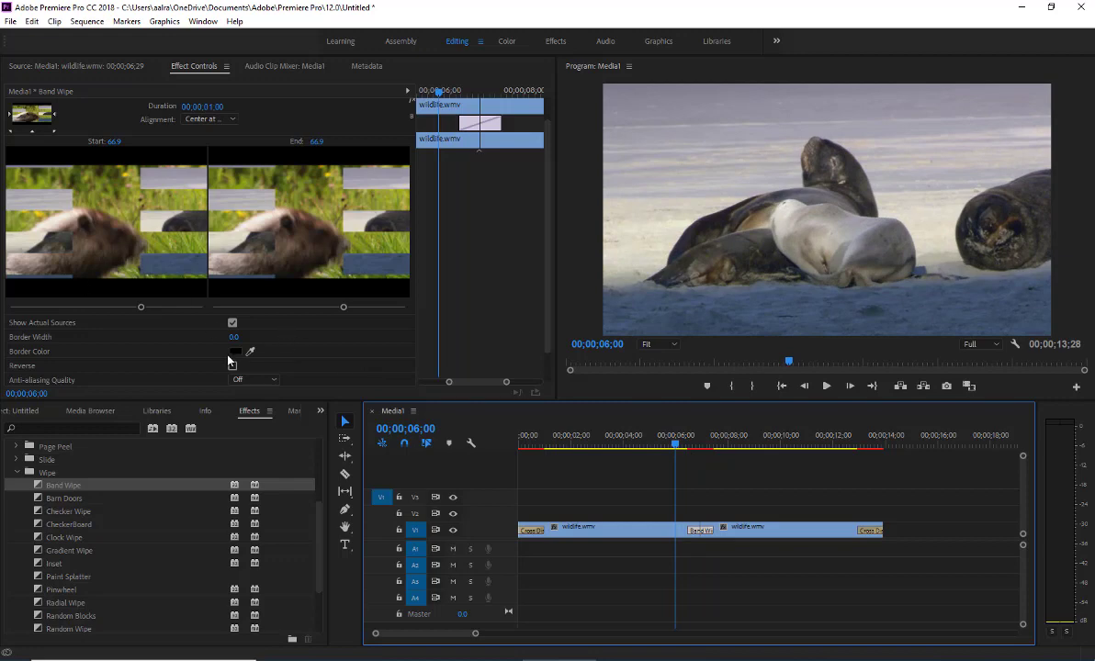
# - Set the Band Wipe's border width to 6.1 and sample its border color from the dark blue band in the preview
pyautogui.click(217, 318)
pyautogui.moveTo(234, 337); pyautogui.dragTo(252, 337)
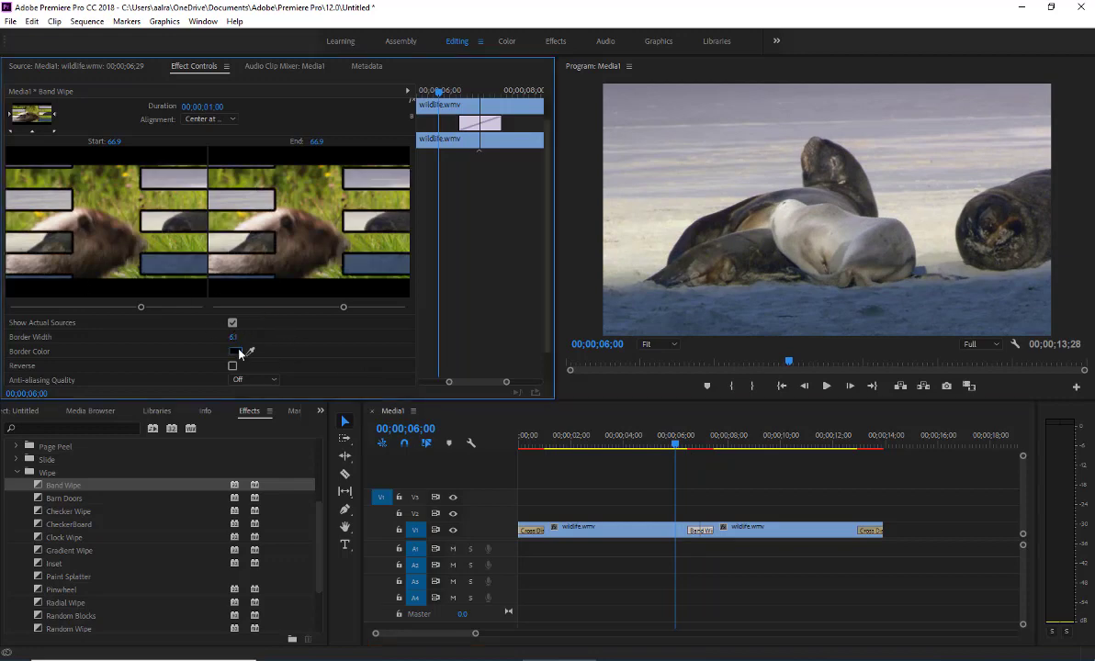
pyautogui.click(237, 352)
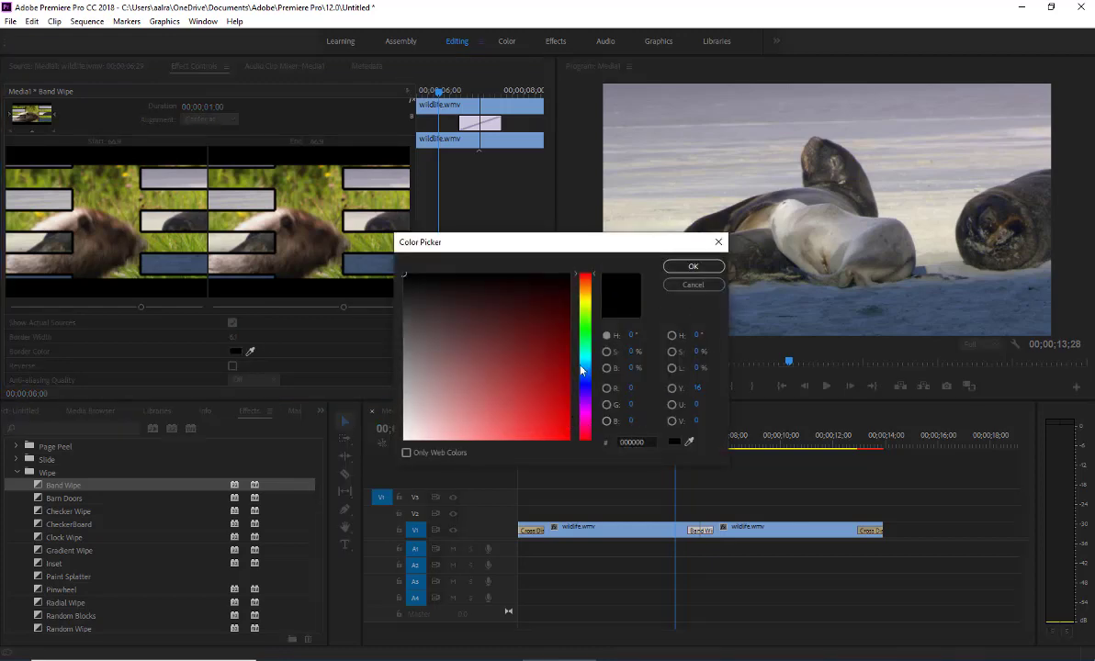
pyautogui.click(687, 285)
pyautogui.click(250, 351)
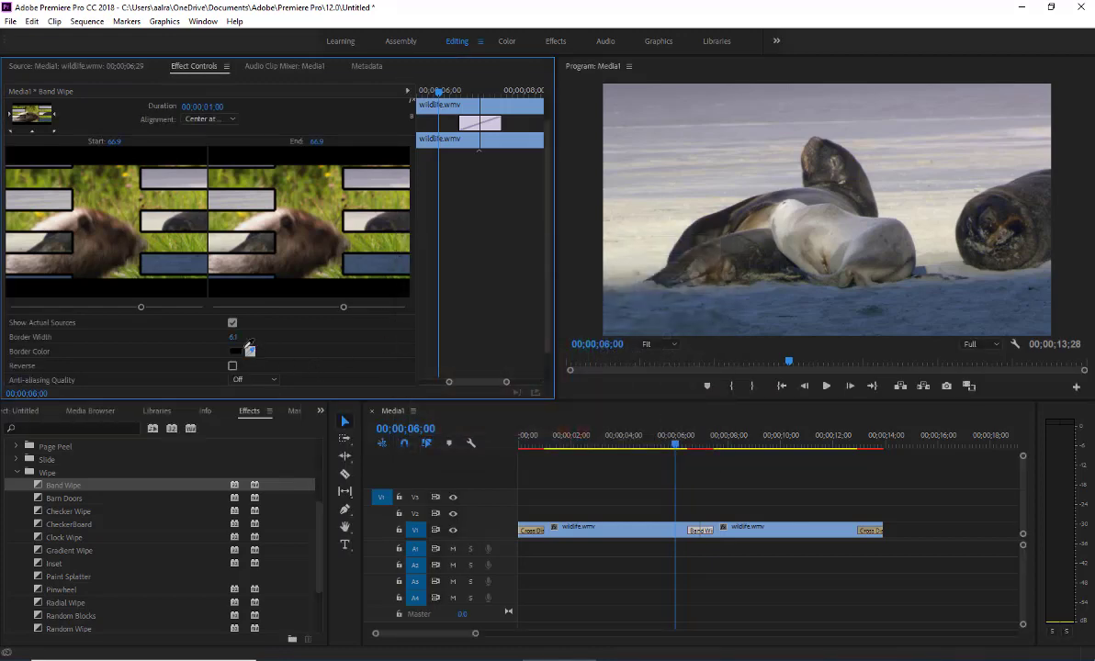
pyautogui.click(174, 260)
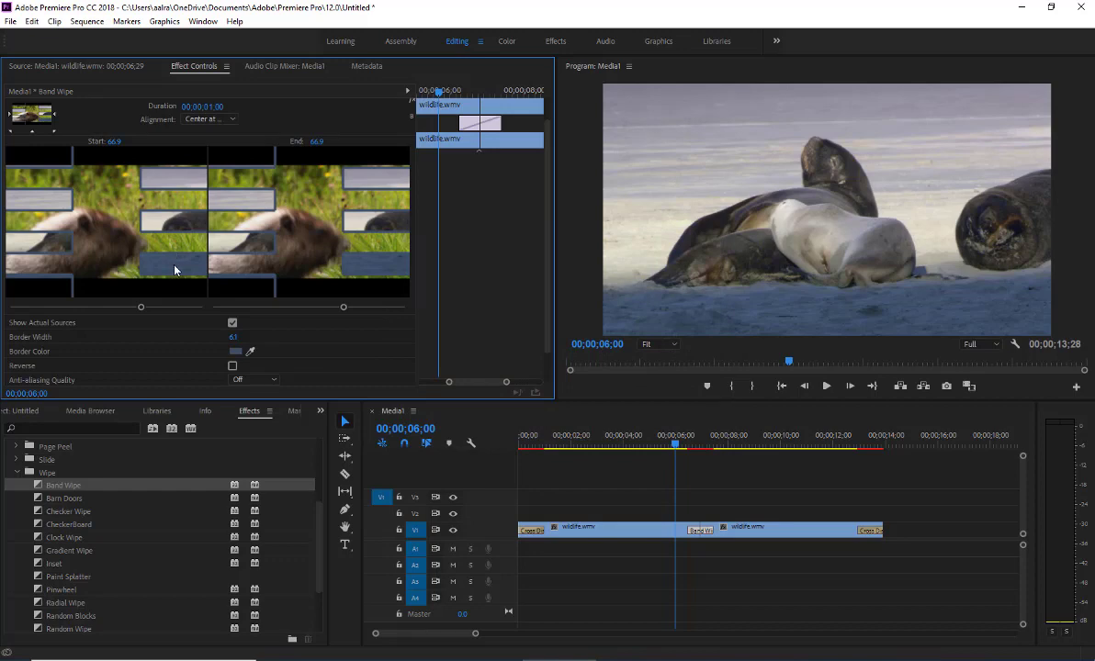
# - Reverse the Band Wipe and set its anti-aliasing quality to Low and then to High
pyautogui.scroll(-1, 239, 280)
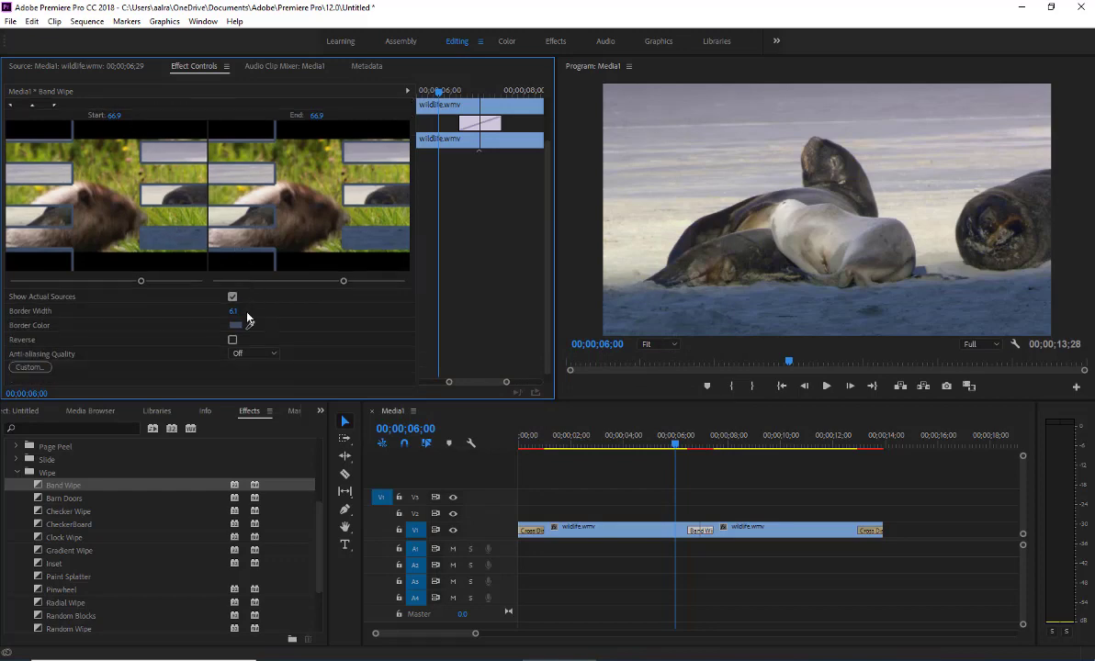
pyautogui.click(232, 341)
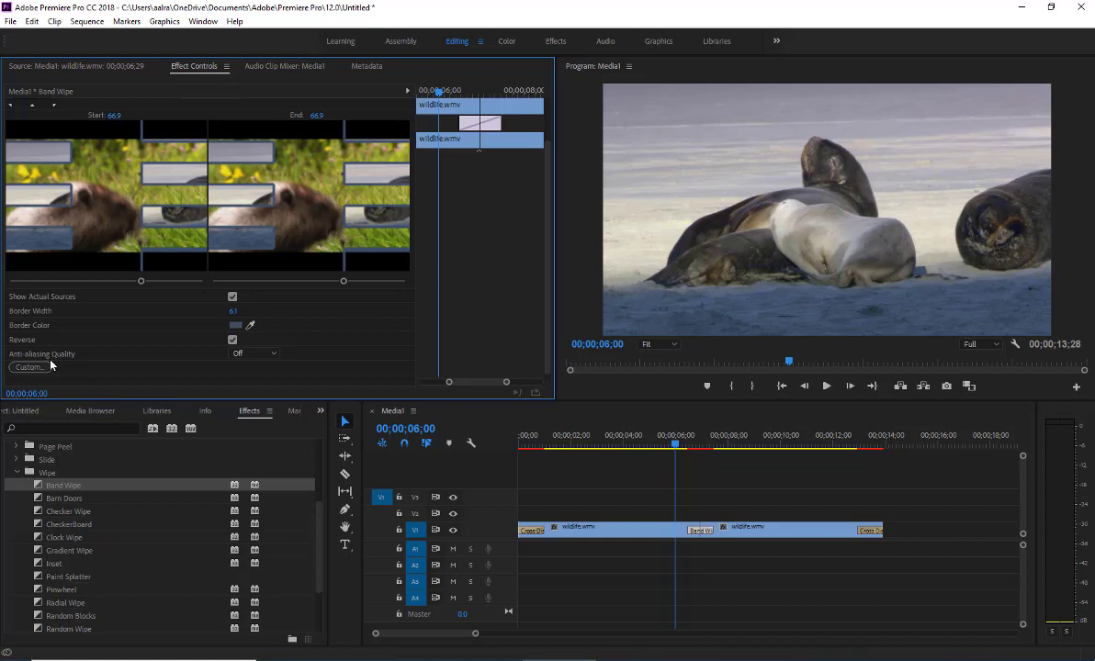
pyautogui.click(244, 354)
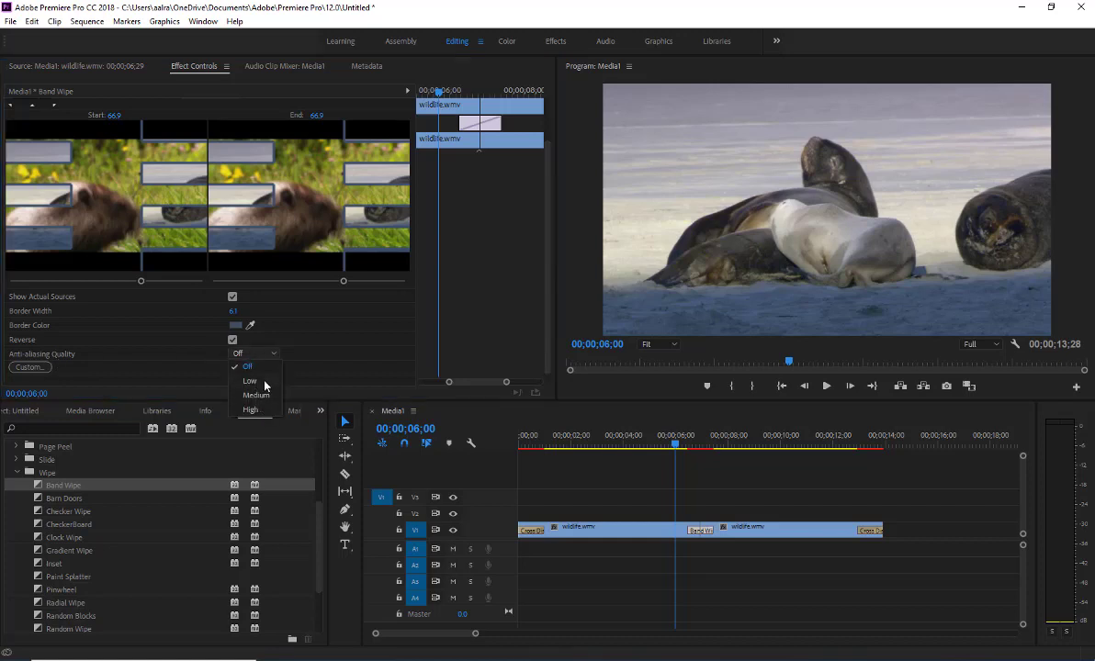
pyautogui.click(249, 380)
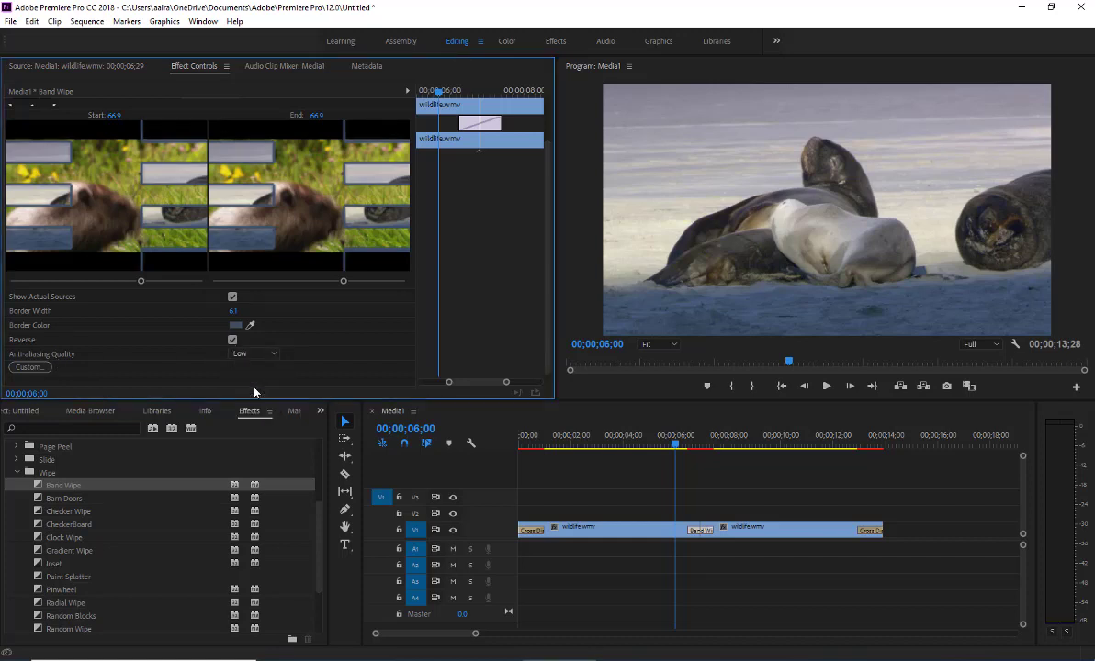
pyautogui.click(260, 359)
pyautogui.click(241, 339)
pyautogui.click(272, 357)
pyautogui.click(245, 383)
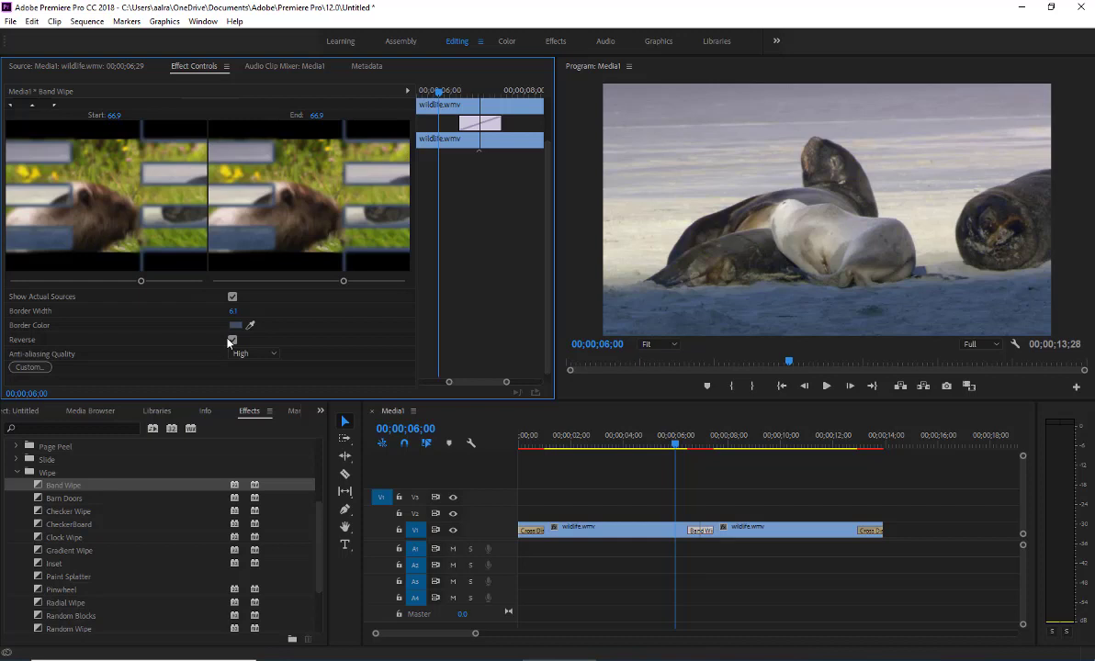
# - Delete the Band Wipe and both Cross Dissolve transitions from the clips on V1
pyautogui.click(705, 536)
pyautogui.click(870, 531)
pyautogui.press('Delete')
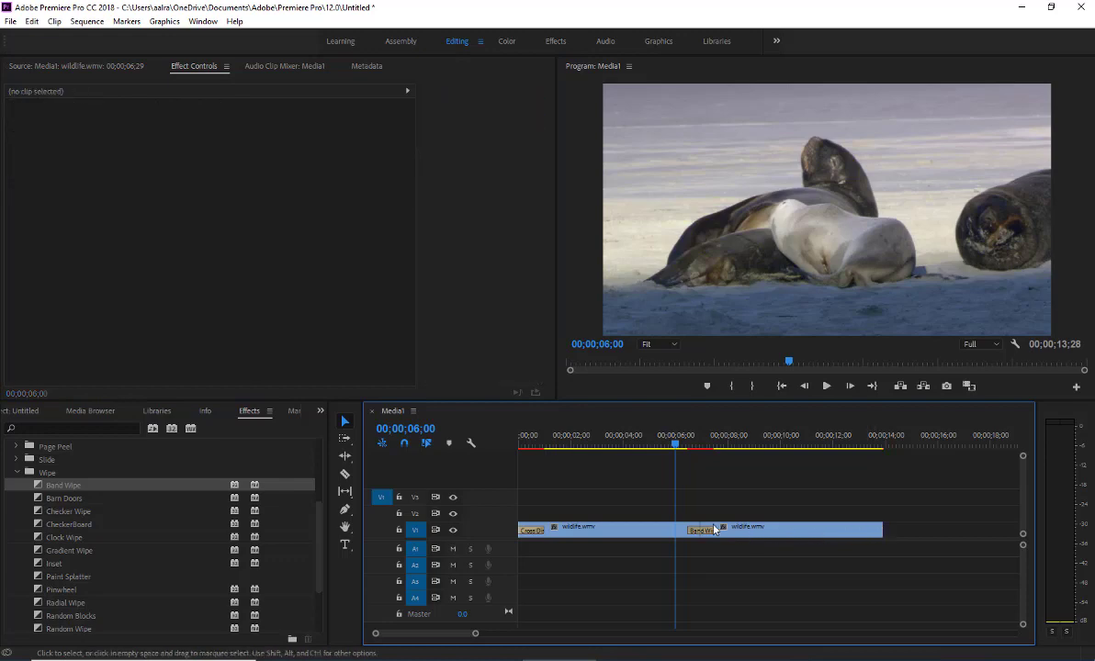
pyautogui.click(696, 531)
pyautogui.press('Delete')
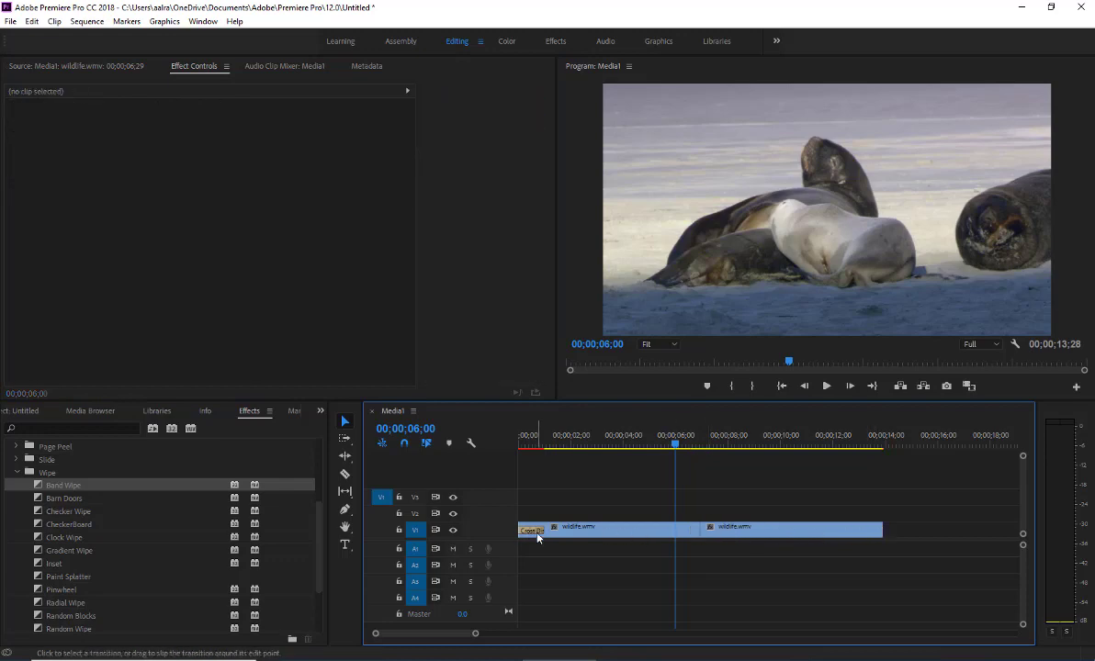
pyautogui.click(533, 531)
pyautogui.press('Delete')
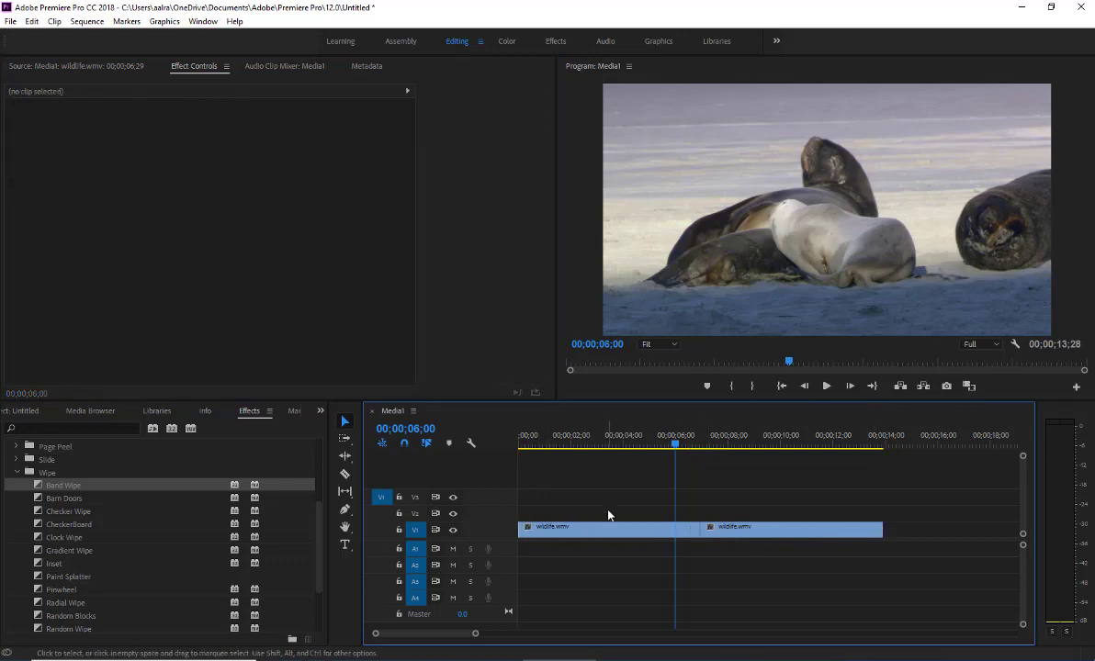
# - Open wildlife.wmv as the source, mark a 00;00;03;01 range starting near 00;00;12;28, and append it to the end of V1
pyautogui.click(15, 415)
pyautogui.doubleClick(51, 516)
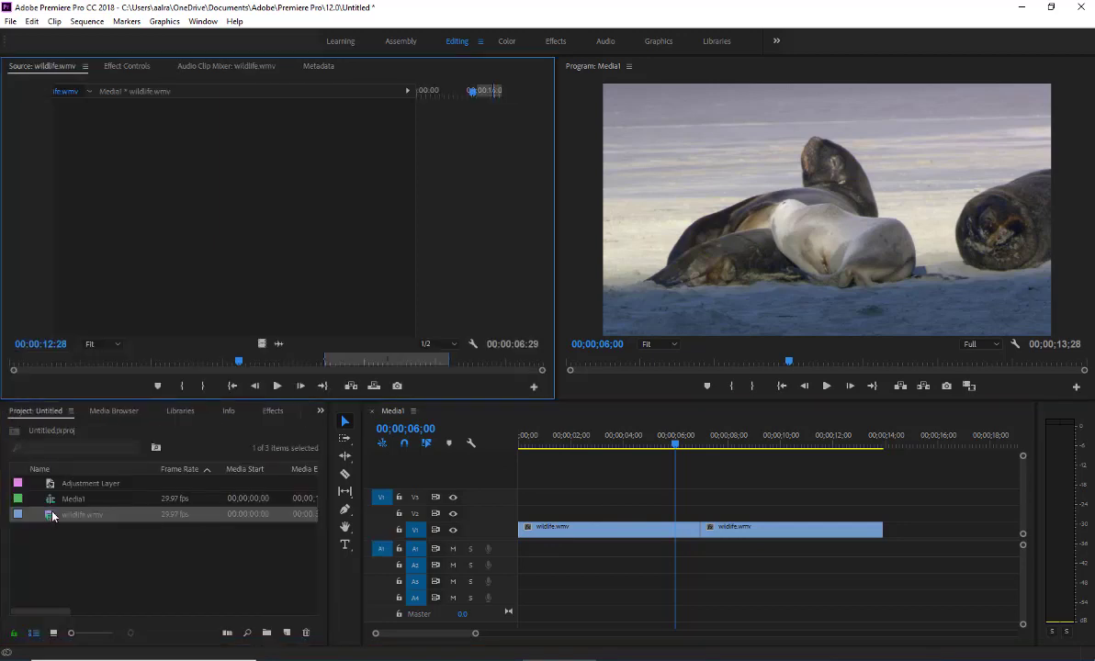
pyautogui.moveTo(387, 360); pyautogui.dragTo(286, 360)
pyautogui.moveTo(248, 323); pyautogui.dragTo(925, 535)
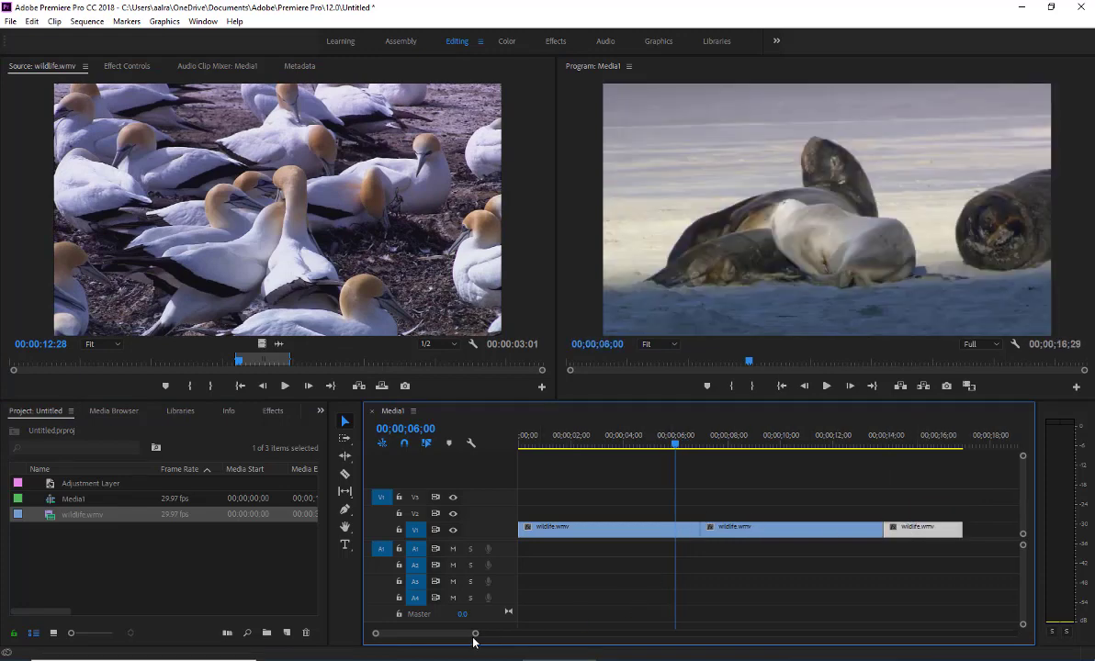
# - Shift the marked source range close to the end of wildlife.wmv and append it as a fourth clip on V1
pyautogui.moveTo(475, 633); pyautogui.dragTo(543, 633)
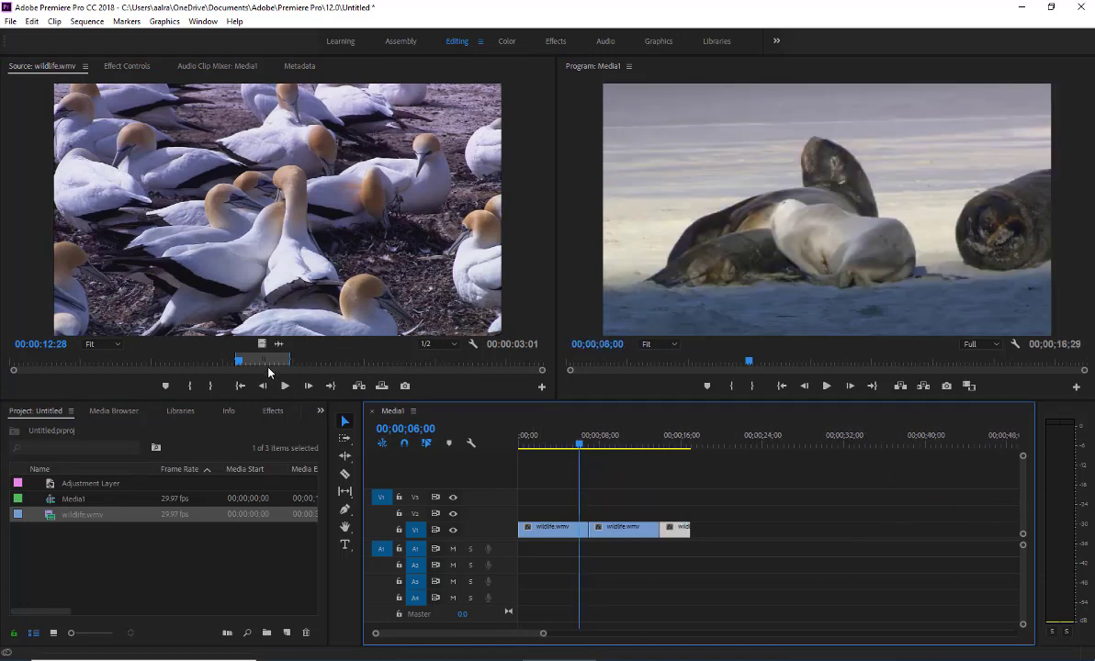
pyautogui.moveTo(267, 361); pyautogui.dragTo(494, 360)
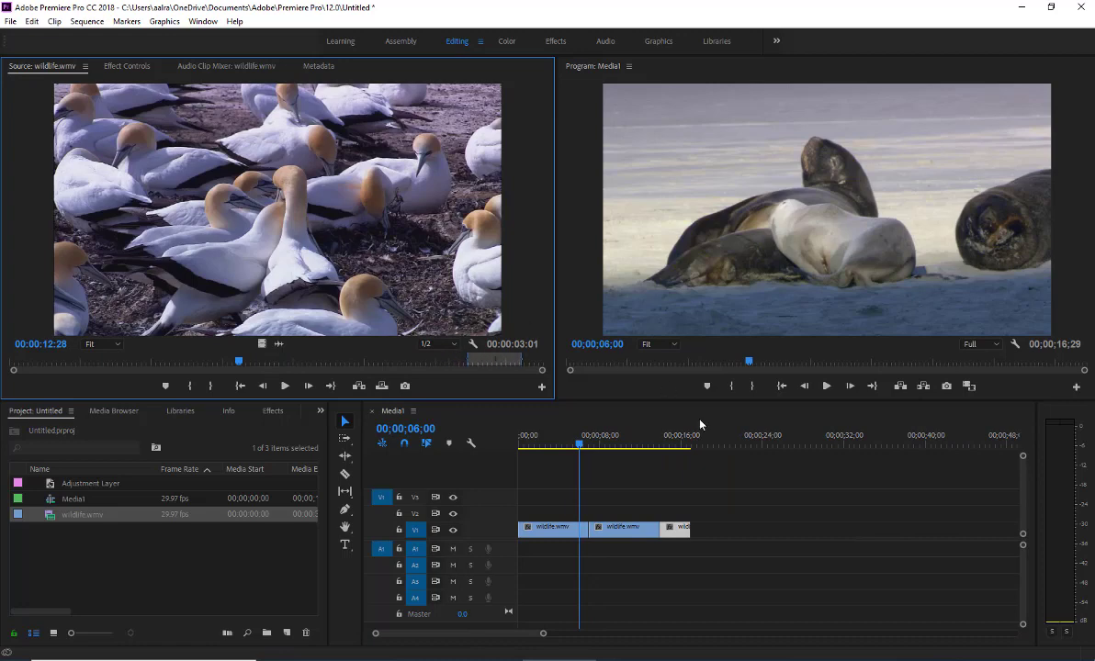
pyautogui.moveTo(700, 423); pyautogui.dragTo(706, 542)
pyautogui.moveTo(246, 317); pyautogui.dragTo(703, 535)
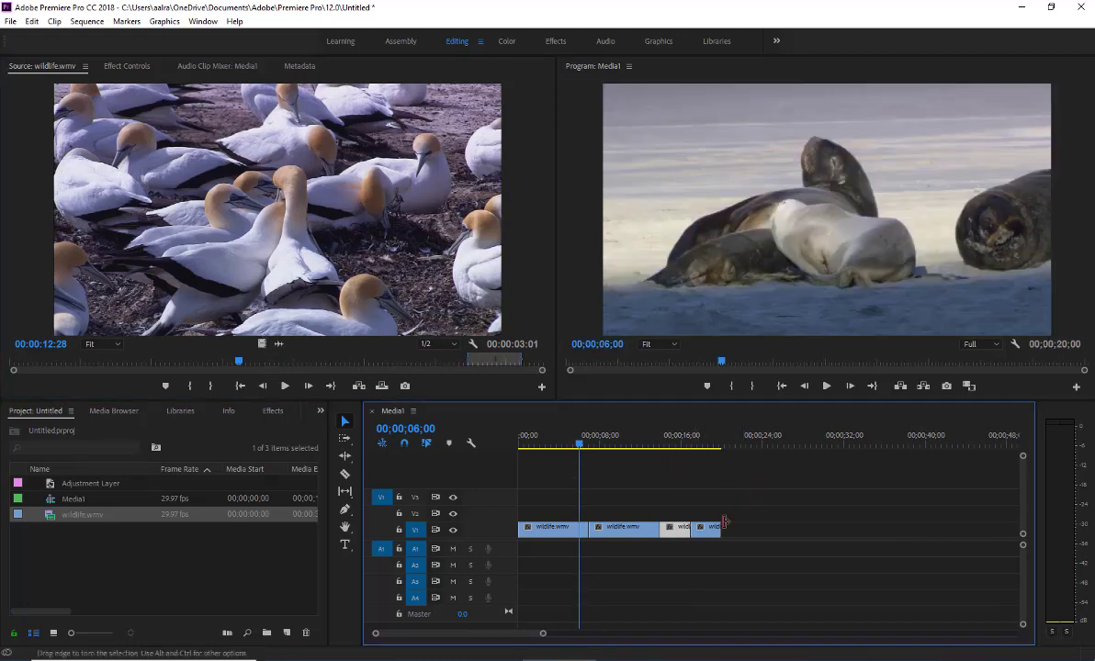
# - Place the playhead at 00;00;26;15, select all four clips on V1, and apply the default transitions to the selection
pyautogui.click(621, 443)
pyautogui.moveTo(623, 469); pyautogui.dragTo(786, 477)
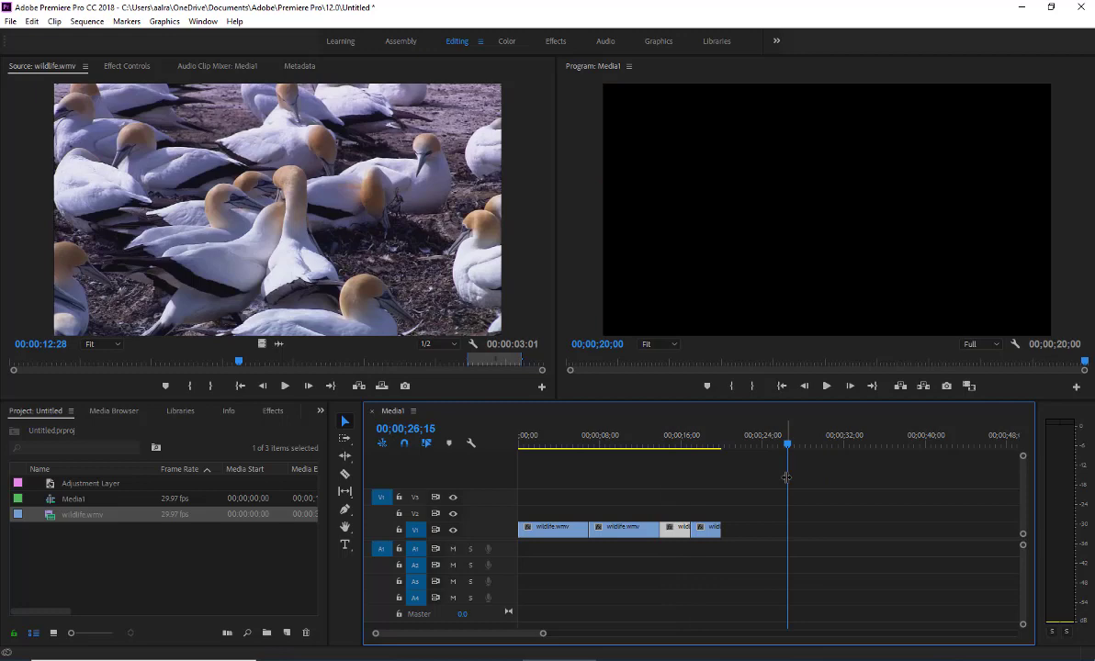
pyautogui.moveTo(754, 487); pyautogui.dragTo(533, 577)
pyautogui.click(86, 21)
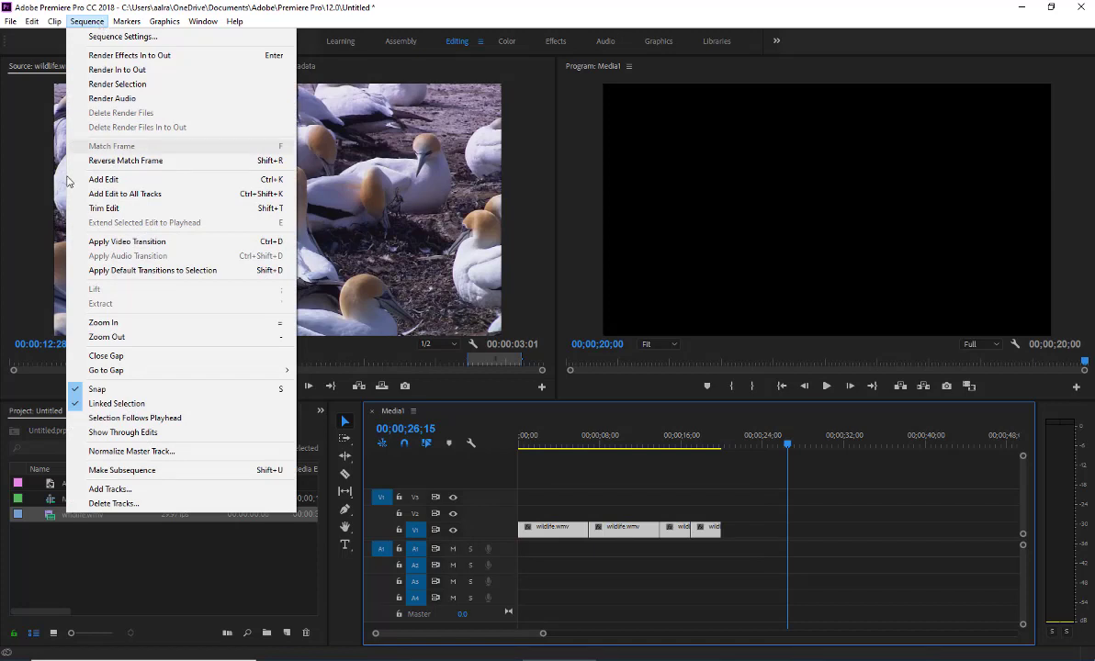
pyautogui.click(125, 272)
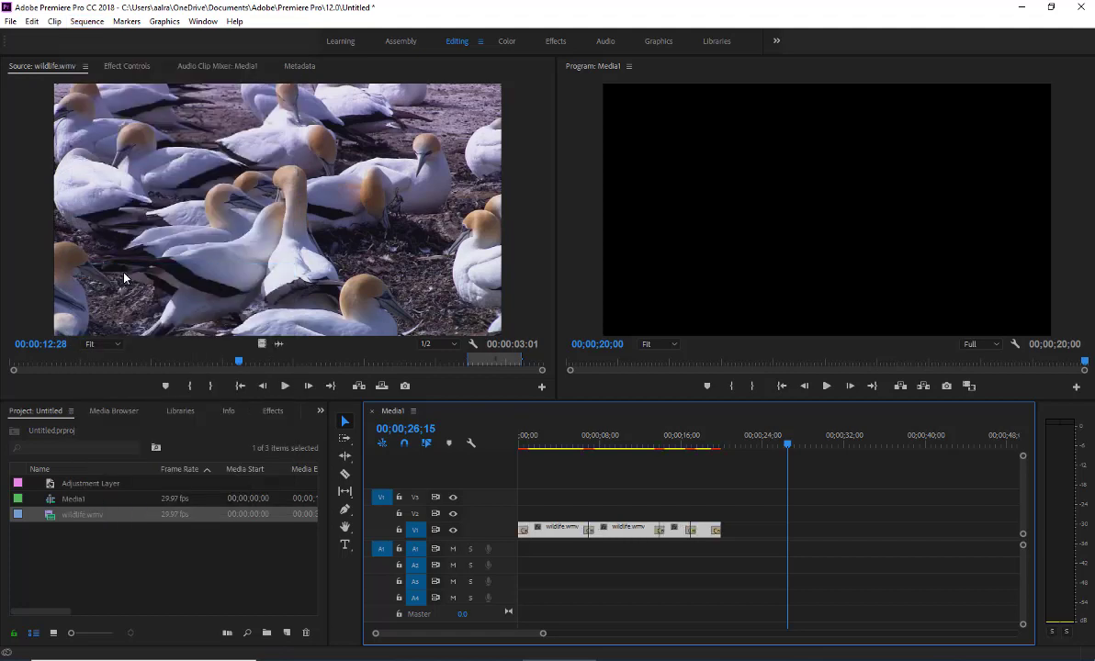
# - Undo the default transitions and add transitions to the selected clips with the Apply Video Transition command instead
pyautogui.hotkey('ctrl', 'z')
pyautogui.click(87, 21)
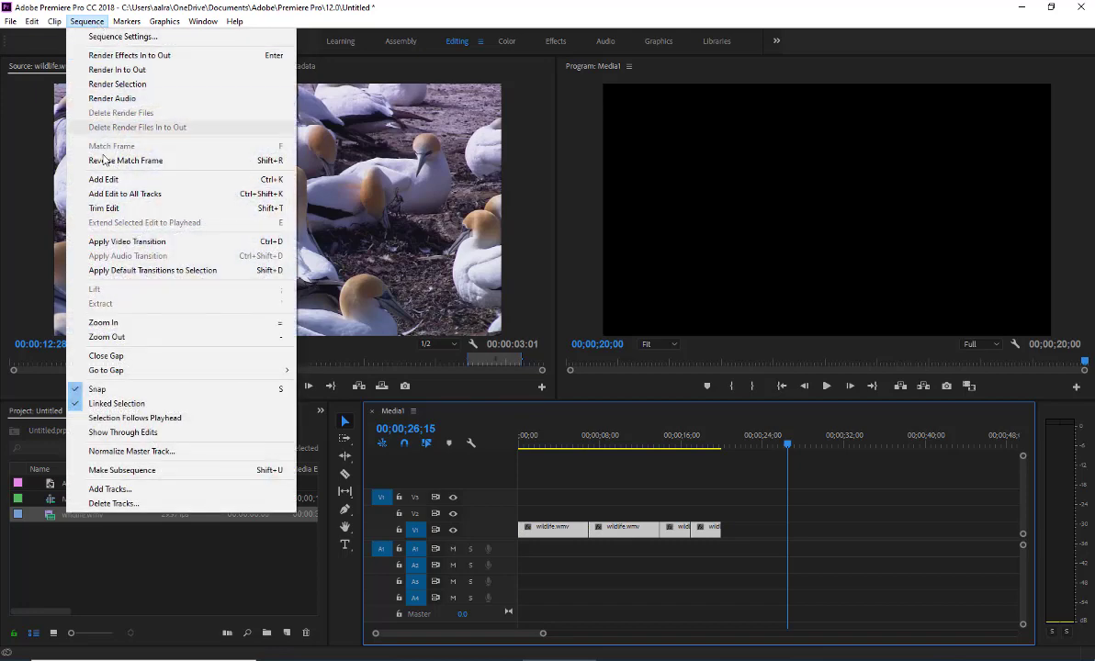
pyautogui.click(132, 242)
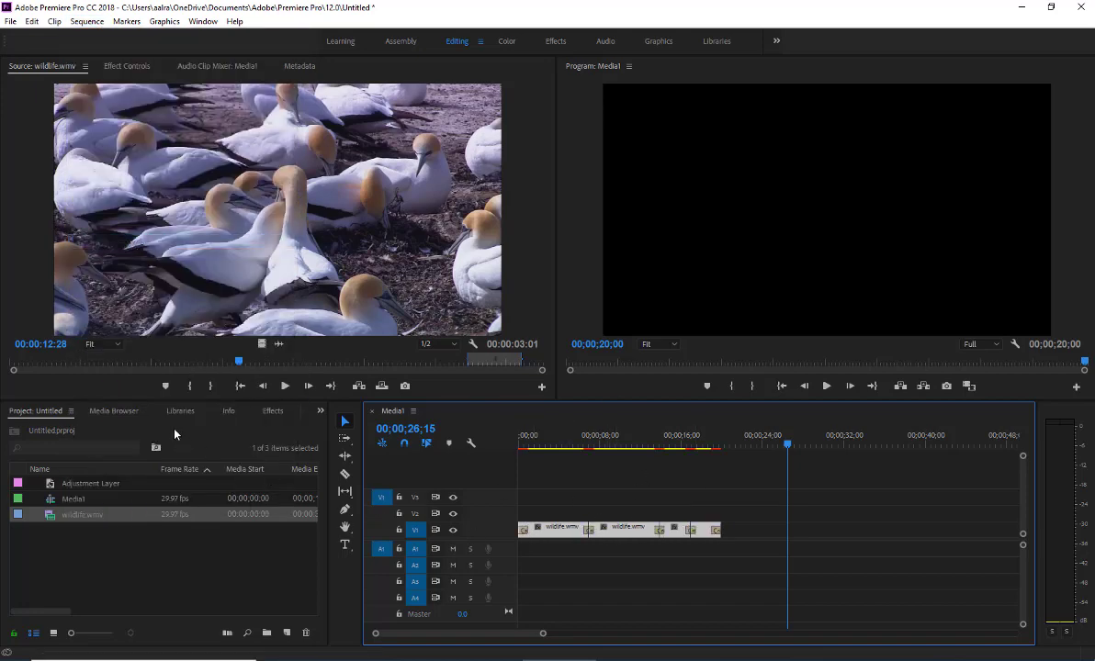
# - Examine the duration and settings of the Cross Dissolve at the start of the first clip without changing them
pyautogui.click(267, 412)
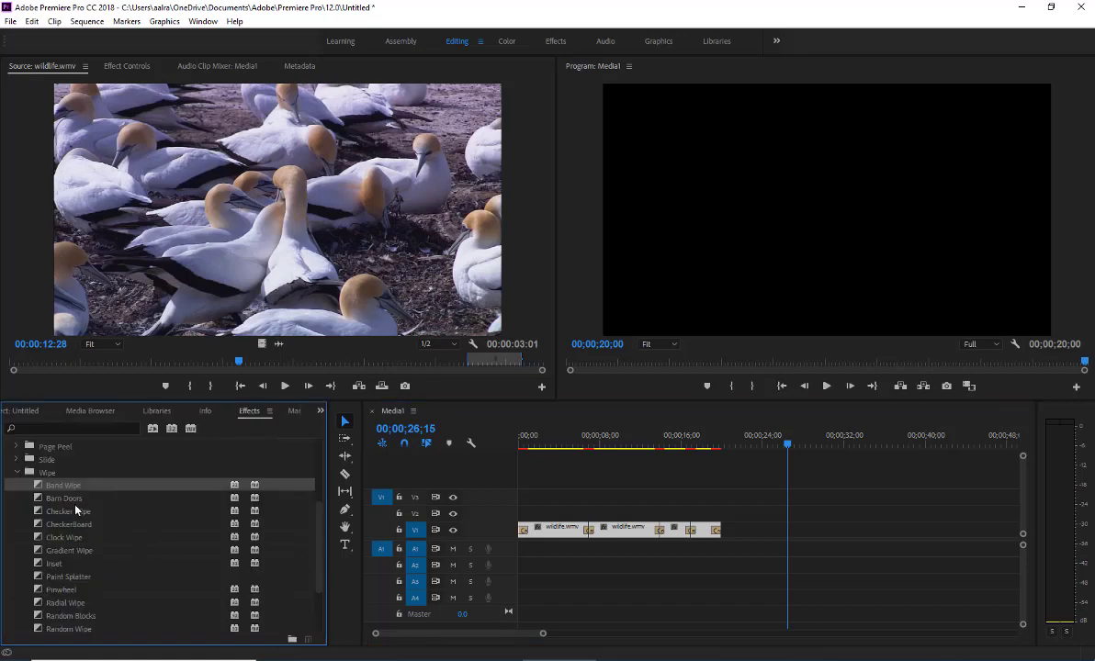
pyautogui.scroll(-1, 80, 480)
pyautogui.scroll(1, 92, 486)
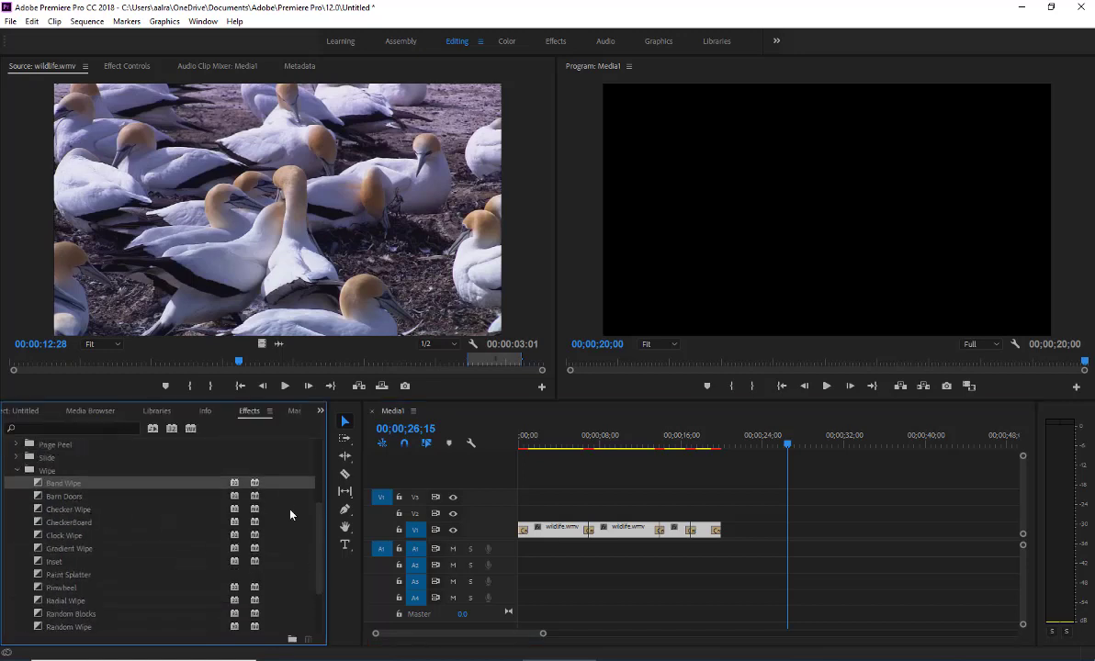
pyautogui.doubleClick(520, 531)
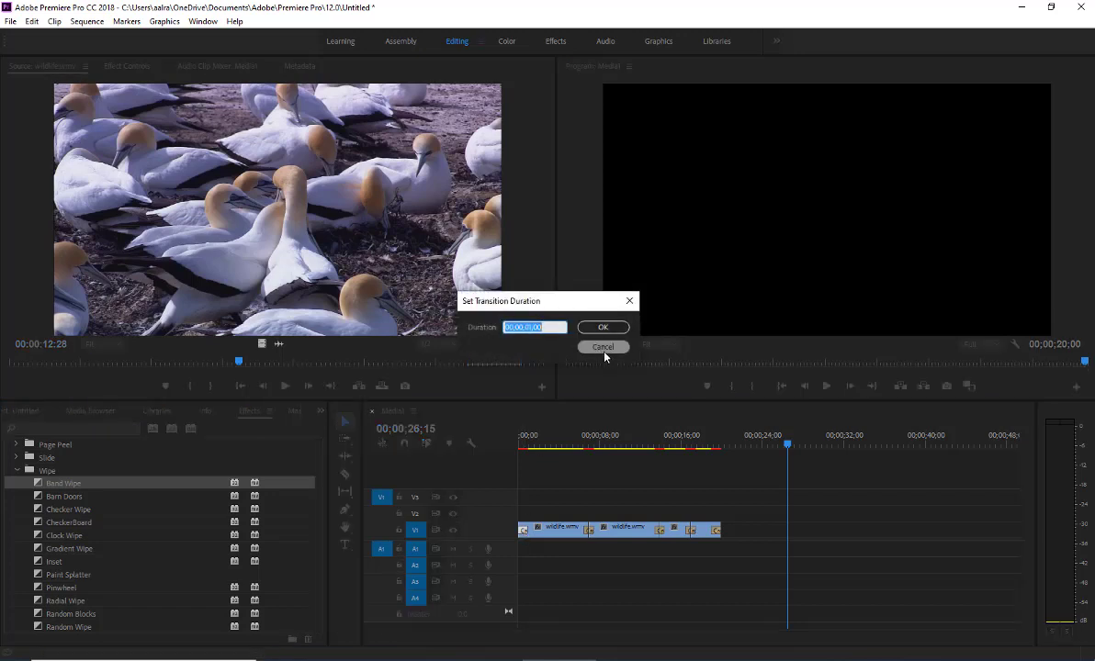
pyautogui.click(603, 346)
pyautogui.click(126, 67)
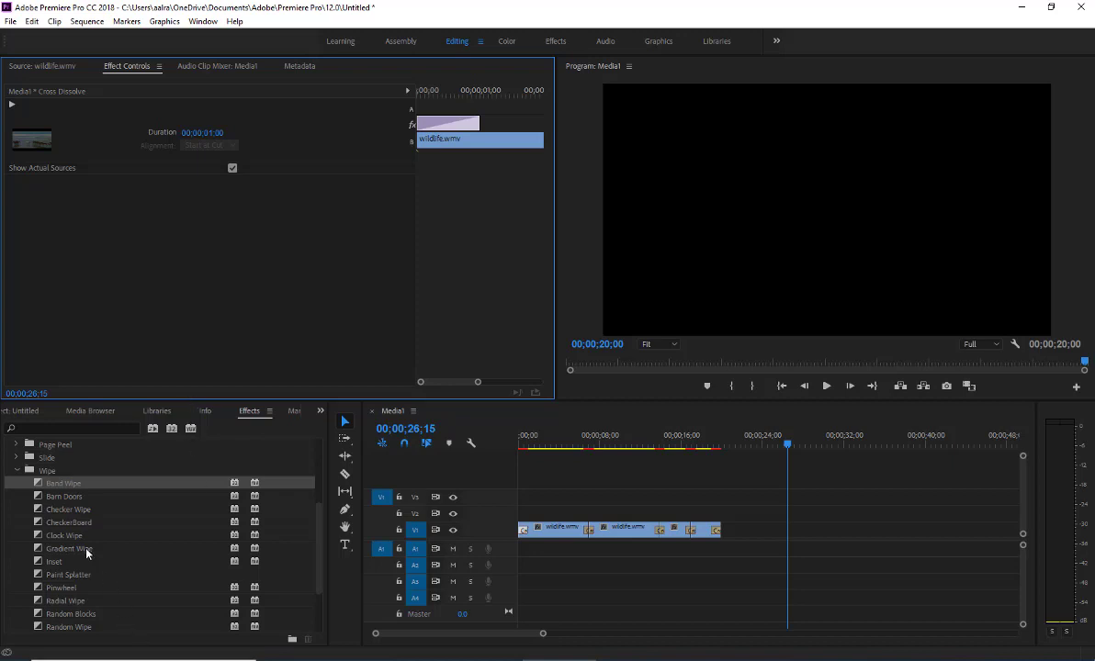
# - Set Clock Wipe as the default video transition
pyautogui.click(67, 510)
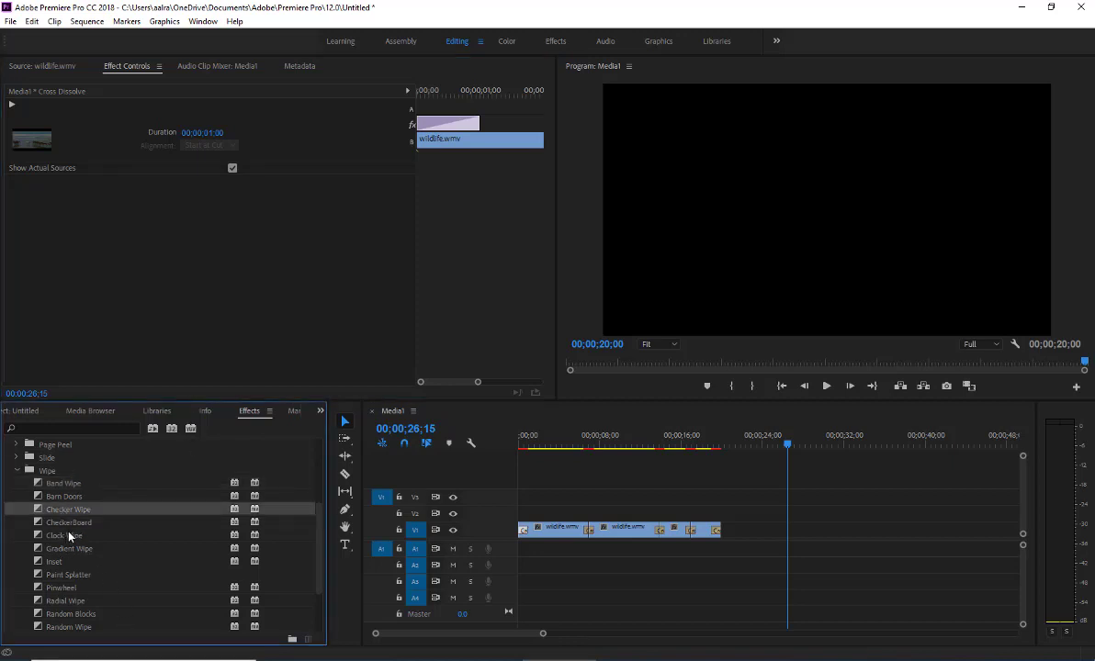
pyautogui.rightClick(69, 536)
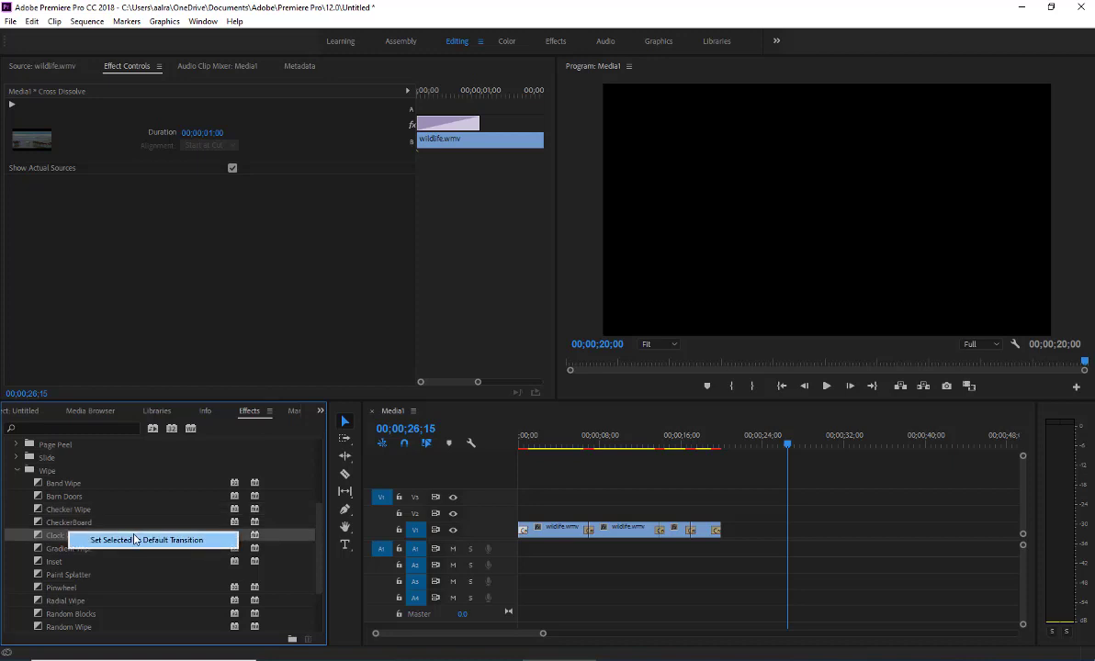
pyautogui.click(134, 540)
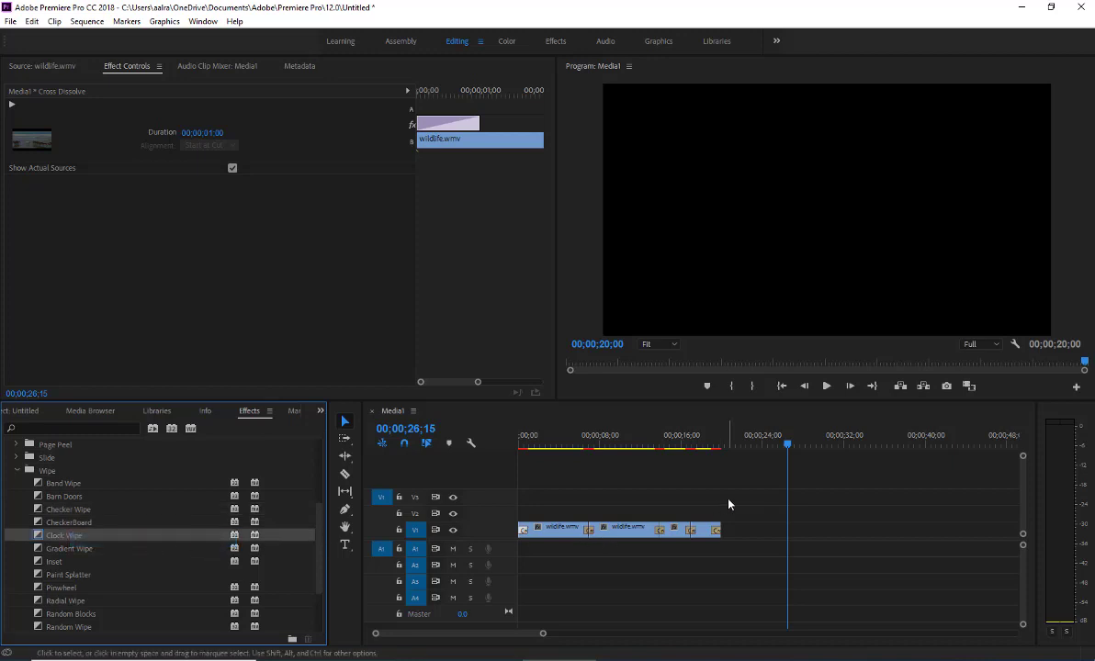
# - Remove the existing transitions, select all four clips on V1, and apply the default Clock Wipe transitions to the selection
pyautogui.click(730, 525)
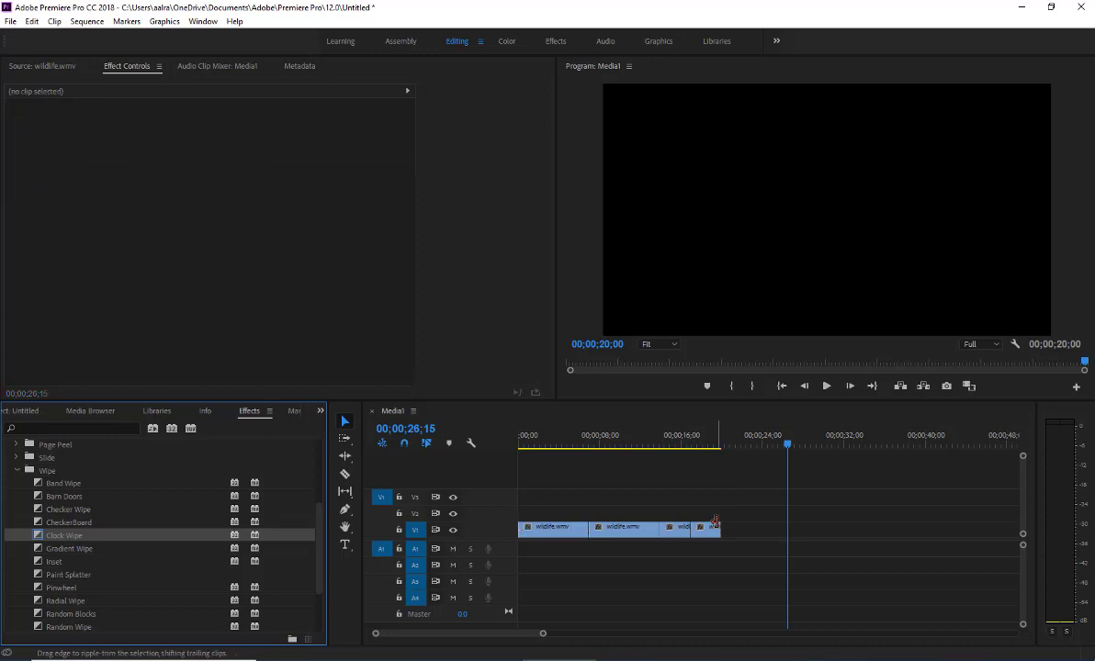
pyautogui.moveTo(746, 496); pyautogui.dragTo(532, 584)
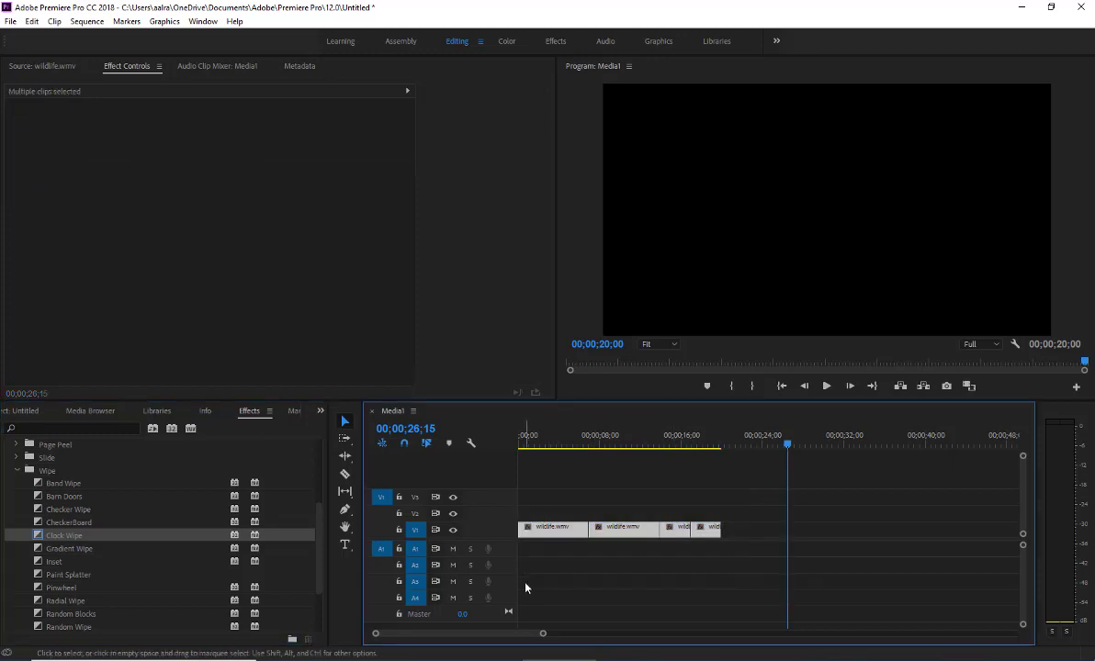
pyautogui.click(82, 24)
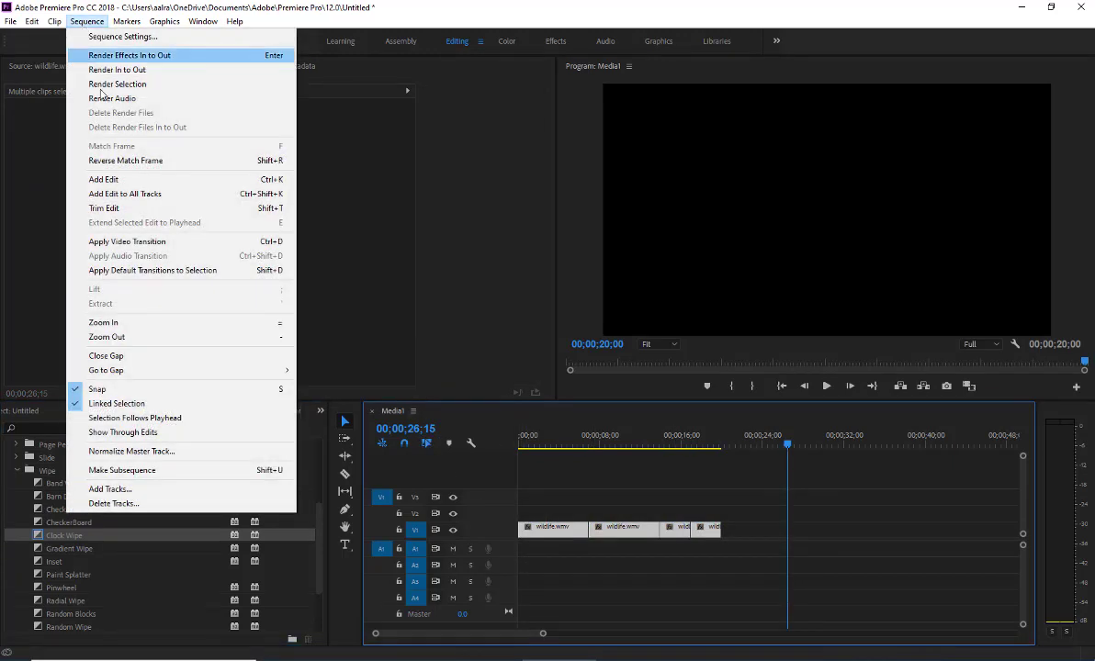
pyautogui.click(155, 272)
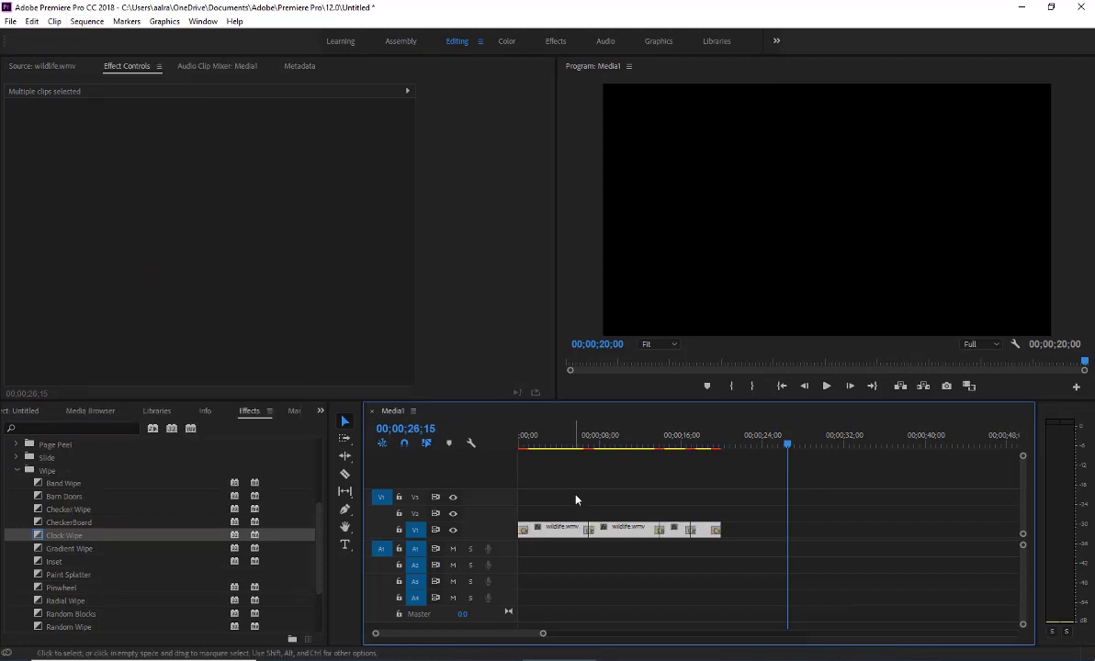
# - Preview the Clock Wipe at 00;00;14;00 and check the Apply Video Transition command, leaving all clips deselected
pyautogui.moveTo(784, 448); pyautogui.dragTo(662, 454)
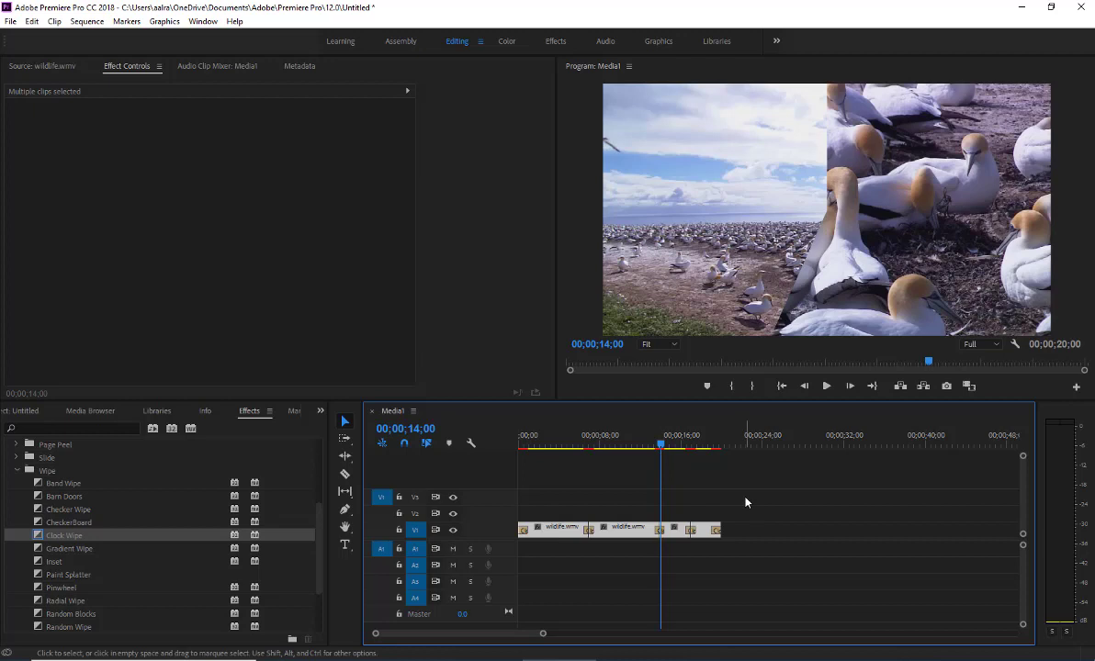
pyautogui.click(86, 21)
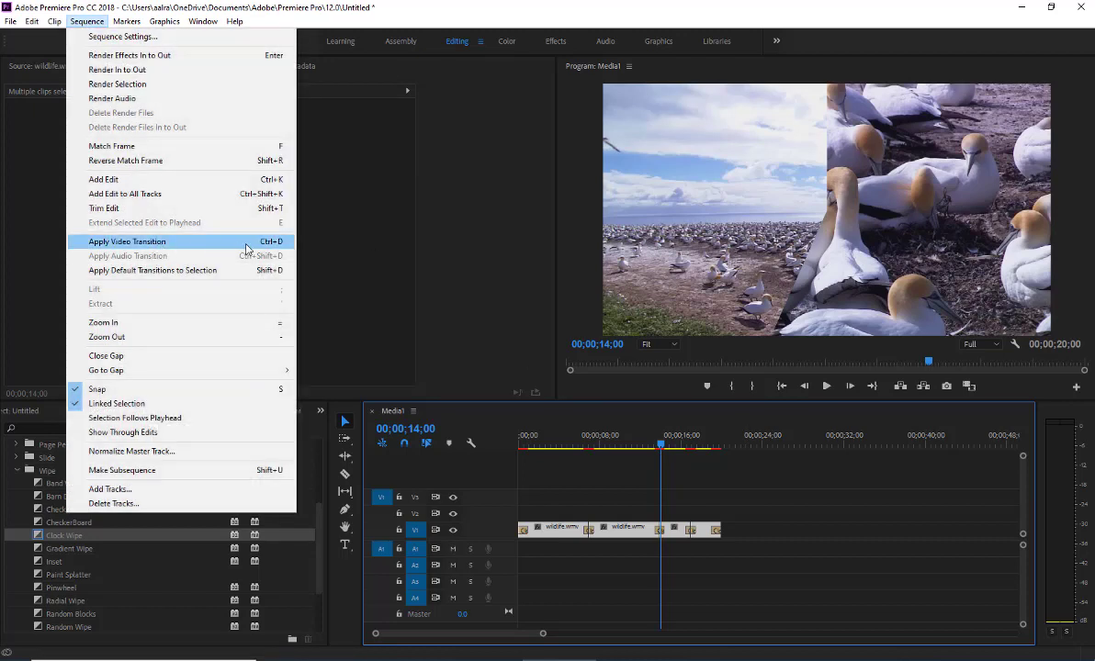
pyautogui.click(746, 503)
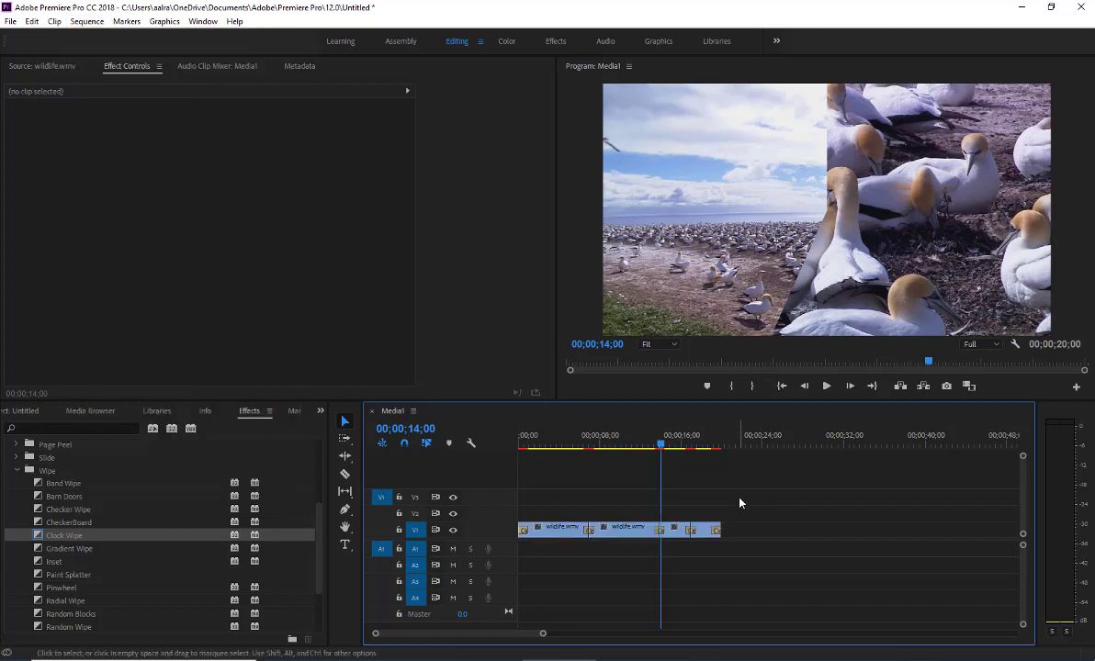
# - Replace the last-applied transitions with the default video transition on only the first two V1 clips and save the project
pyautogui.hotkey('ctrl', 'z')
pyautogui.moveTo(599, 507); pyautogui.dragTo(563, 559)
pyautogui.hotkey('ctrl', 'd')
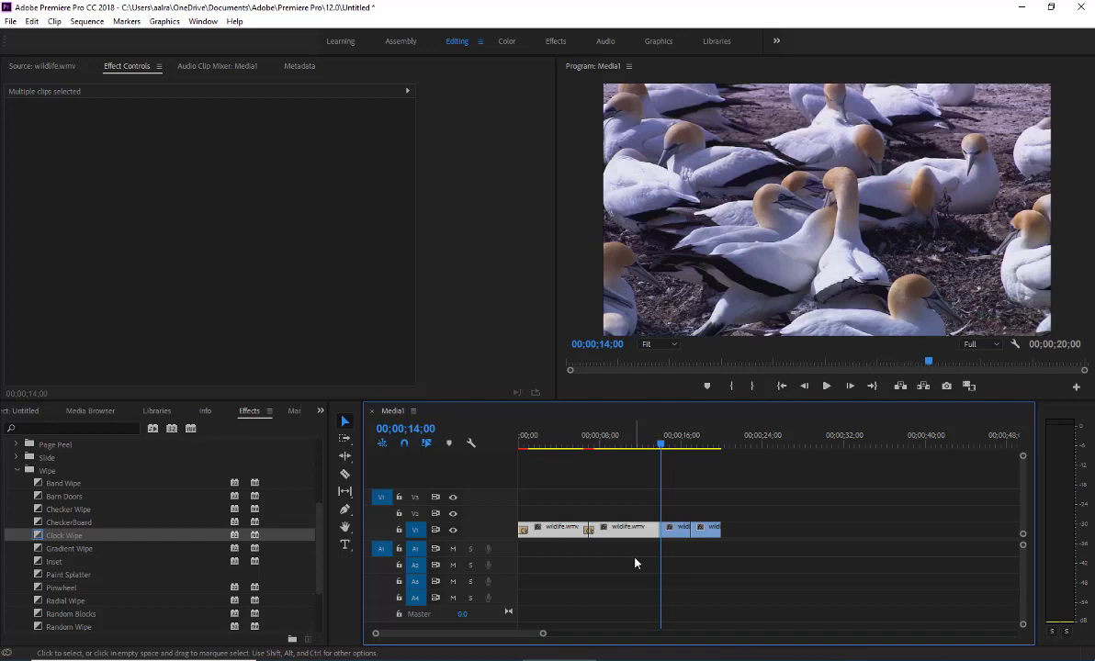
pyautogui.hotkey('ctrl', 's')
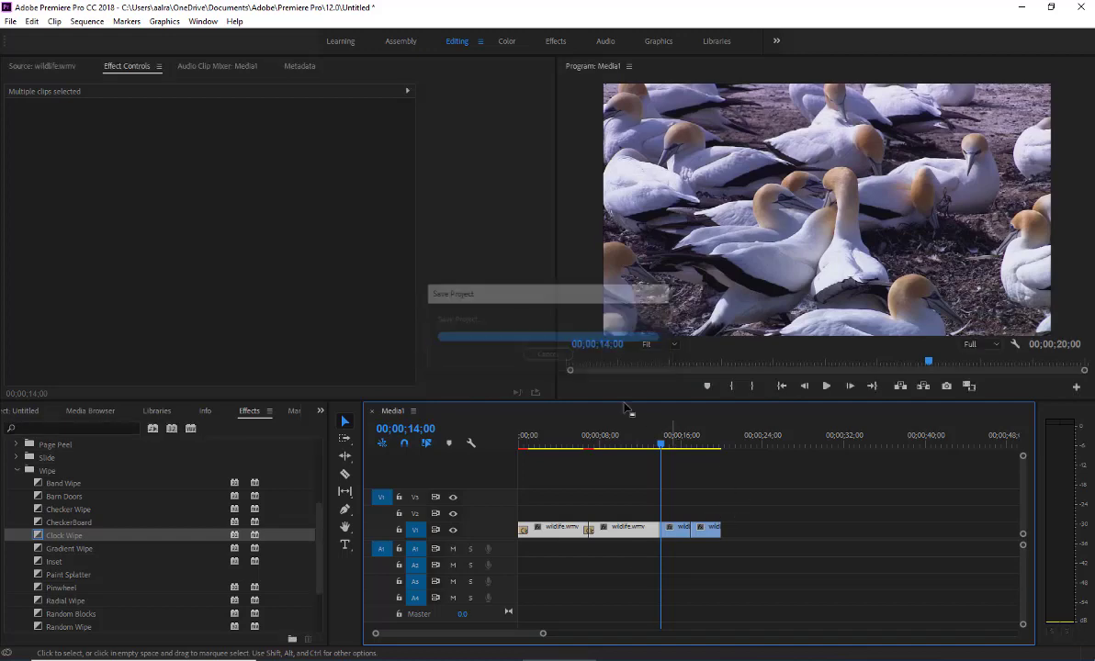
# - Clear the timeline and place two overlapping wildlife.wmv clips with audio at the start of V1 and A1
pyautogui.click(26, 66)
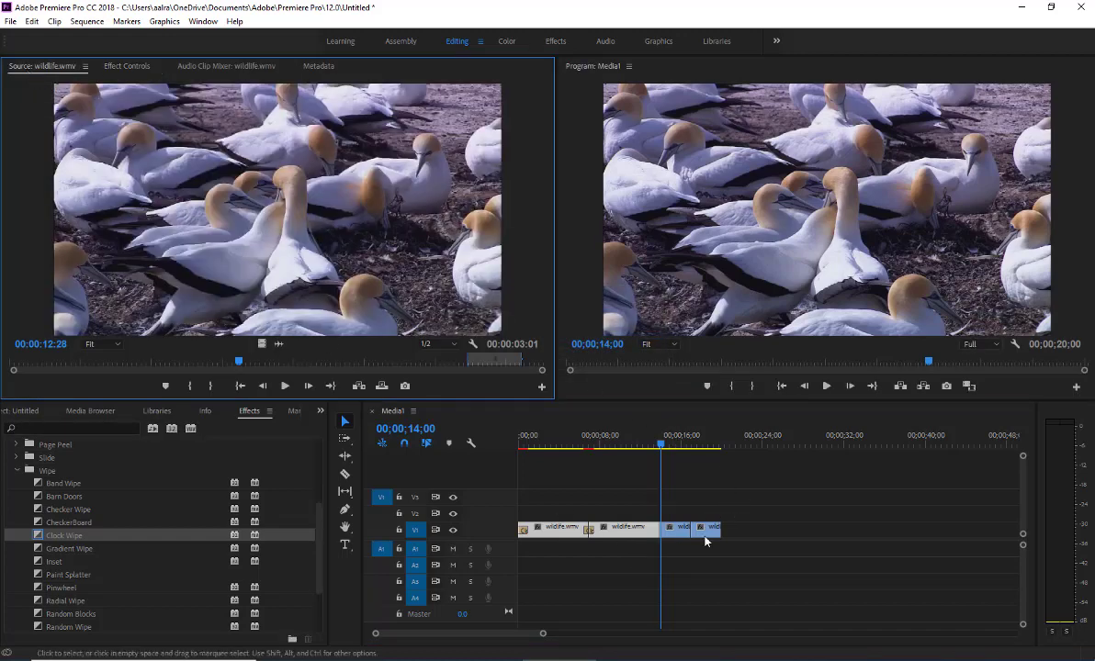
pyautogui.moveTo(734, 504); pyautogui.dragTo(544, 555)
pyautogui.press('Delete')
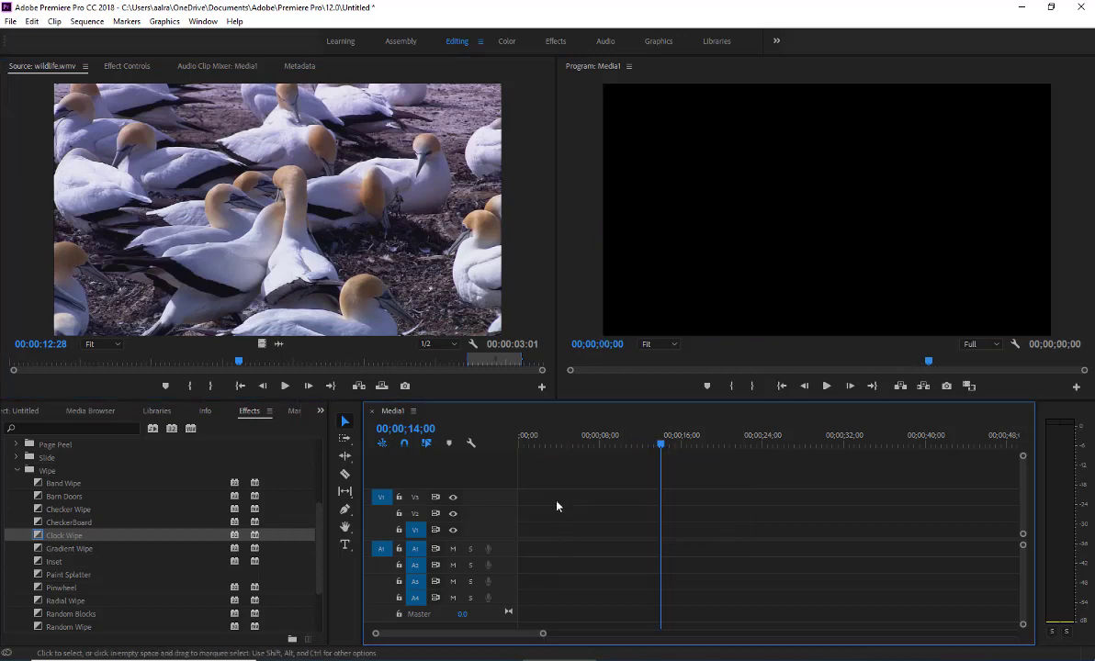
pyautogui.moveTo(269, 318); pyautogui.dragTo(528, 532)
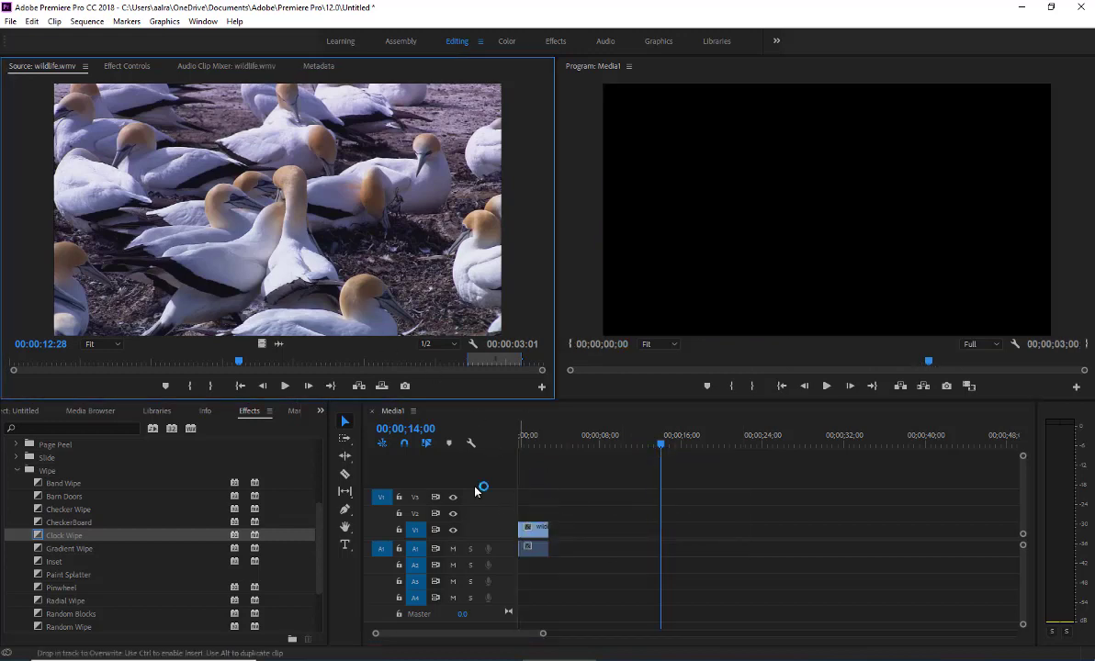
pyautogui.moveTo(393, 333); pyautogui.dragTo(536, 531)
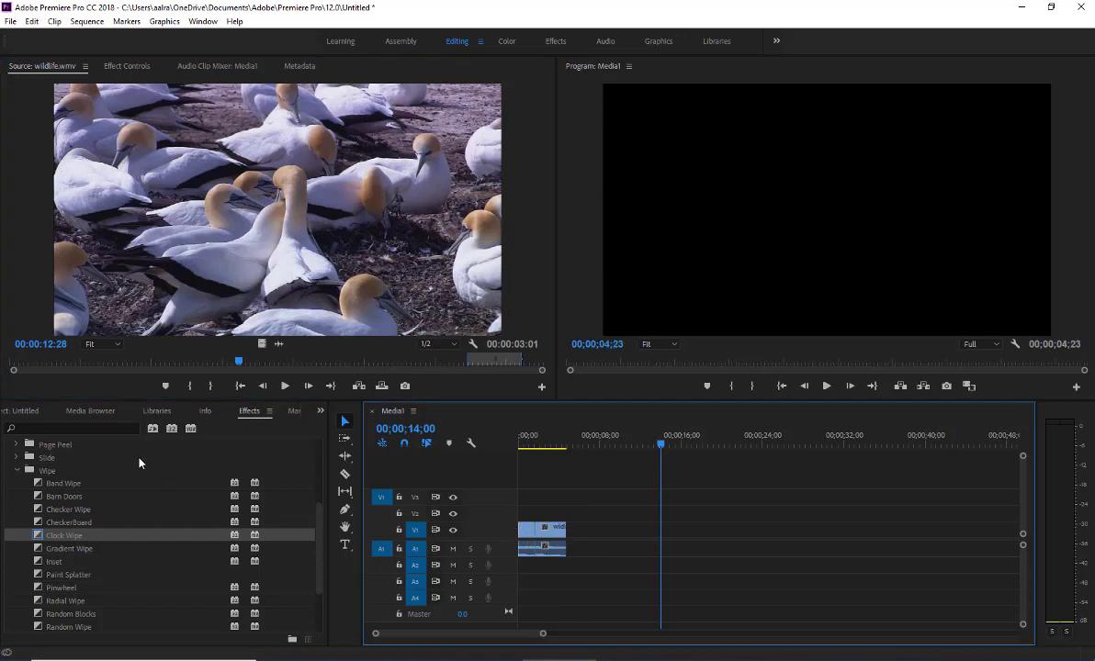
# - Apply the Constant Power audio crossfade to the cut between the two clips on A1
pyautogui.click(20, 471)
pyautogui.click(11, 511)
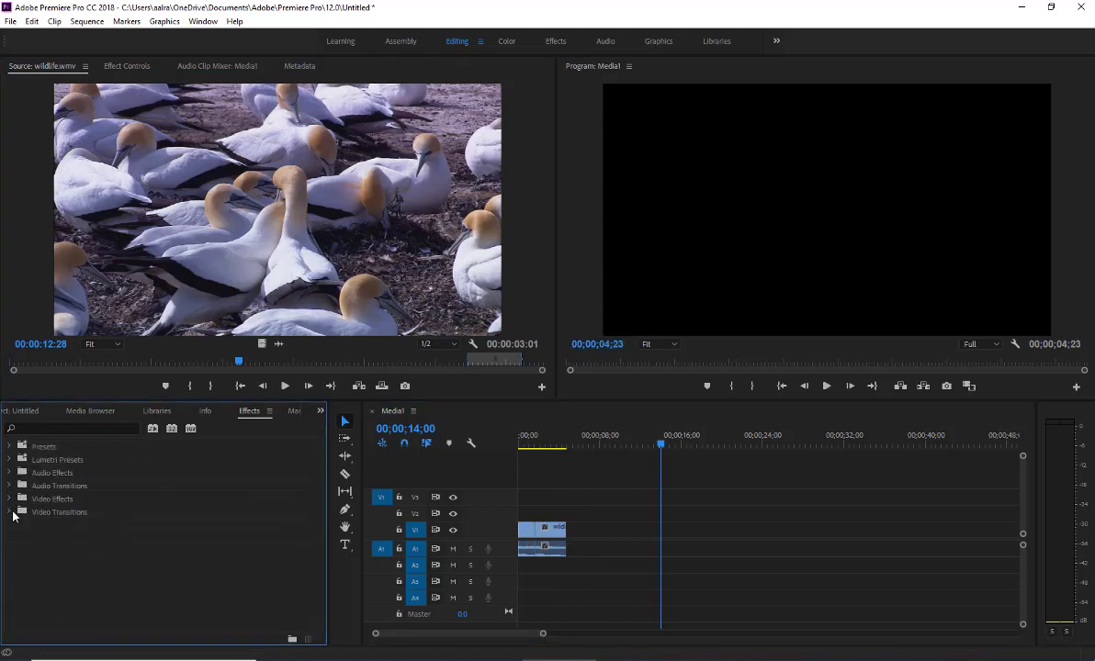
pyautogui.click(10, 485)
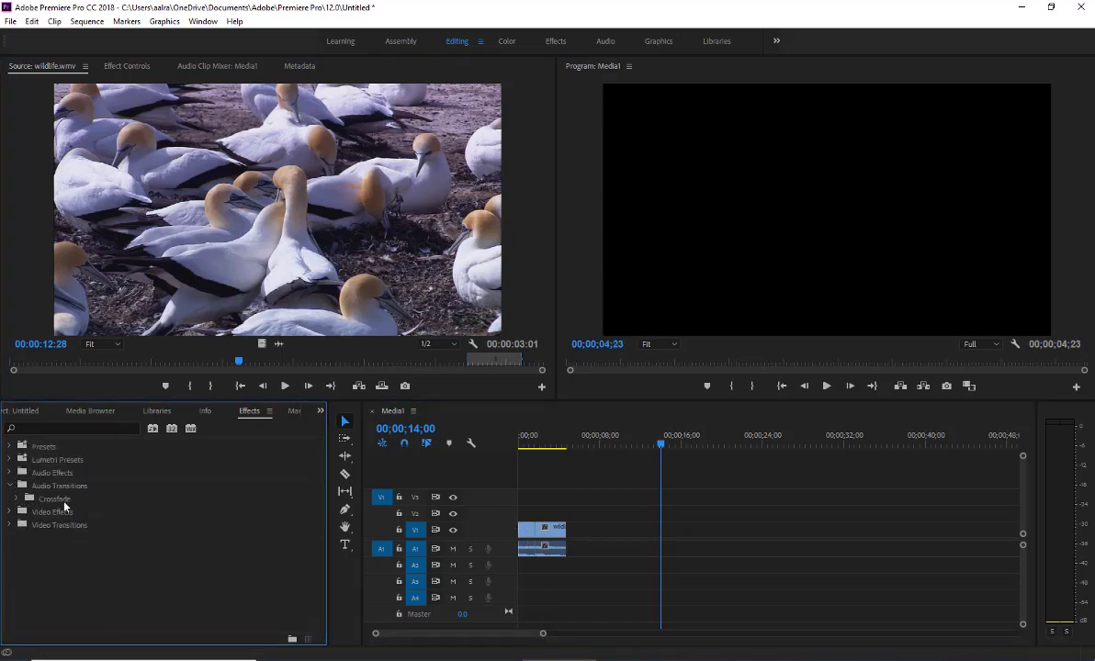
pyautogui.click(18, 500)
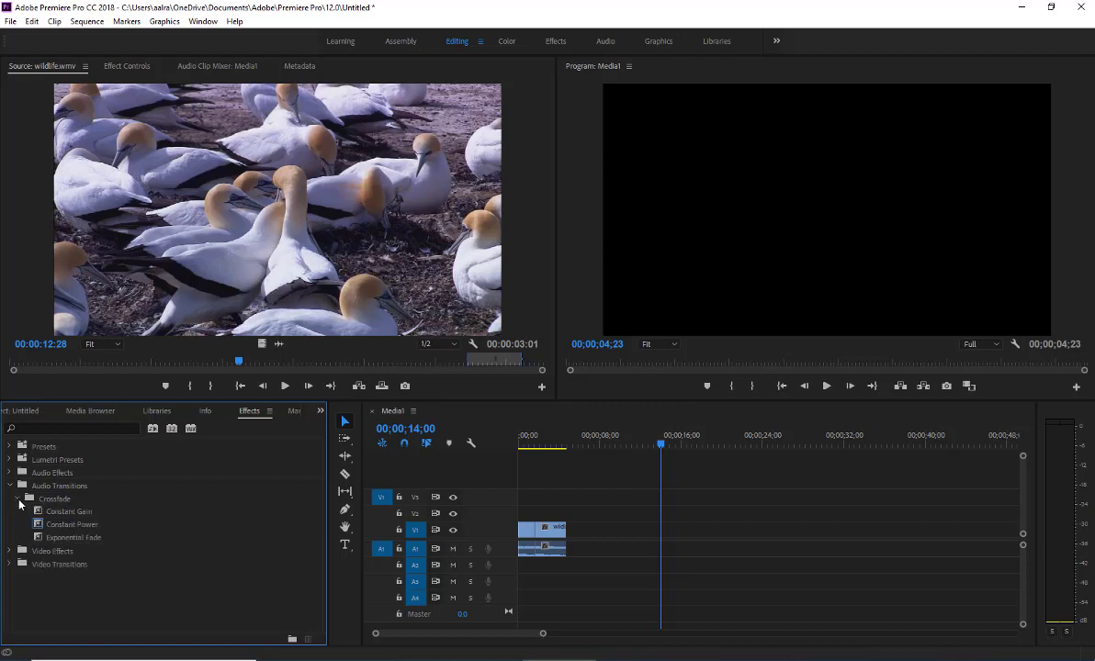
pyautogui.click(69, 511)
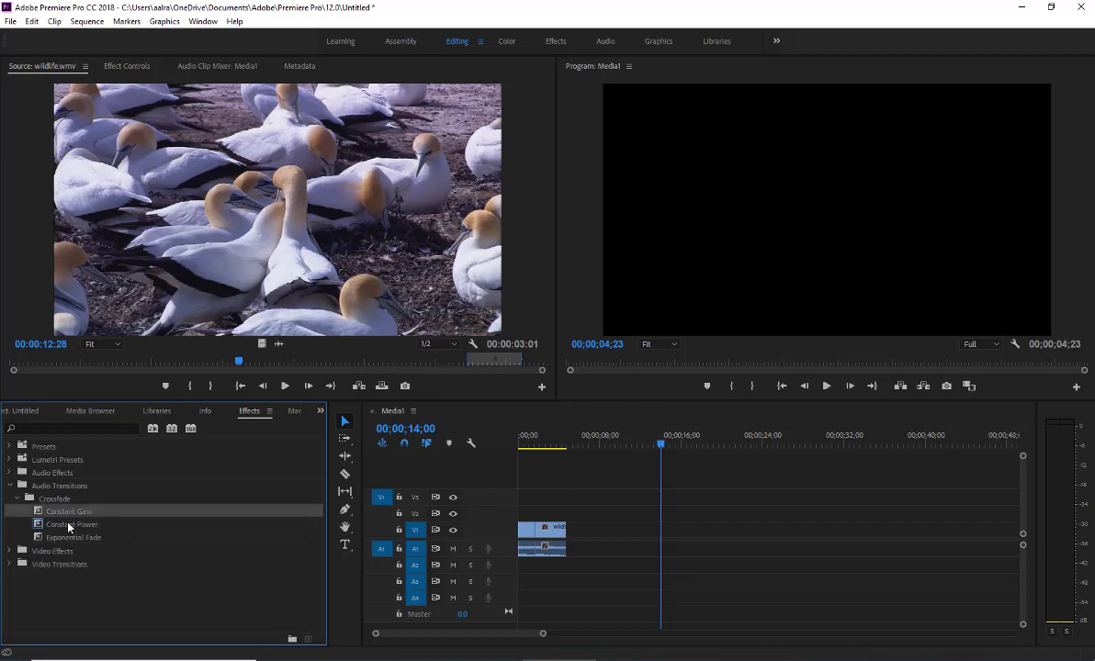
pyautogui.click(72, 525)
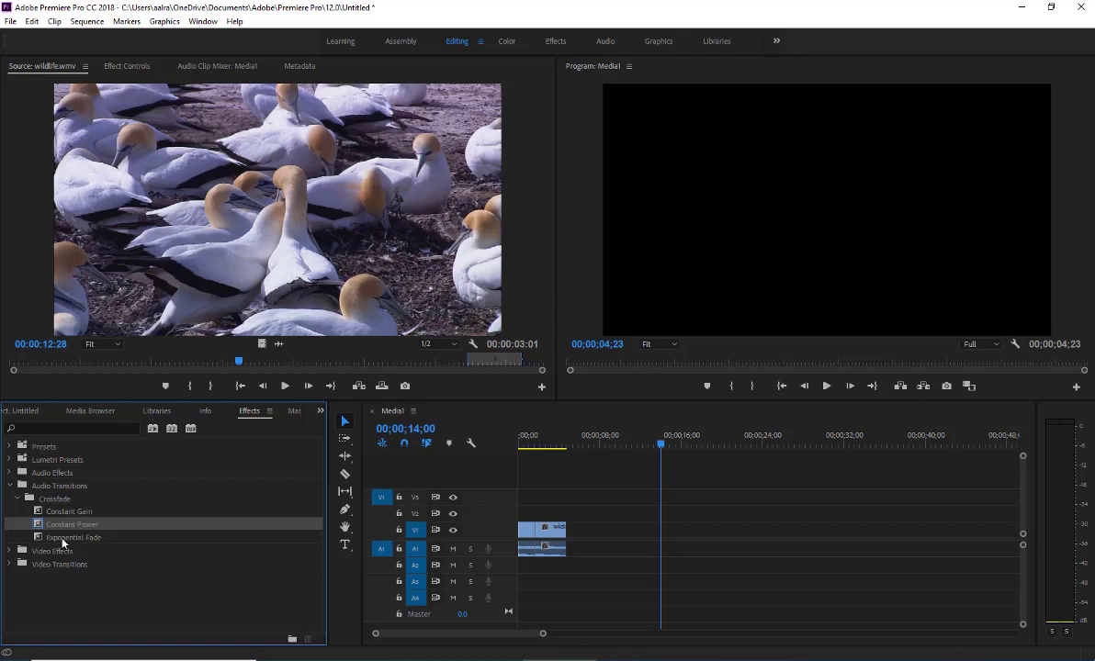
pyautogui.click(63, 541)
pyautogui.click(70, 526)
pyautogui.moveTo(78, 526); pyautogui.dragTo(530, 551)
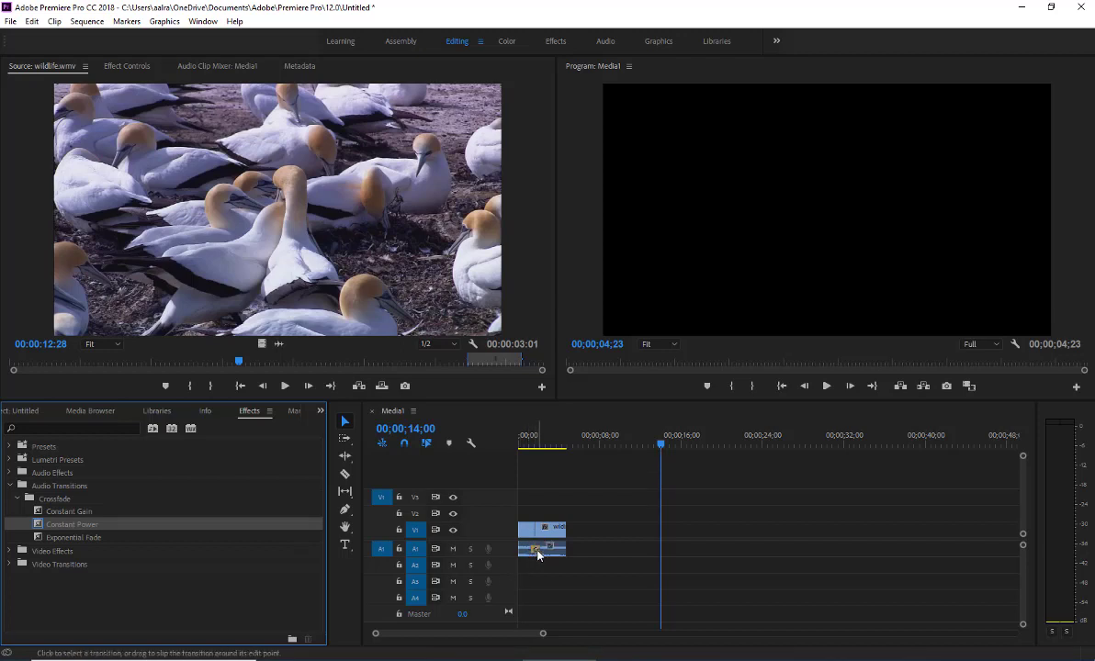
pyautogui.press('\\')
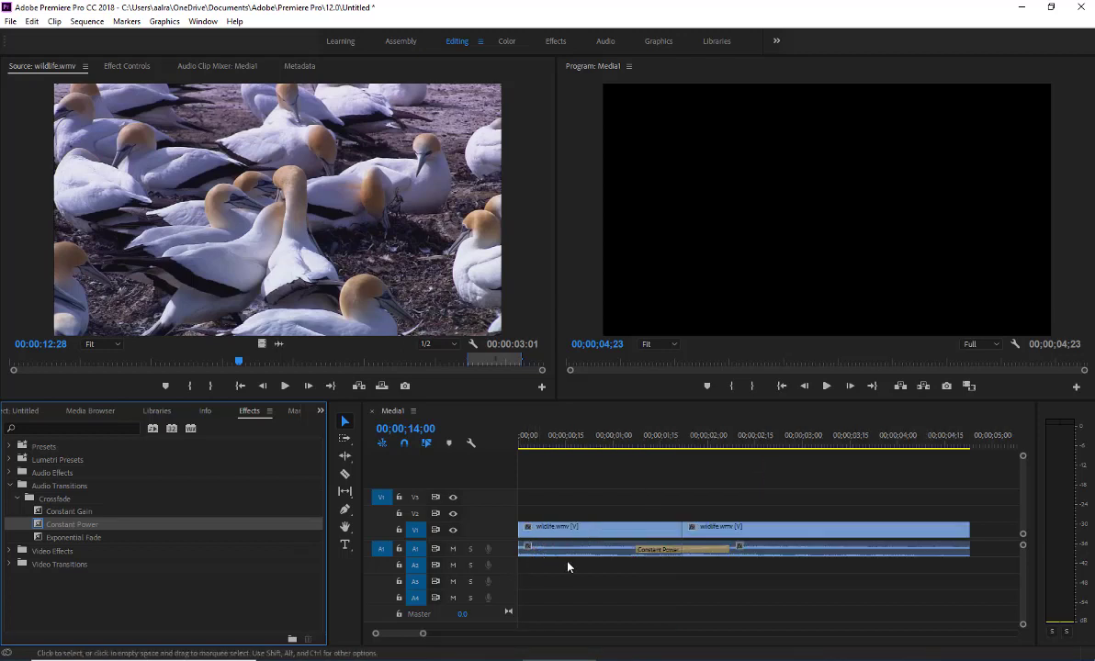
pyautogui.click(618, 551)
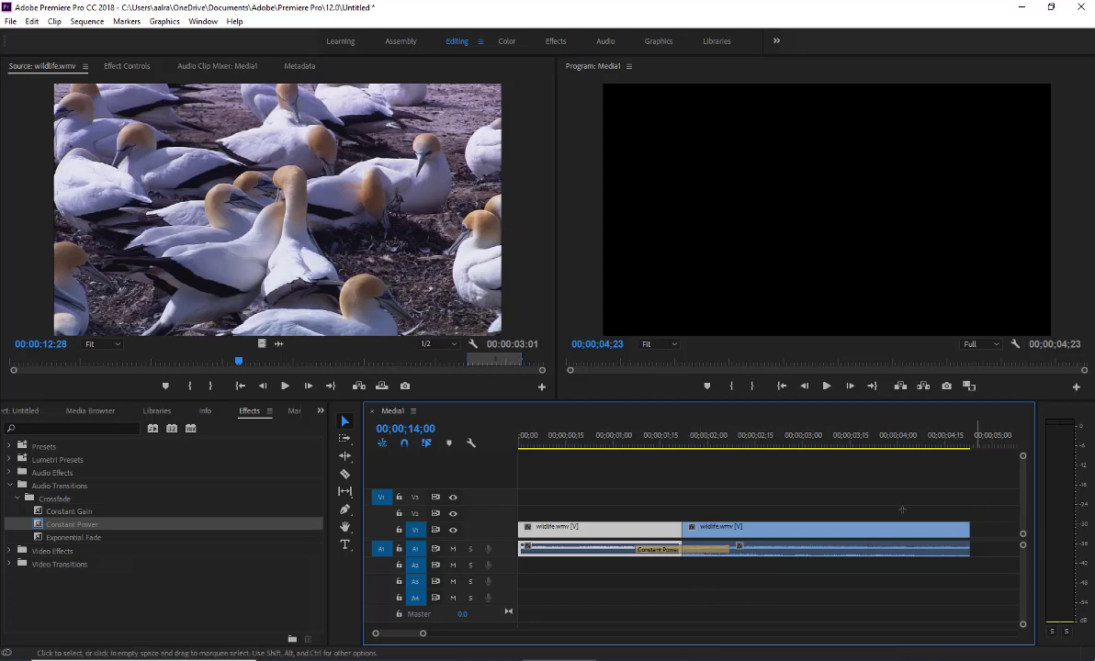
# - Replace the timeline clips with a video-only wildlife.wmv clip at the start of V1, extending its source range to 00:00:04:06
pyautogui.moveTo(973, 504)
pyautogui.mouseDown()
pyautogui.moveTo(551, 569)
pyautogui.moveTo(553, 579)
pyautogui.mouseUp()
pyautogui.press('Delete')
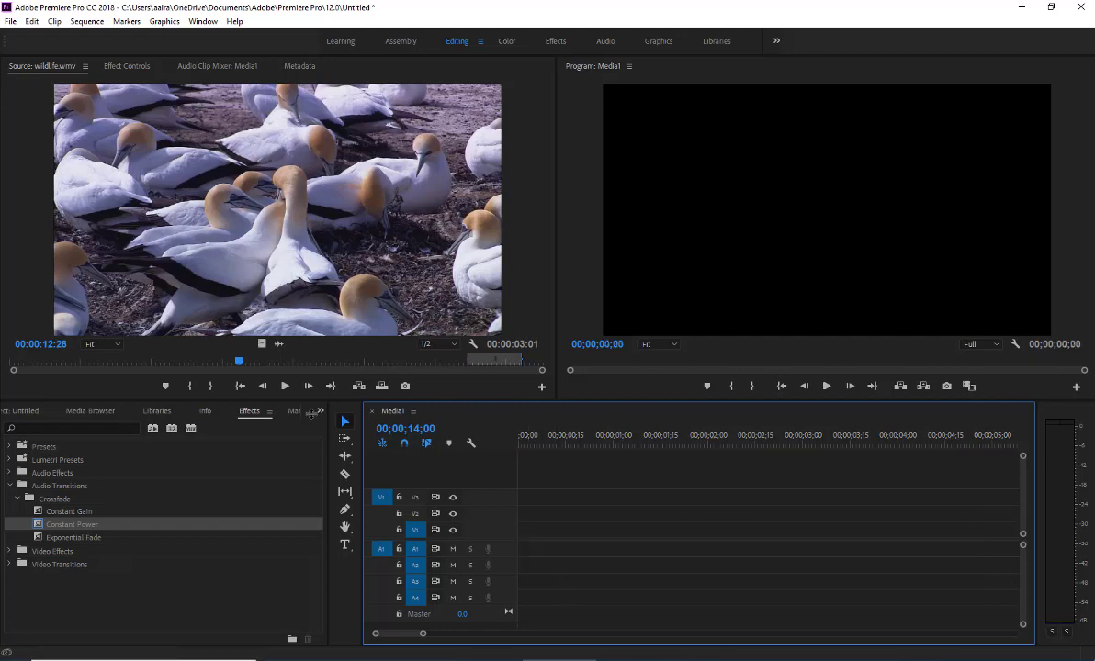
pyautogui.moveTo(523, 359); pyautogui.dragTo(614, 359)
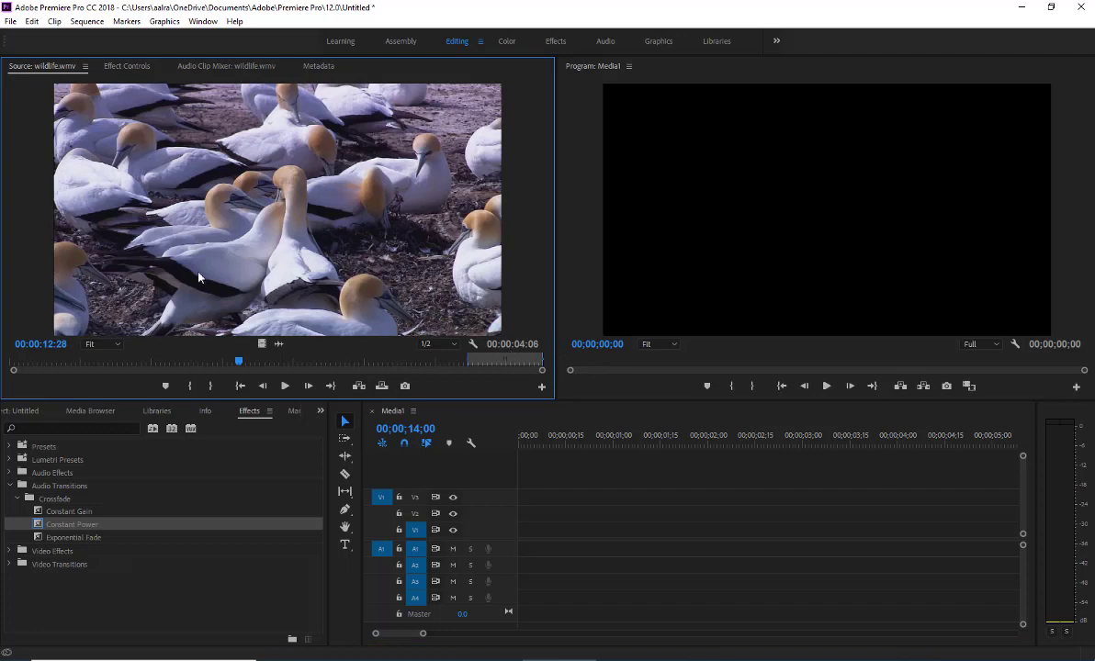
pyautogui.moveTo(151, 243); pyautogui.dragTo(256, 185)
pyautogui.moveTo(262, 344); pyautogui.dragTo(558, 536)
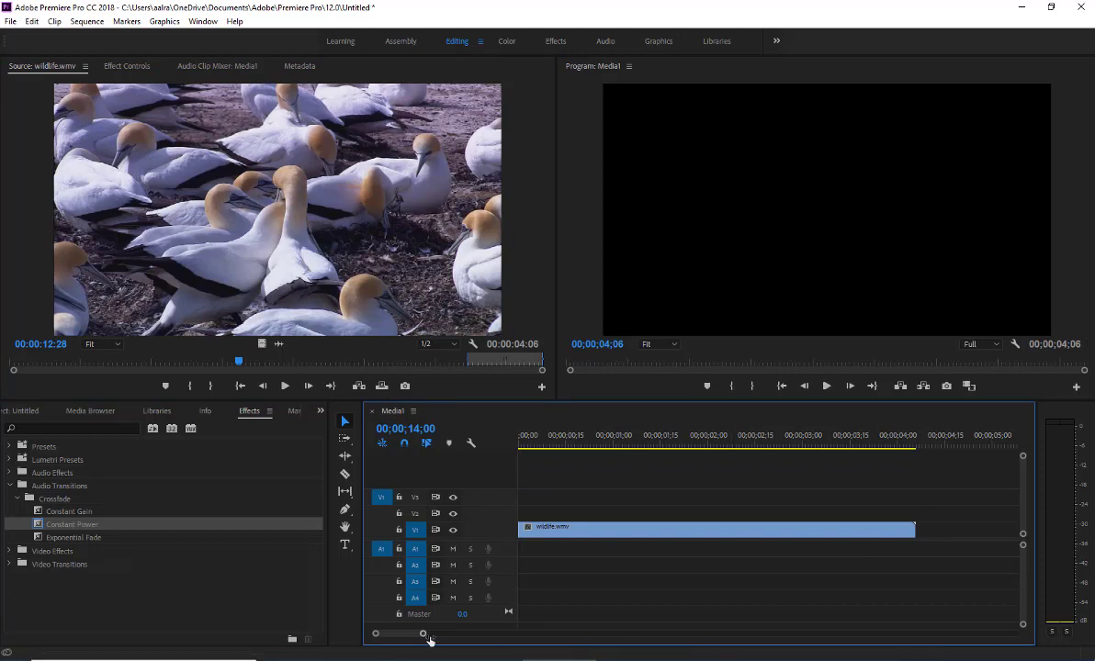
# - Move the source range to the beginning of wildlife.wmv and add it video-only after the first clip on V1
pyautogui.moveTo(424, 635); pyautogui.dragTo(515, 632)
pyautogui.moveTo(505, 361); pyautogui.dragTo(24, 359)
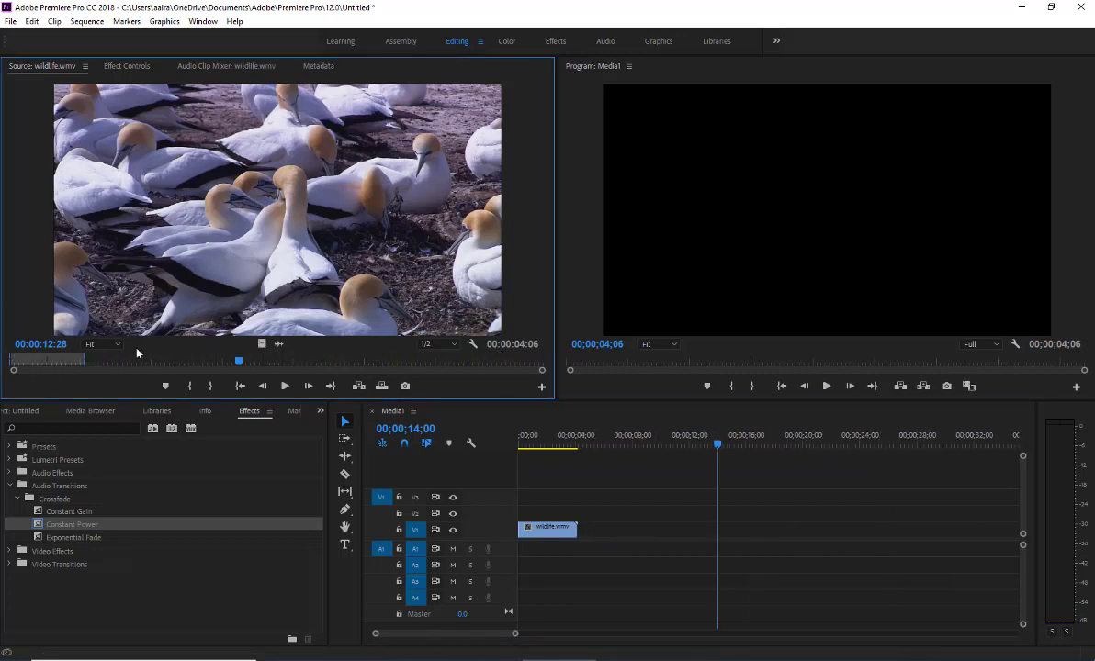
pyautogui.moveTo(262, 342); pyautogui.dragTo(597, 531)
# - Search the effects for "wipe", apply the Wipe transition to the cut between the two V1 clips, and preview it at 00;00;04;00
pyautogui.click(11, 485)
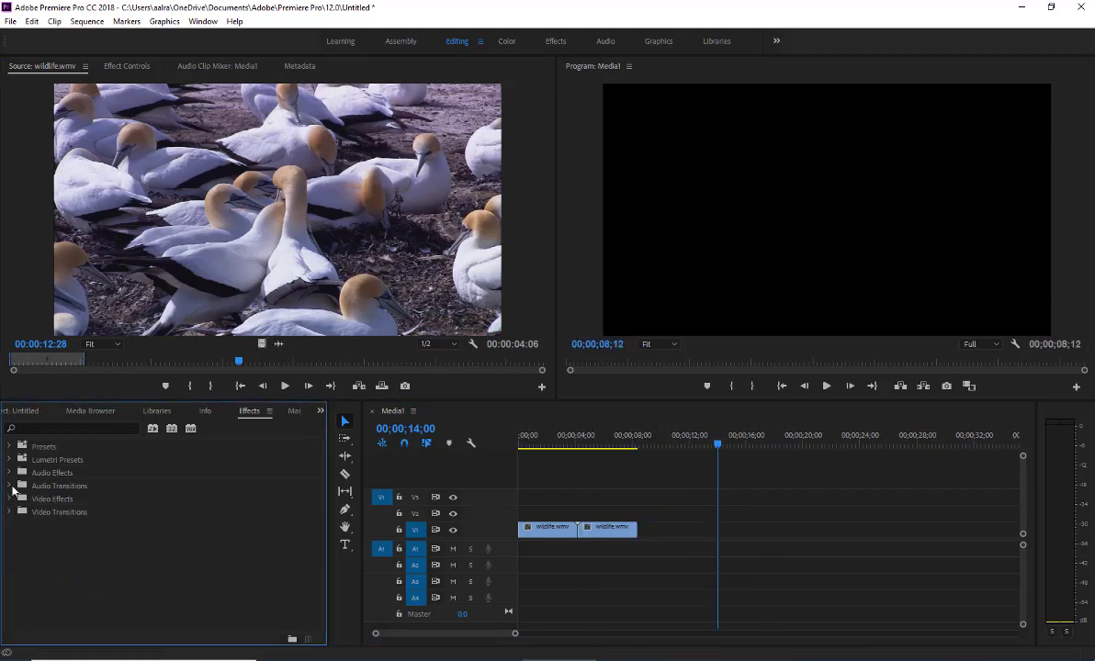
pyautogui.click(50, 427)
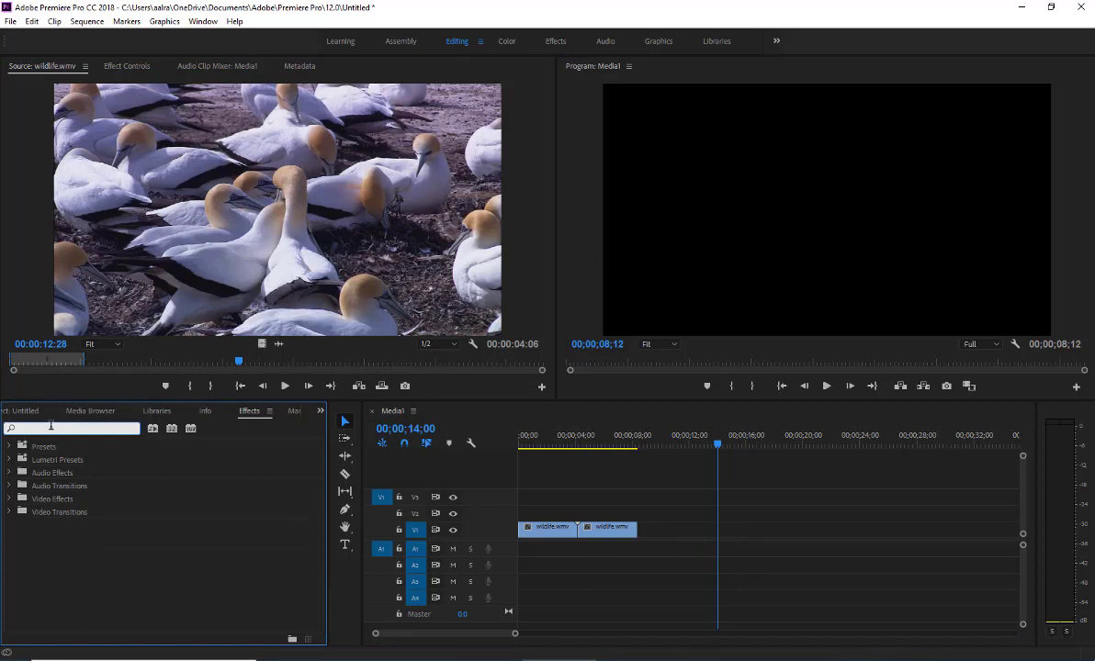
pyautogui.write('wipe')
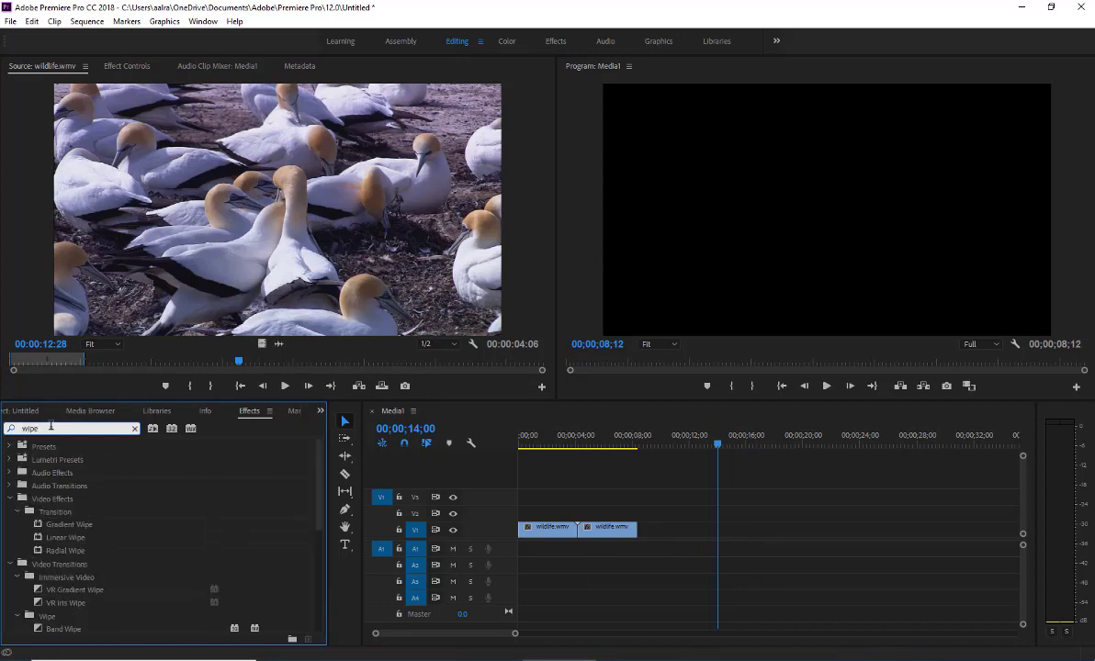
pyautogui.click(60, 539)
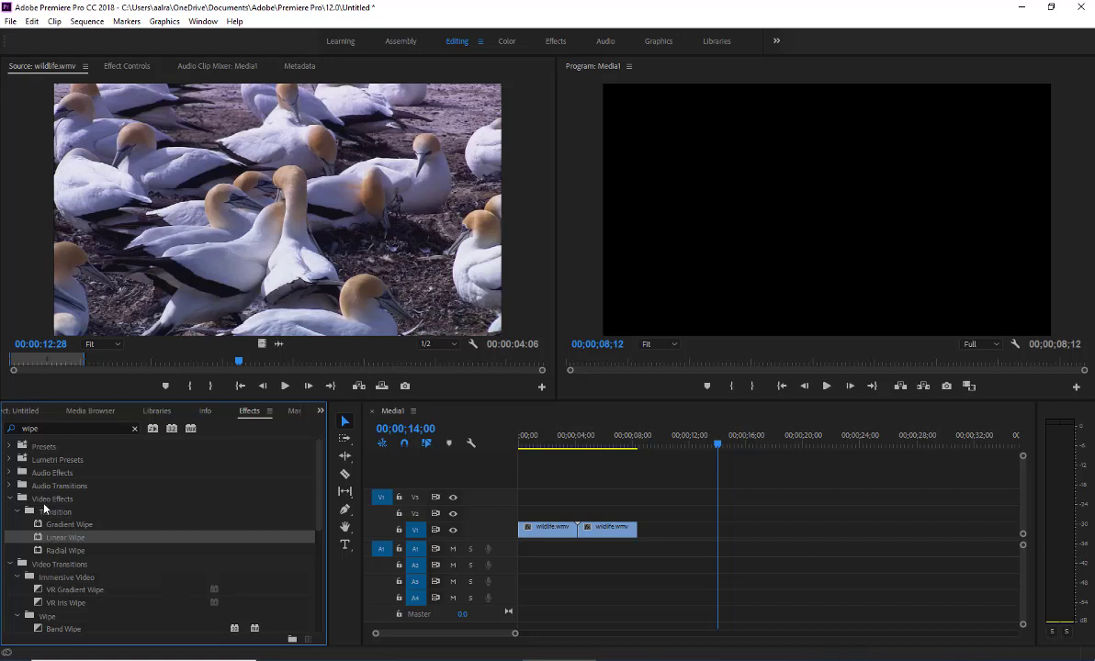
pyautogui.click(10, 499)
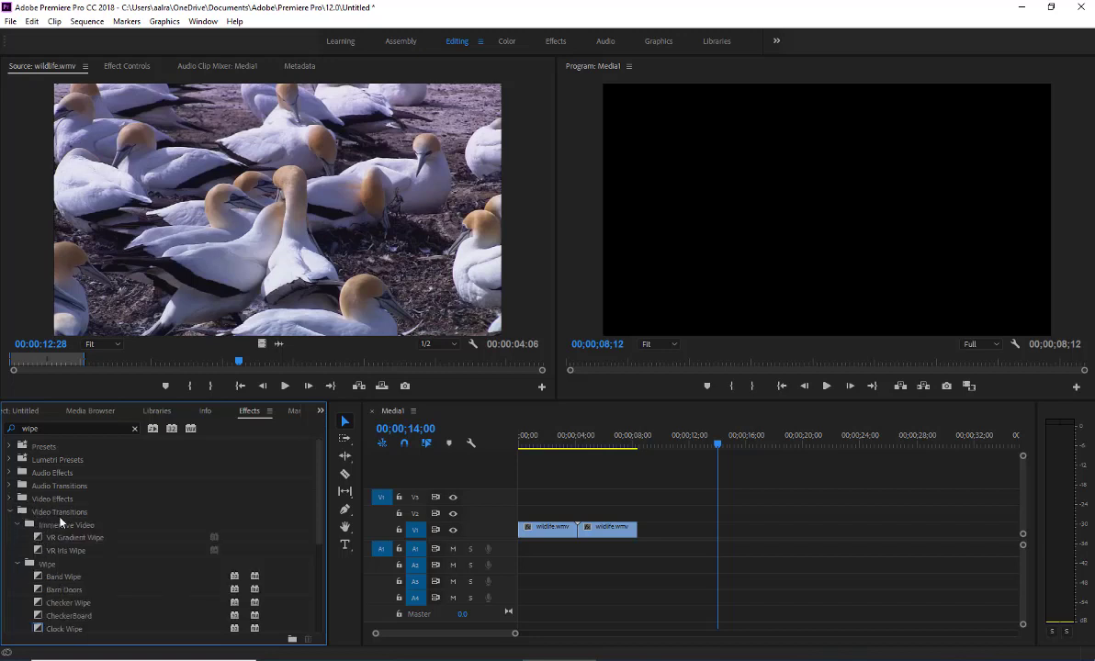
pyautogui.scroll(-2, 64, 601)
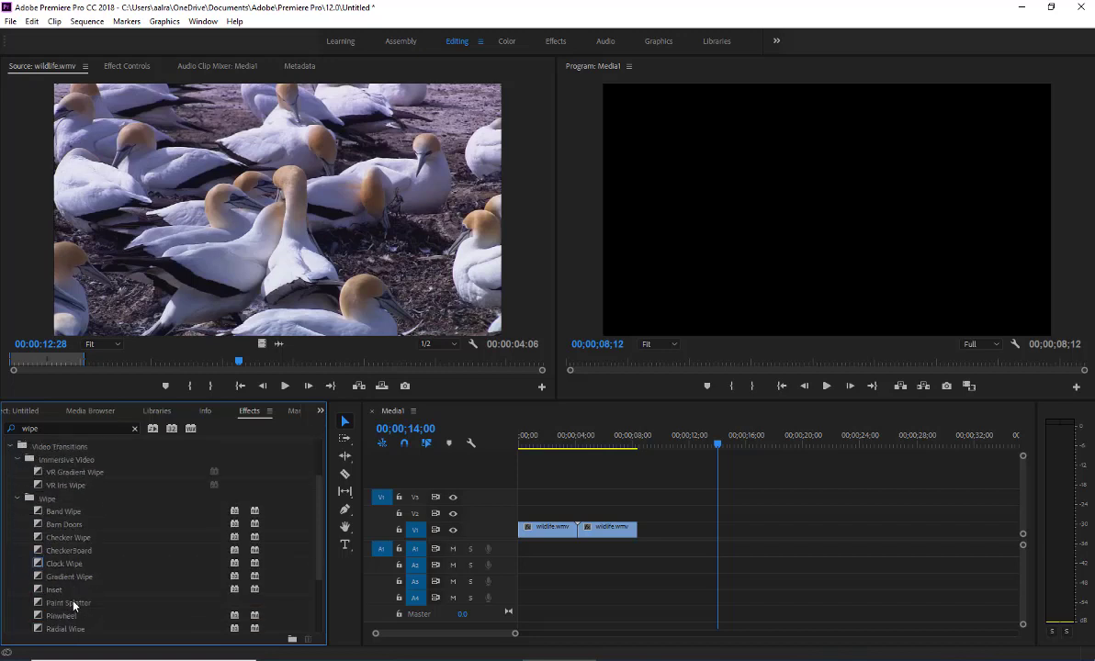
pyautogui.scroll(-3, 74, 607)
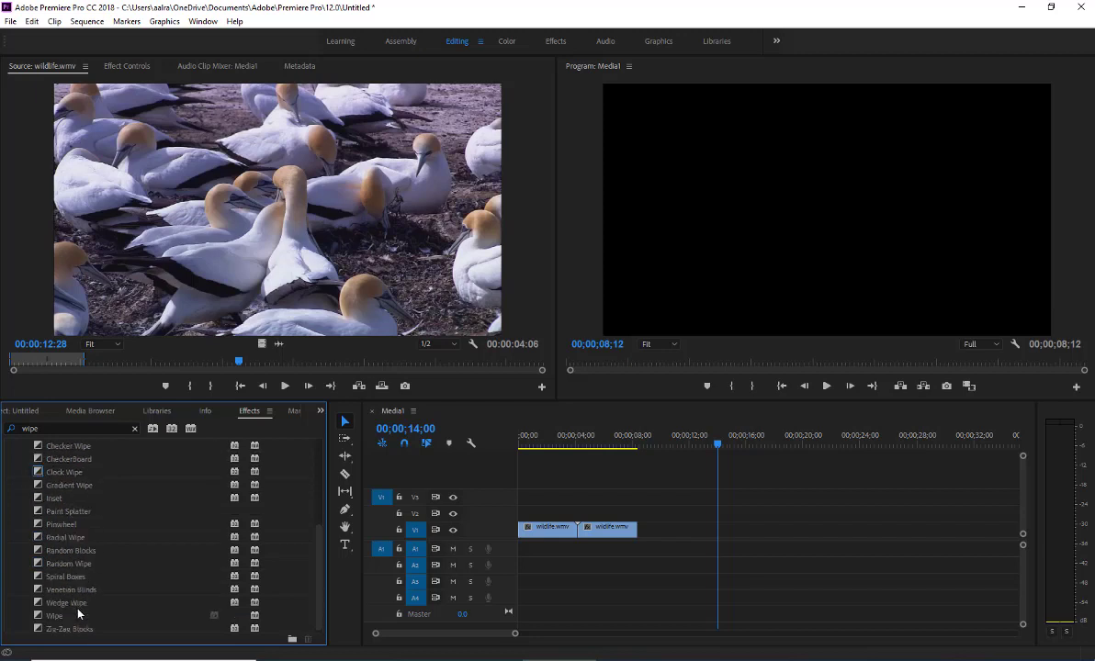
pyautogui.moveTo(79, 613); pyautogui.dragTo(577, 540)
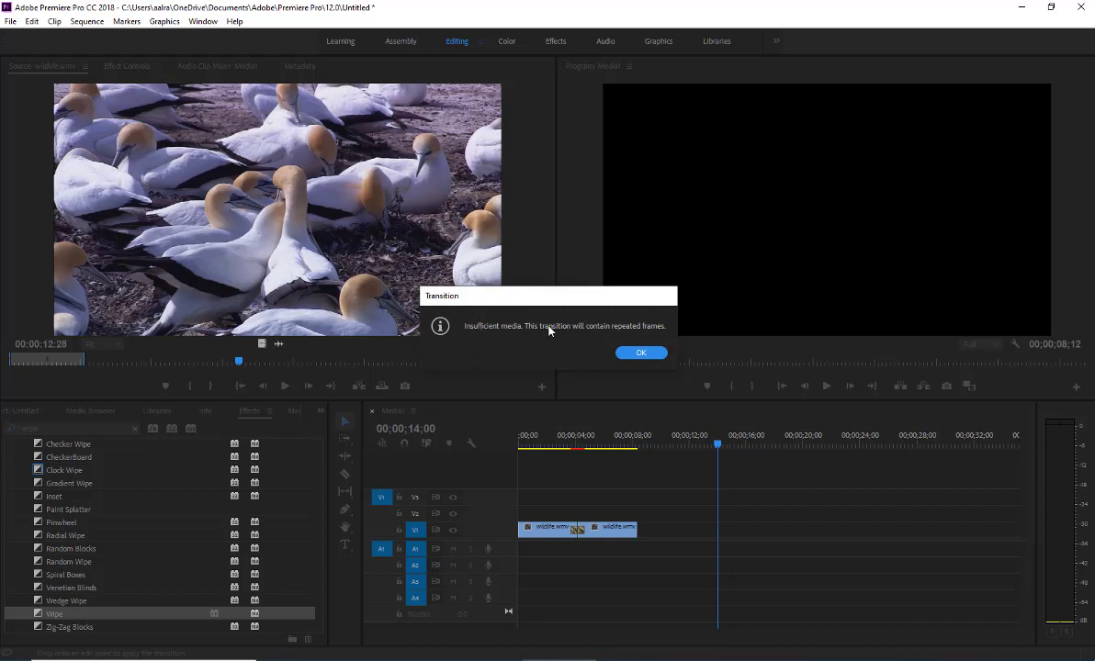
pyautogui.click(651, 358)
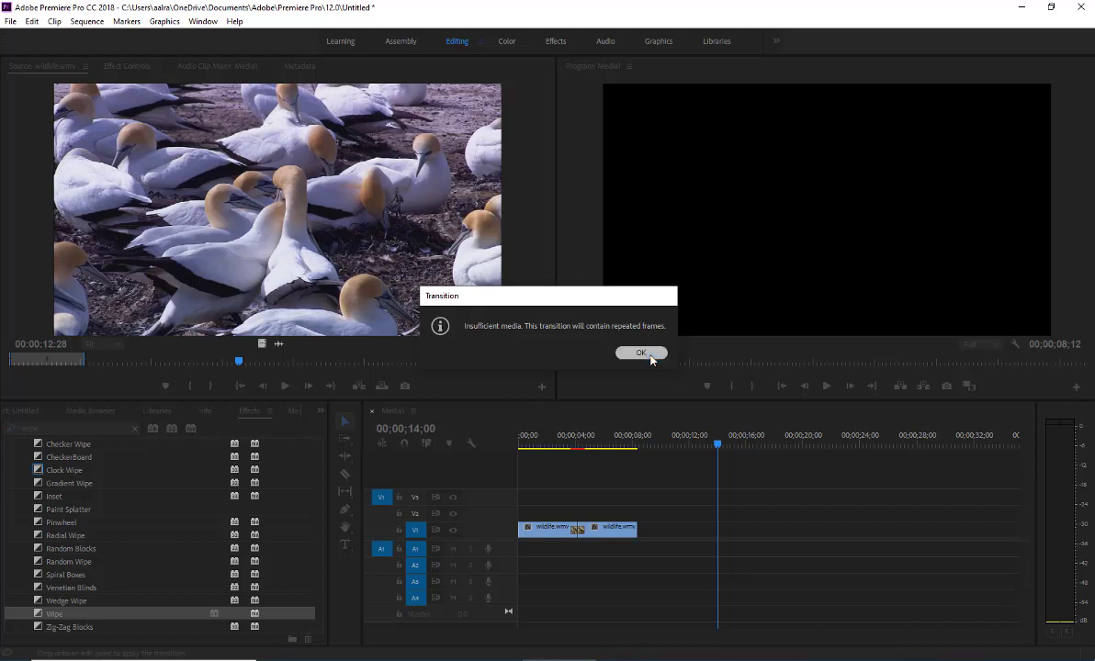
pyautogui.moveTo(723, 447); pyautogui.dragTo(577, 452)
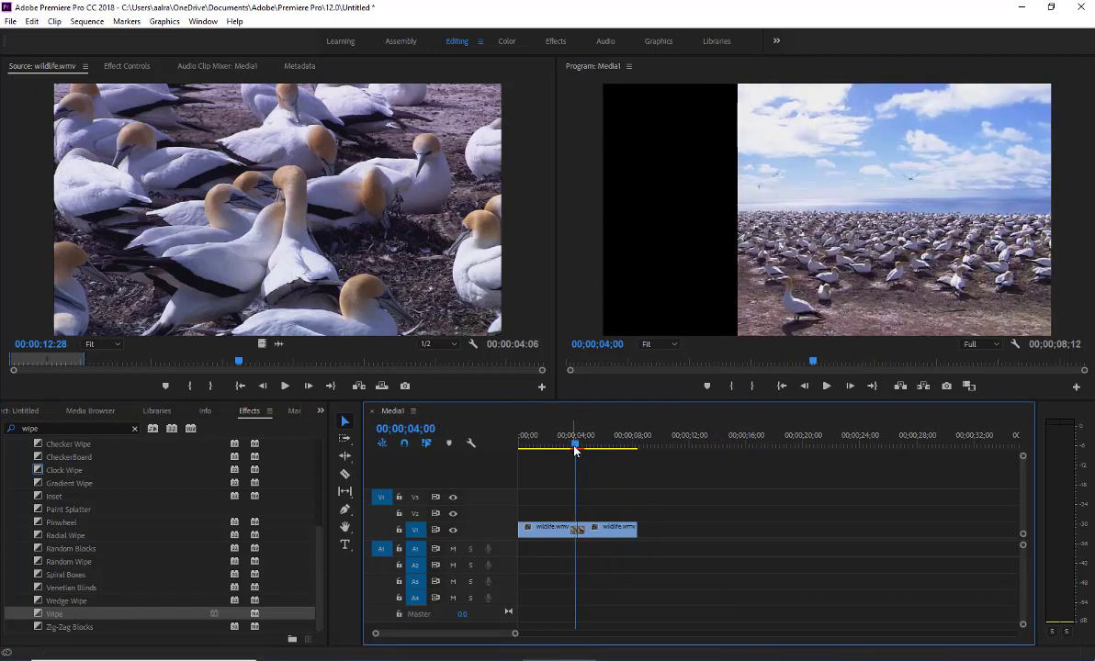
# - Search the effects for "disso" to look through the matching dissolves, and clear the search
pyautogui.scroll(3, 36, 496)
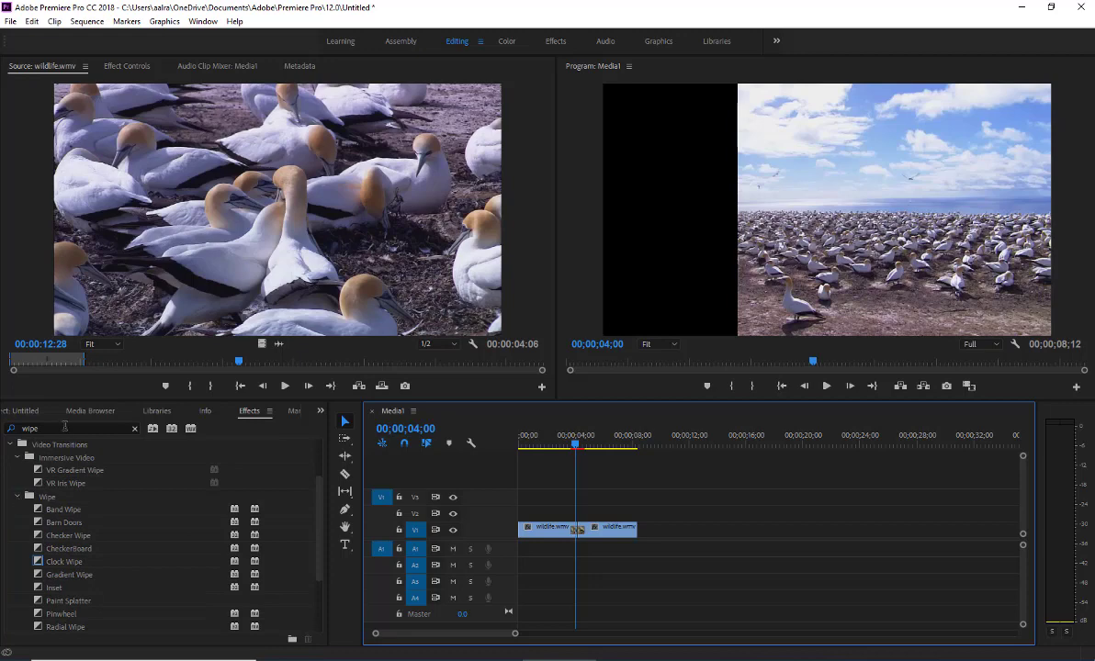
pyautogui.click(5, 429)
pyautogui.write('disso')
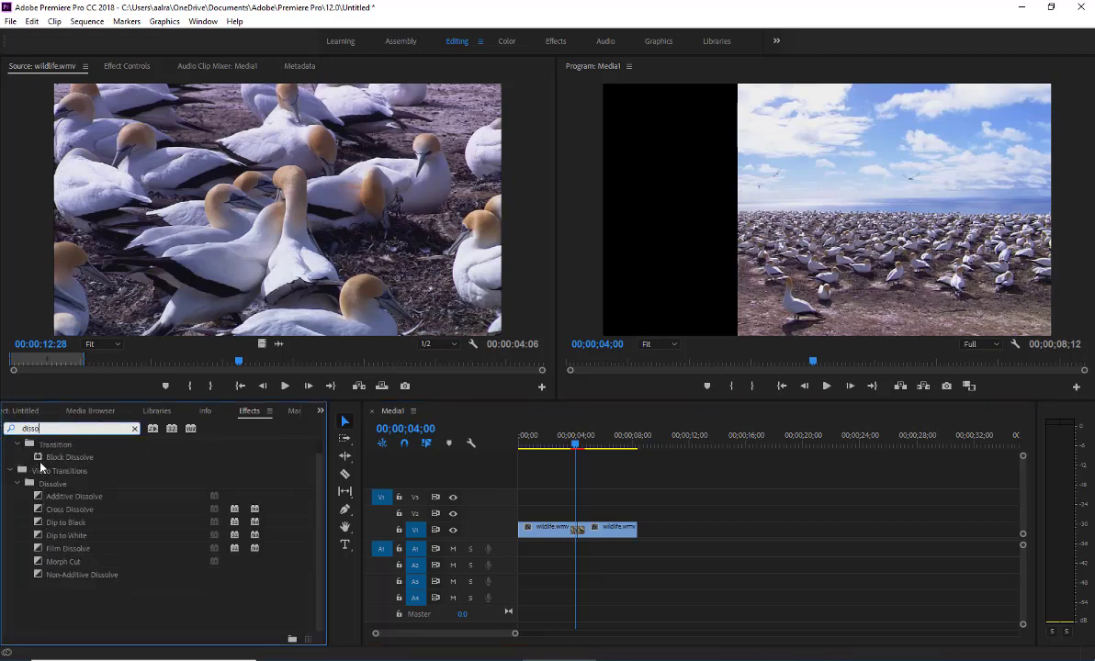
pyautogui.scroll(2, 62, 476)
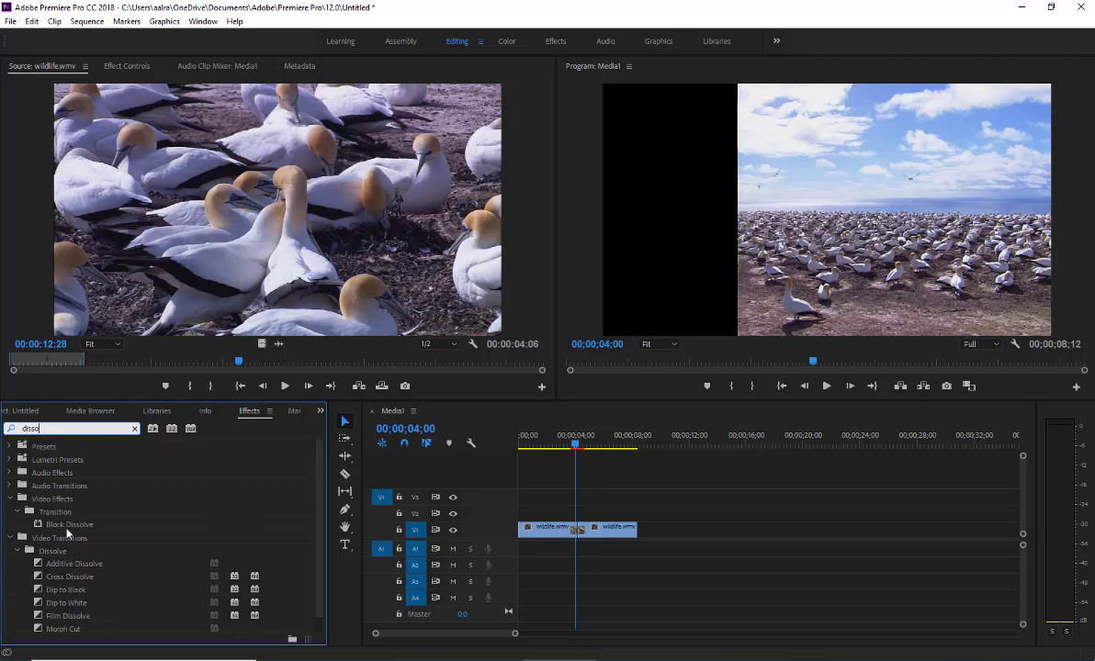
pyautogui.click(20, 514)
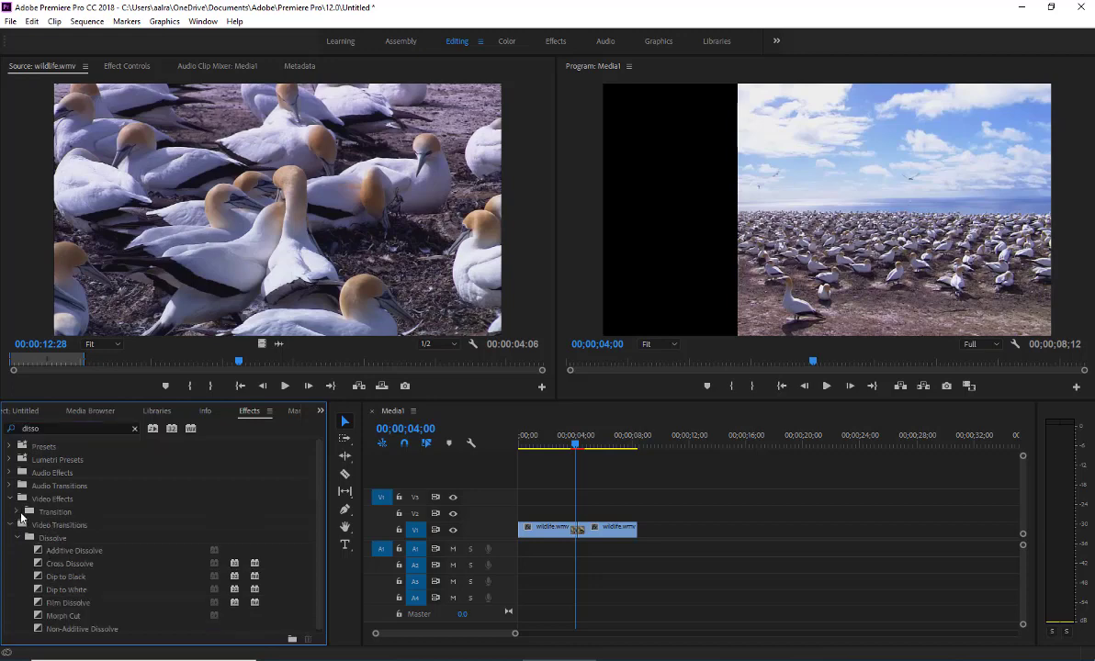
pyautogui.click(135, 431)
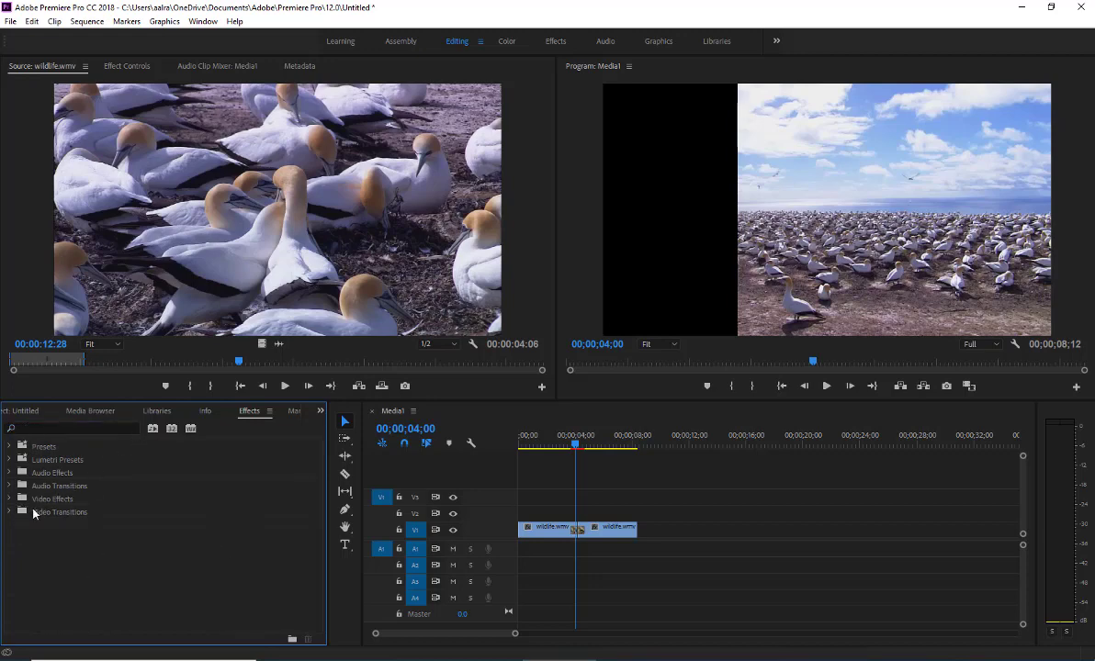
# - Replace the Wipe at the cut between the two V1 clips with the Cross Dissolve transition and preview it at 00;00;04;08
pyautogui.click(11, 512)
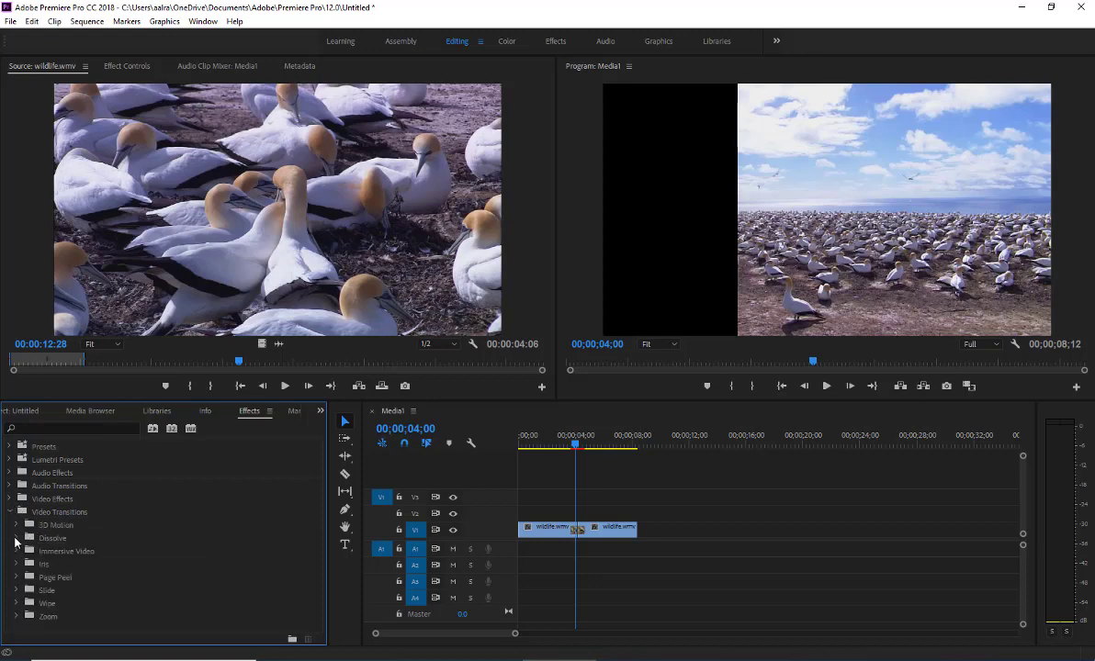
pyautogui.click(15, 539)
pyautogui.moveTo(196, 560); pyautogui.dragTo(579, 538)
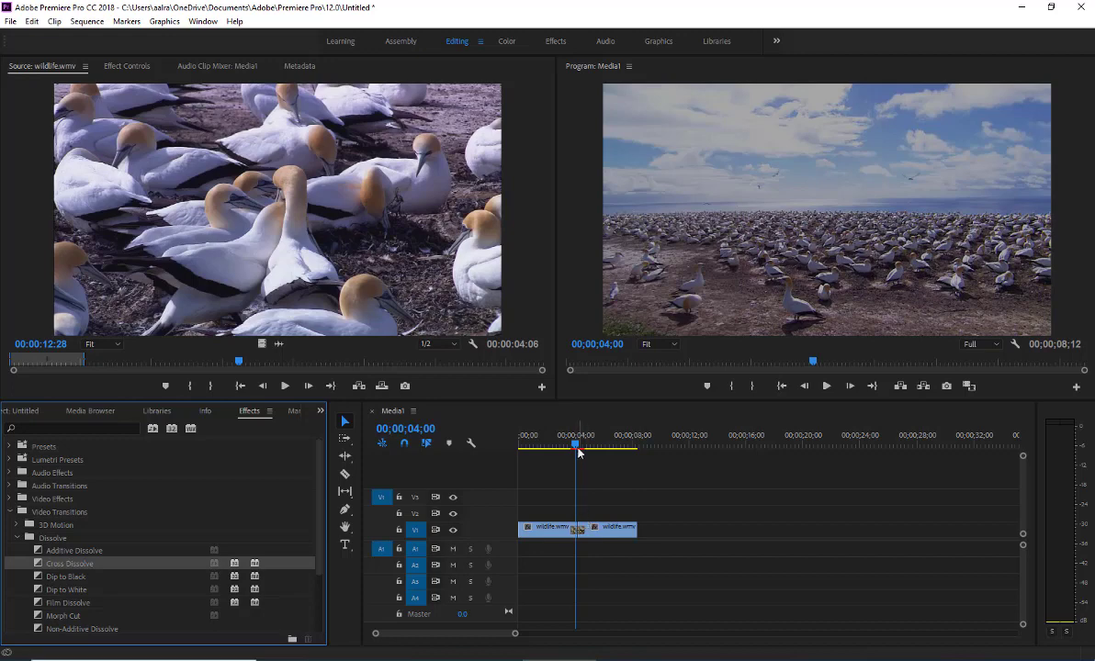
pyautogui.moveTo(578, 448); pyautogui.dragTo(580, 449)
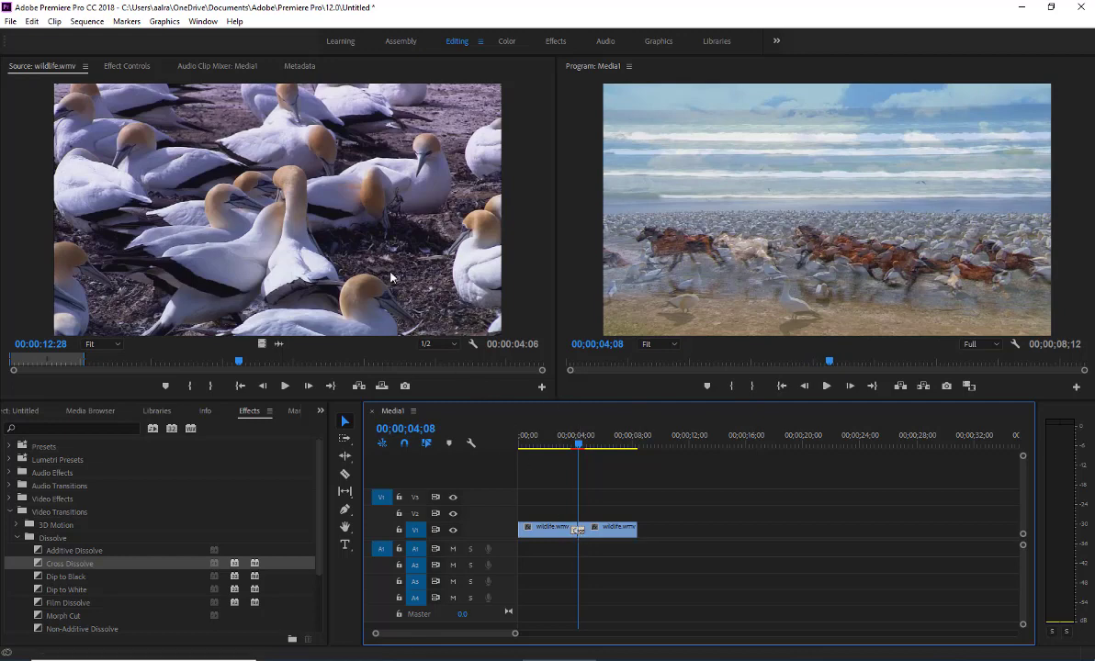
# - Show the Cross Dissolve's settings and examine the blend frame by frame from 00;00;03;27 to past 00;00;04;16
pyautogui.click(132, 68)
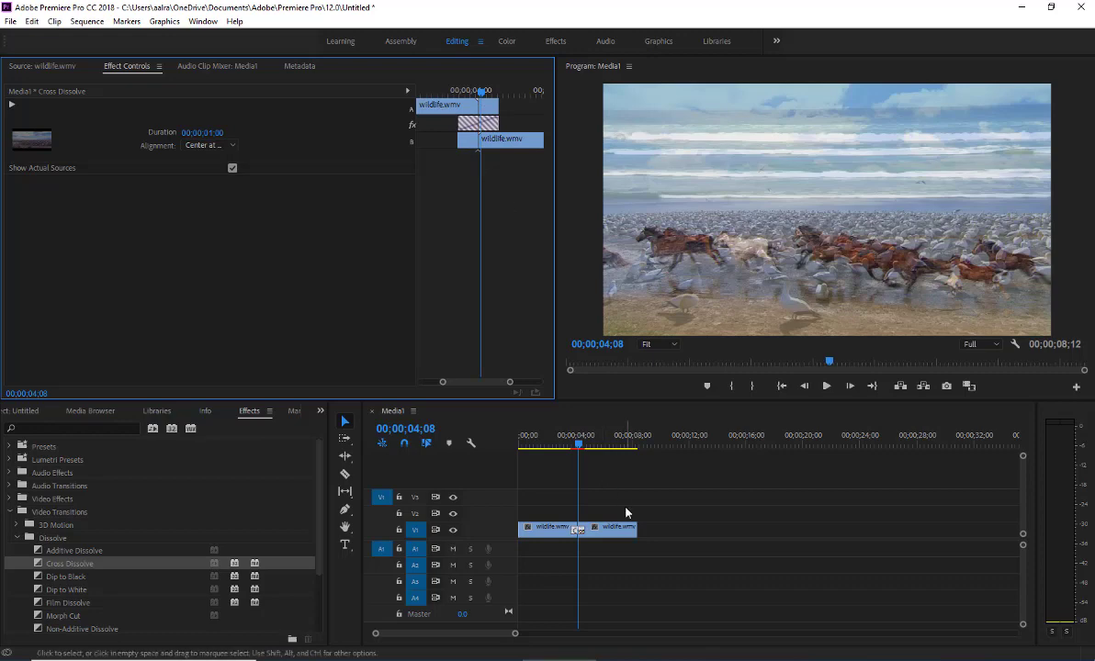
pyautogui.click(572, 446)
pyautogui.moveTo(572, 446); pyautogui.dragTo(573, 447)
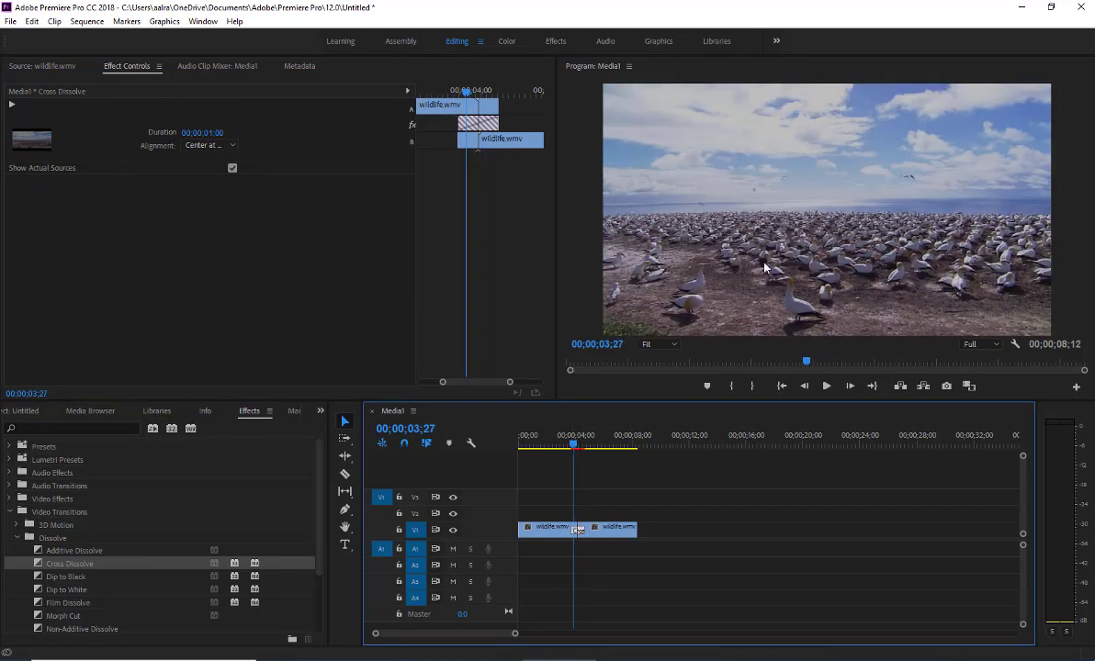
pyautogui.click(849, 386)
pyautogui.click(849, 386)
pyautogui.click(849, 386)
pyautogui.click(849, 386)
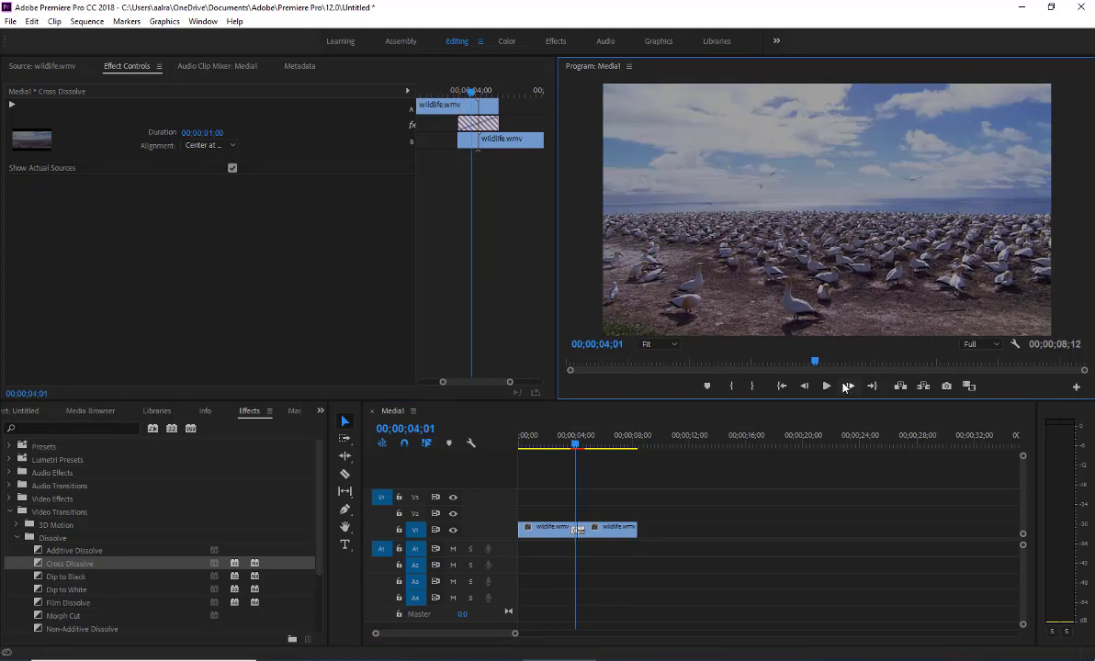
pyautogui.click(849, 386)
pyautogui.click(849, 386)
pyautogui.click(849, 386)
pyautogui.click(849, 386)
pyautogui.click(849, 386)
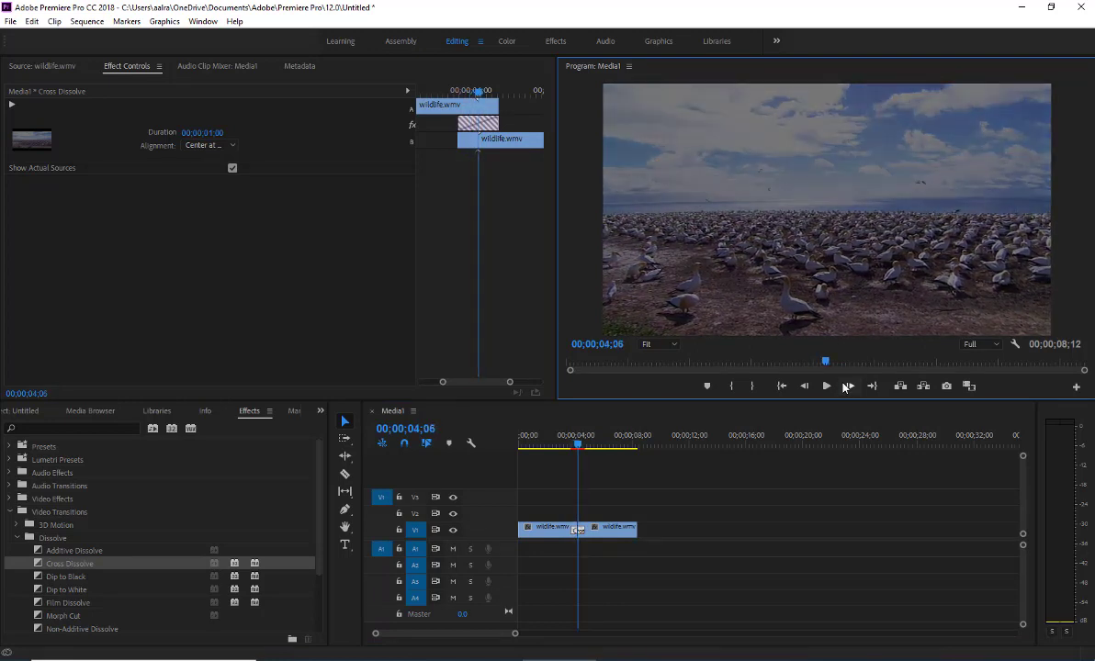
pyautogui.click(844, 388)
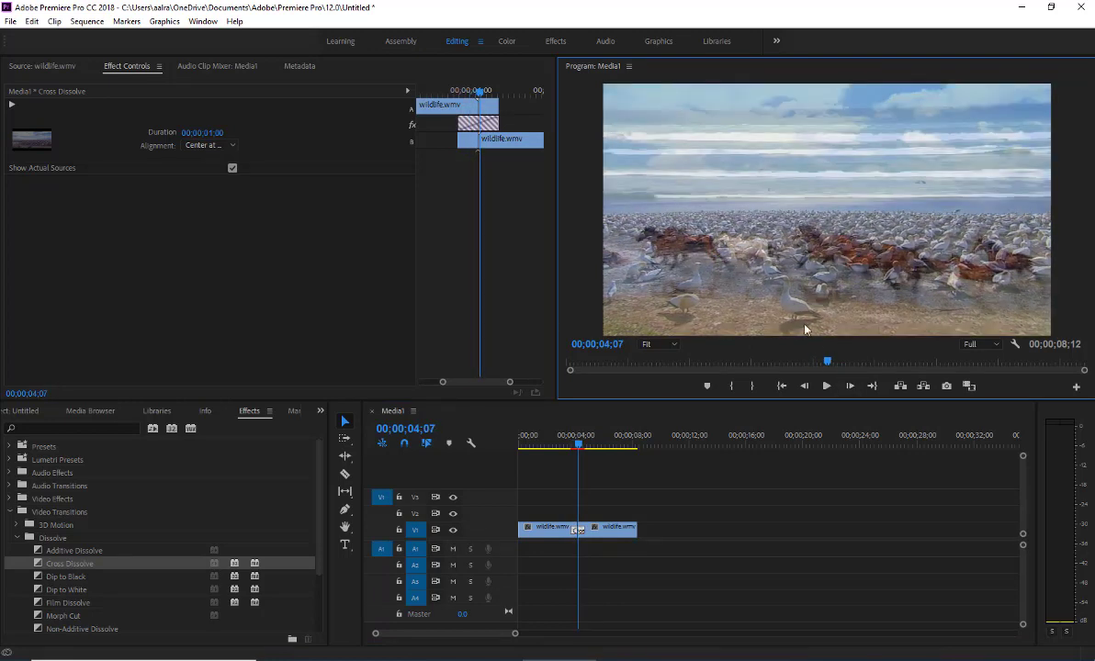
pyautogui.click(850, 387)
pyautogui.click(851, 386)
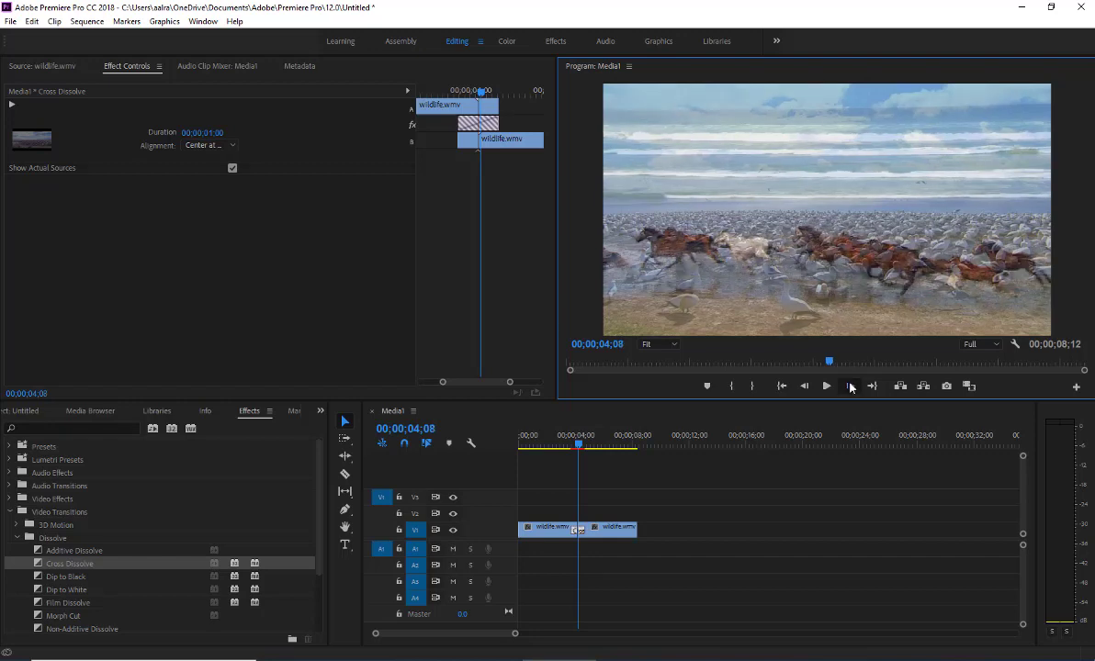
pyautogui.click(851, 387)
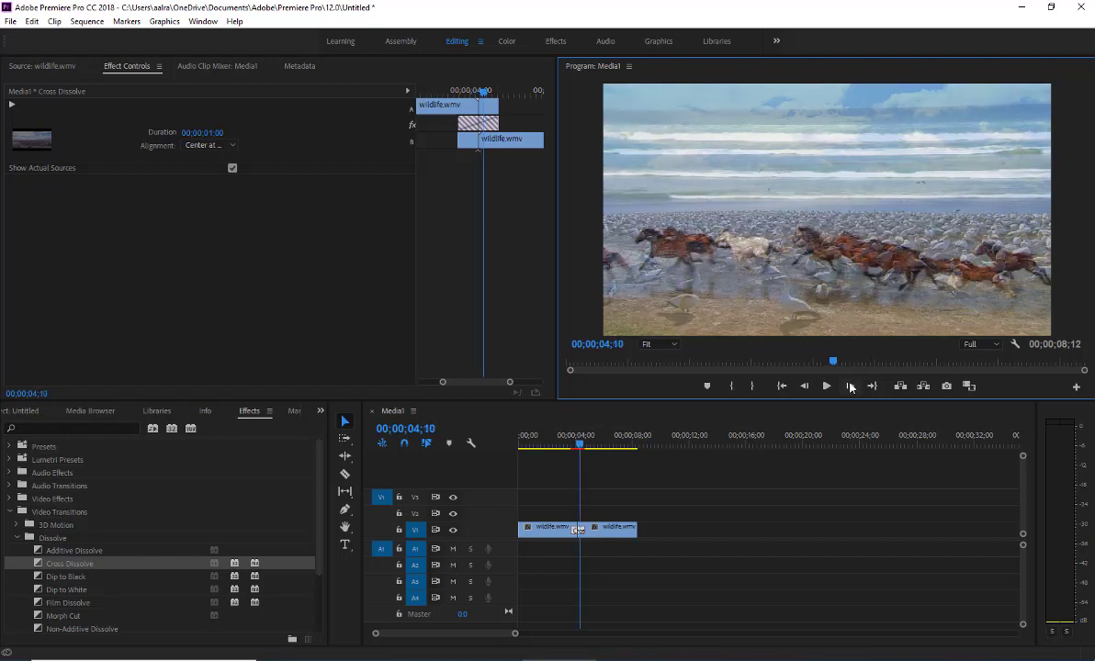
pyautogui.click(851, 387)
pyautogui.click(851, 386)
pyautogui.click(850, 386)
pyautogui.click(850, 387)
pyautogui.click(850, 387)
pyautogui.click(851, 387)
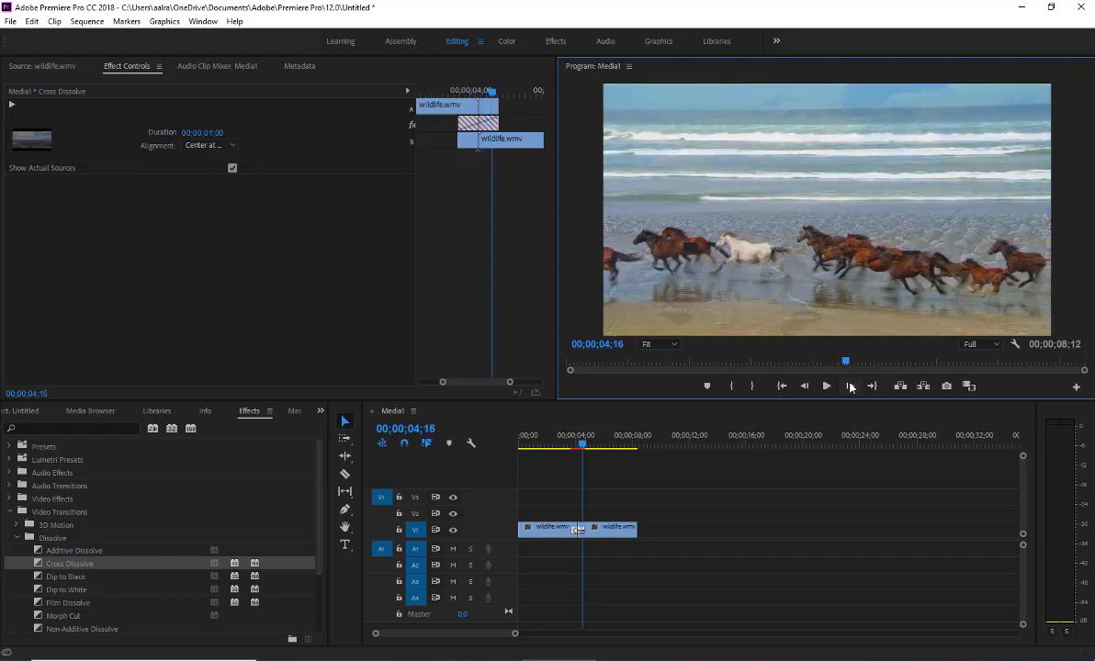
pyautogui.click(851, 386)
pyautogui.click(851, 387)
# - Examine the Cross Dissolve again frame by frame, from 00;00;03;20 to 00;00;04;09
pyautogui.click(574, 447)
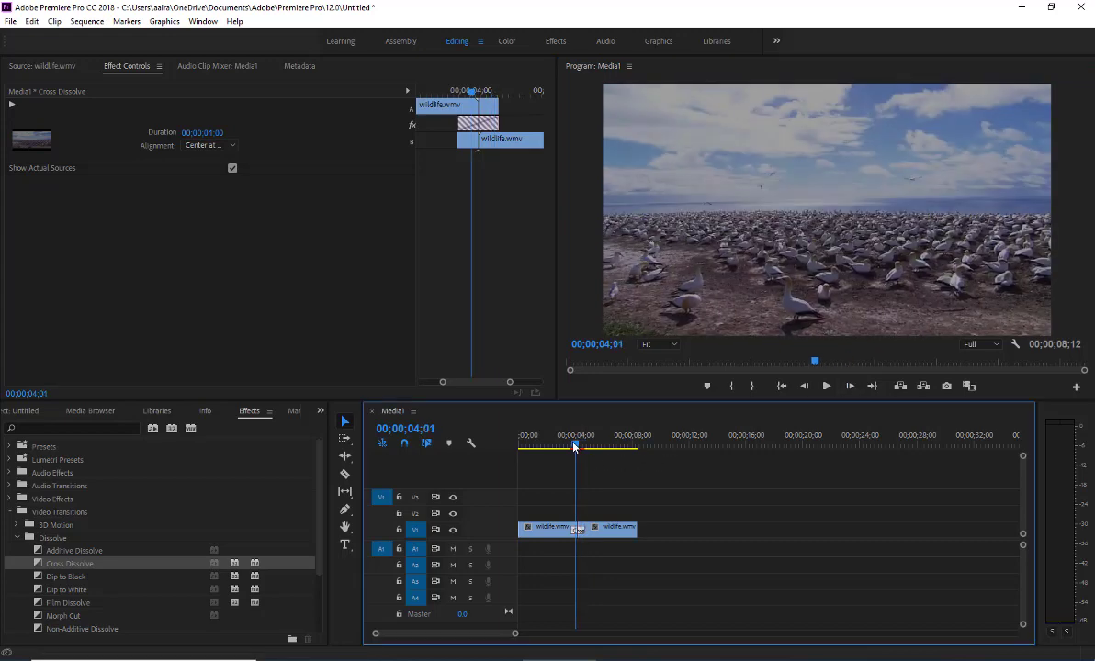
pyautogui.moveTo(574, 447); pyautogui.dragTo(571, 446)
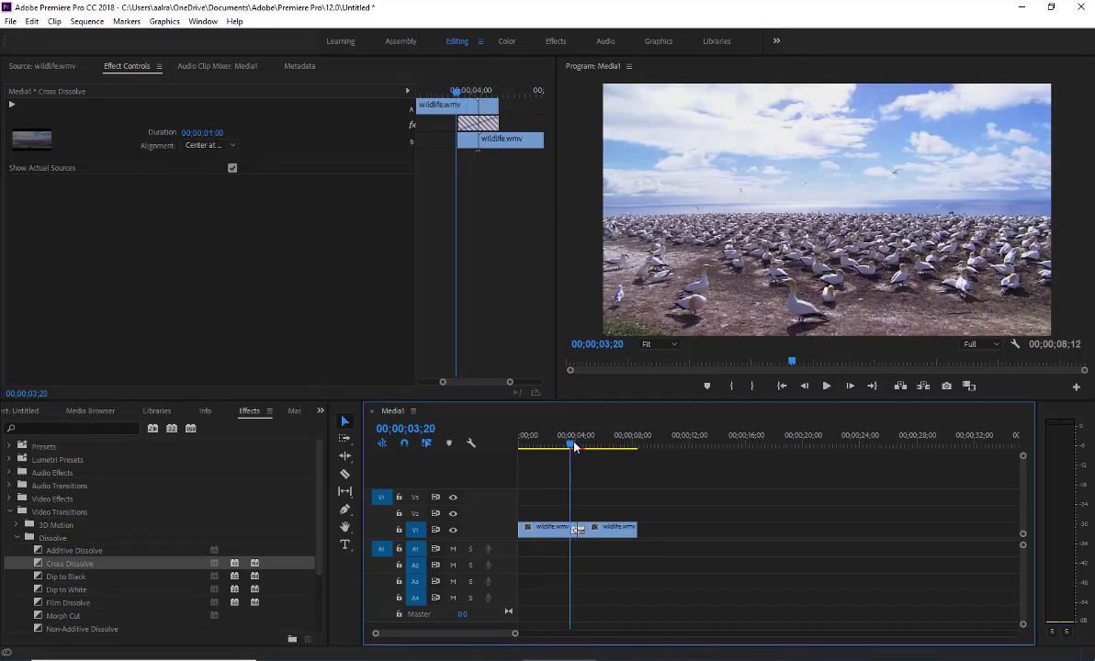
pyautogui.click(854, 387)
pyautogui.click(854, 387)
pyautogui.click(854, 387)
pyautogui.click(855, 387)
pyautogui.click(855, 387)
pyautogui.click(855, 387)
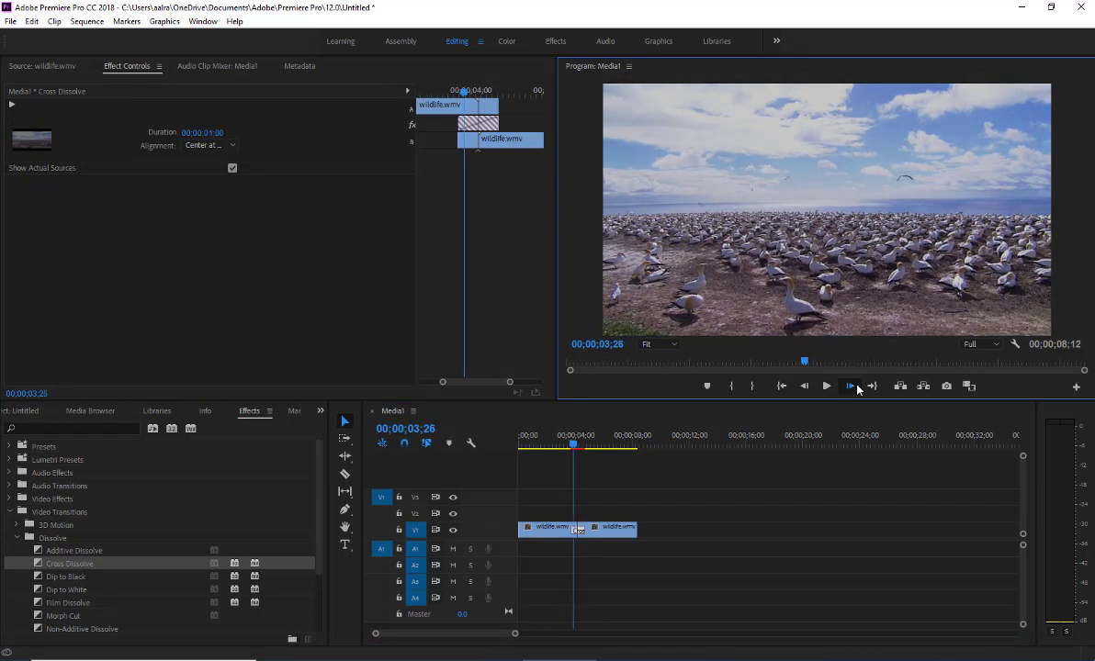
pyautogui.click(851, 386)
pyautogui.click(851, 386)
pyautogui.click(851, 387)
pyautogui.click(851, 386)
pyautogui.click(851, 386)
pyautogui.click(851, 387)
pyautogui.click(851, 387)
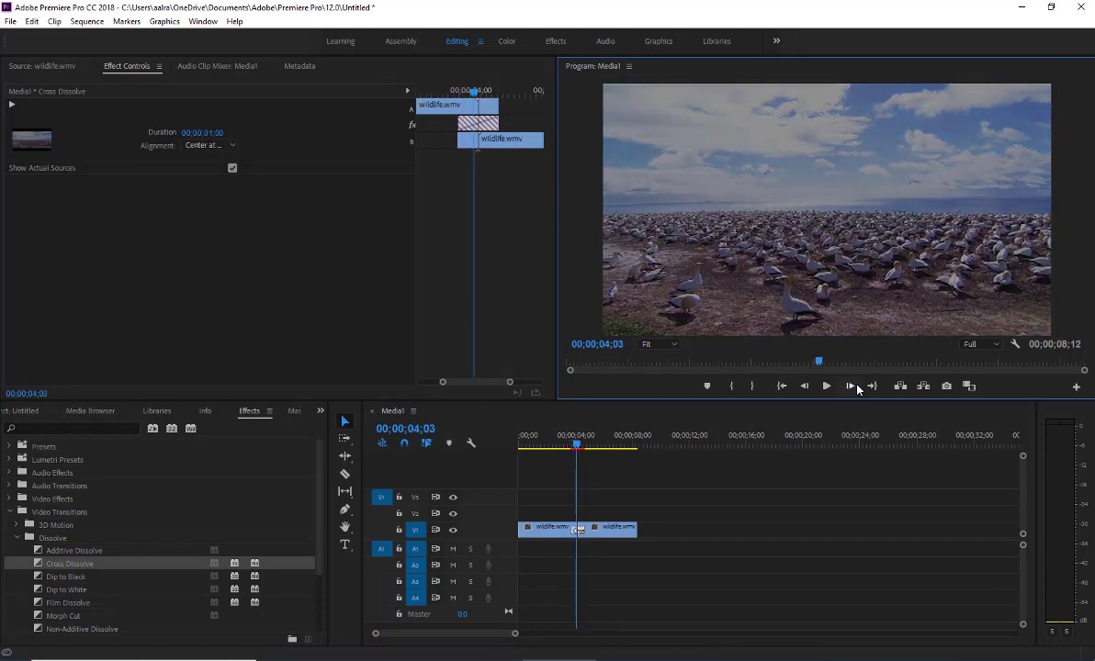
pyautogui.click(857, 387)
pyautogui.click(856, 387)
pyautogui.click(856, 387)
pyautogui.click(857, 387)
pyautogui.click(856, 387)
pyautogui.click(856, 387)
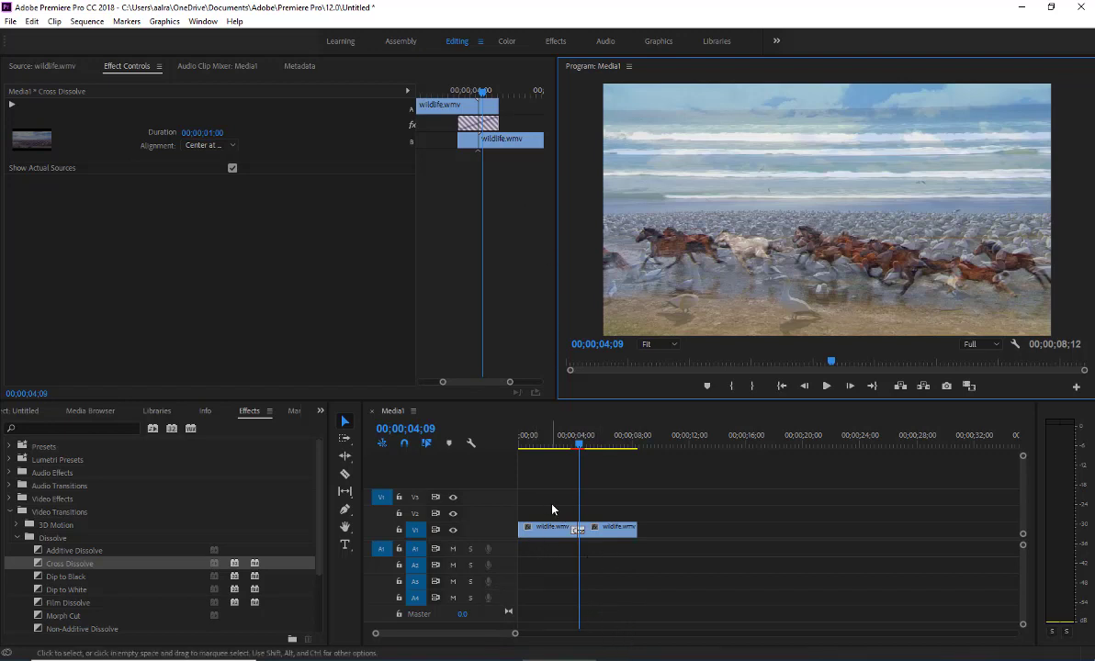
# - Slip the first V1 clip's source range earlier and the second clip's range later, leaving spare frames on both sides of the cut
pyautogui.doubleClick(551, 528)
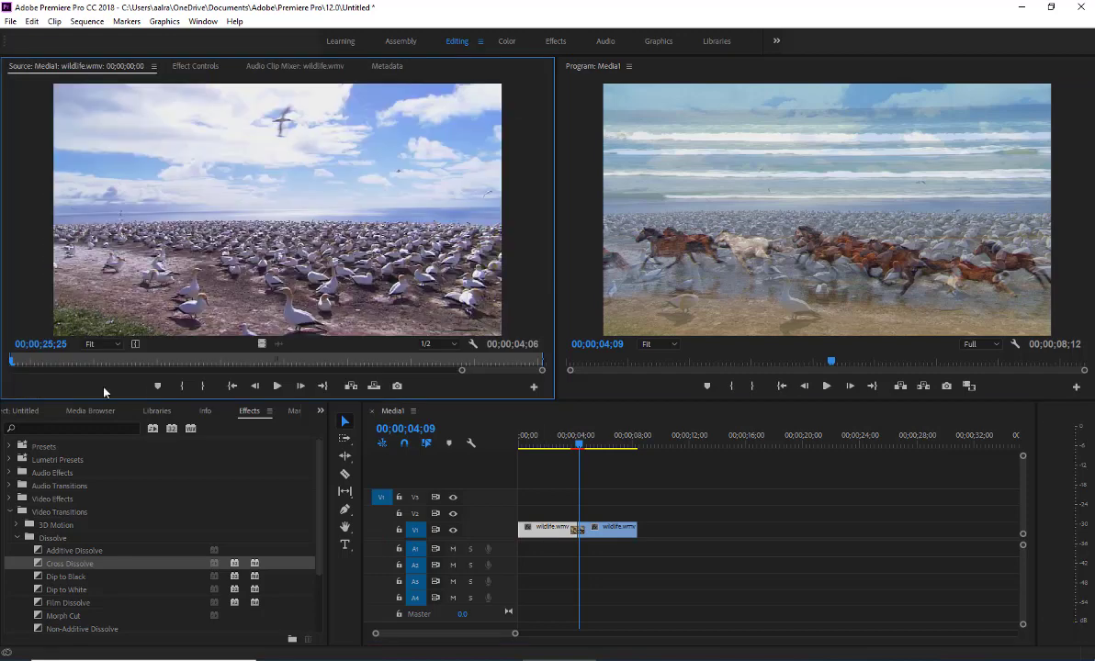
pyautogui.moveTo(462, 371); pyautogui.dragTo(5, 372)
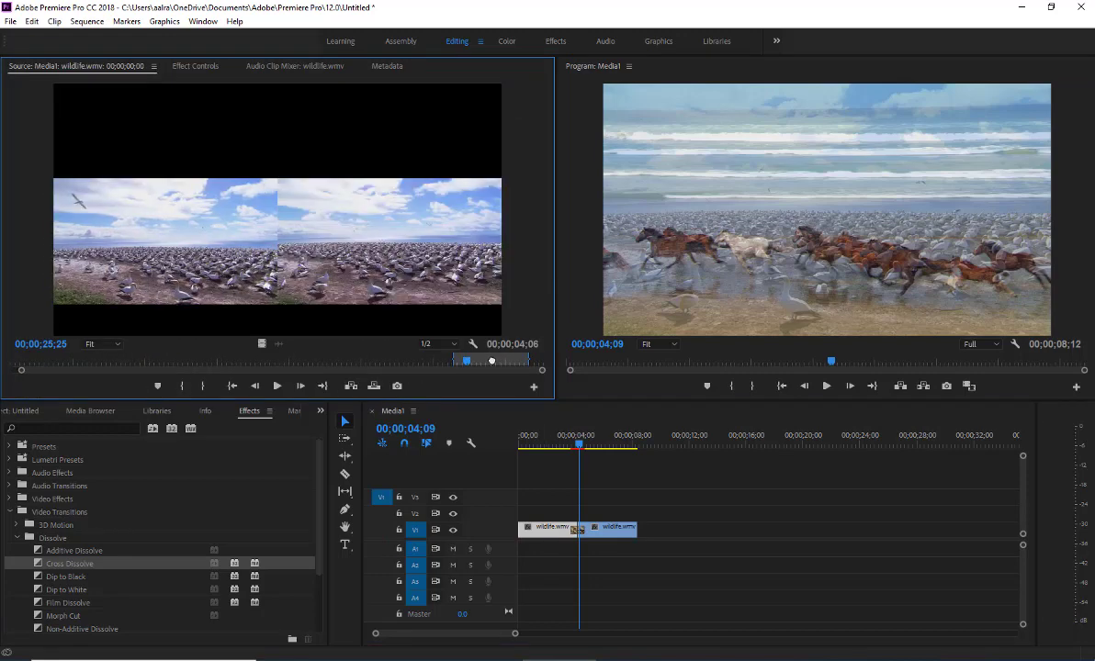
pyautogui.click(606, 529)
pyautogui.doubleClick(606, 529)
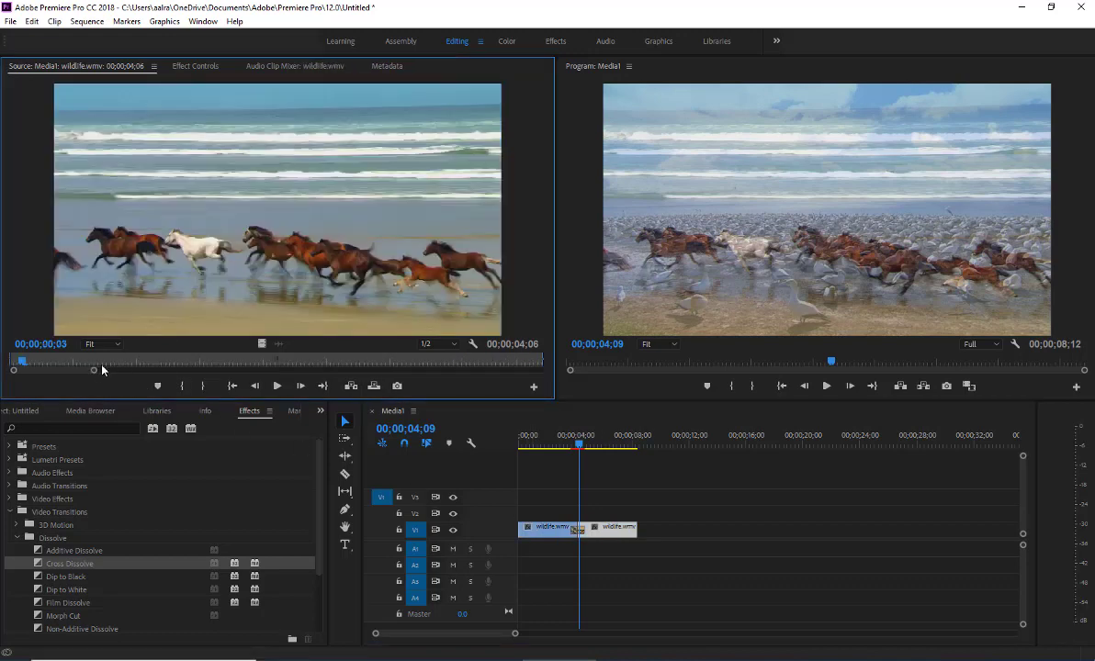
pyautogui.moveTo(94, 370); pyautogui.dragTo(472, 382)
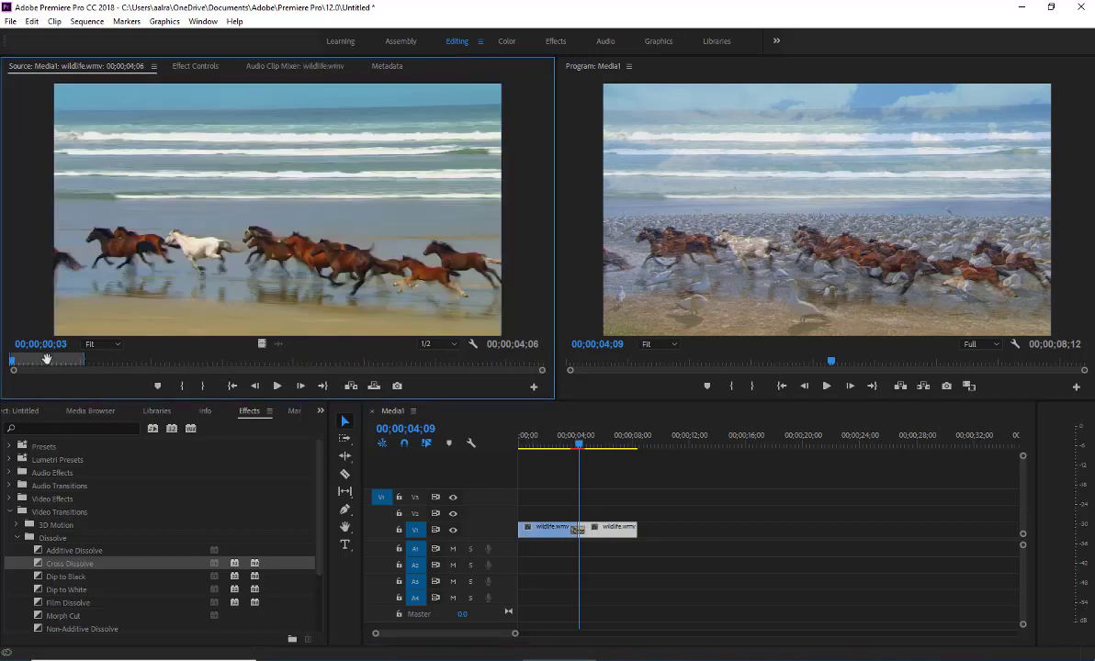
pyautogui.moveTo(46, 359); pyautogui.dragTo(61, 361)
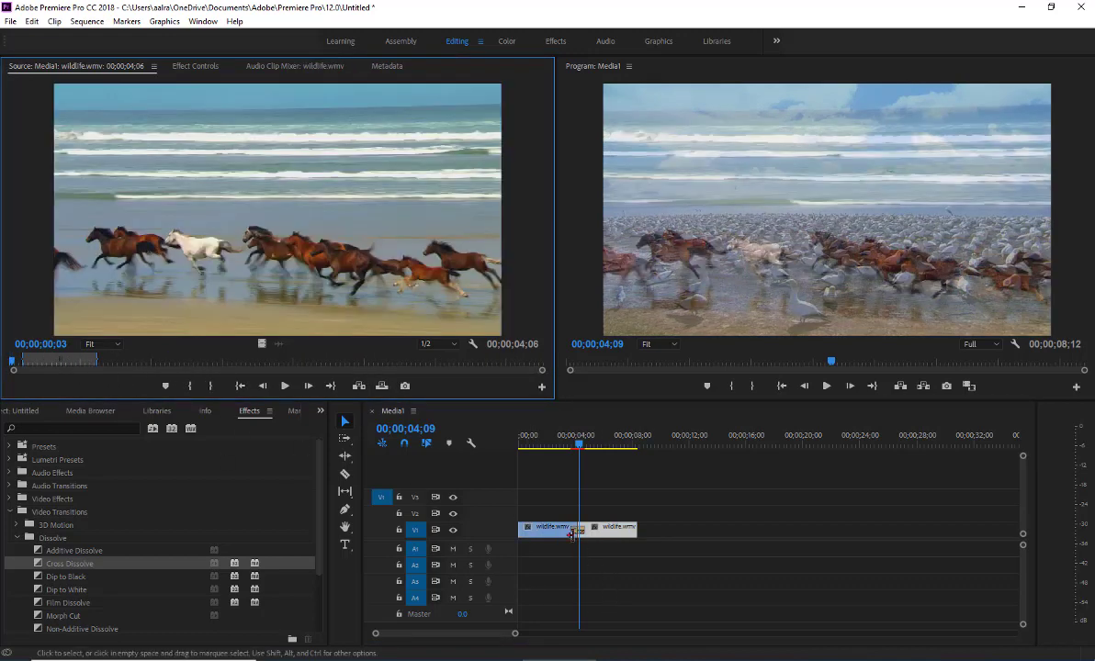
# - Show the Cross Dissolve's settings and stretch the transition to a duration of 00;00;01;15
pyautogui.click(573, 532)
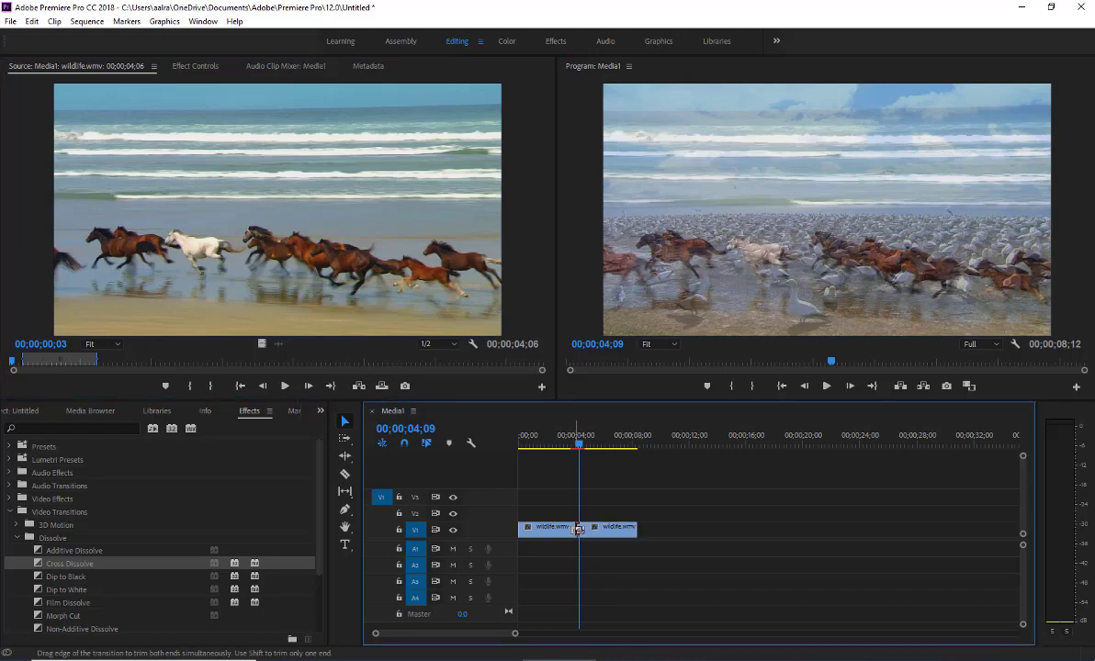
pyautogui.click(189, 67)
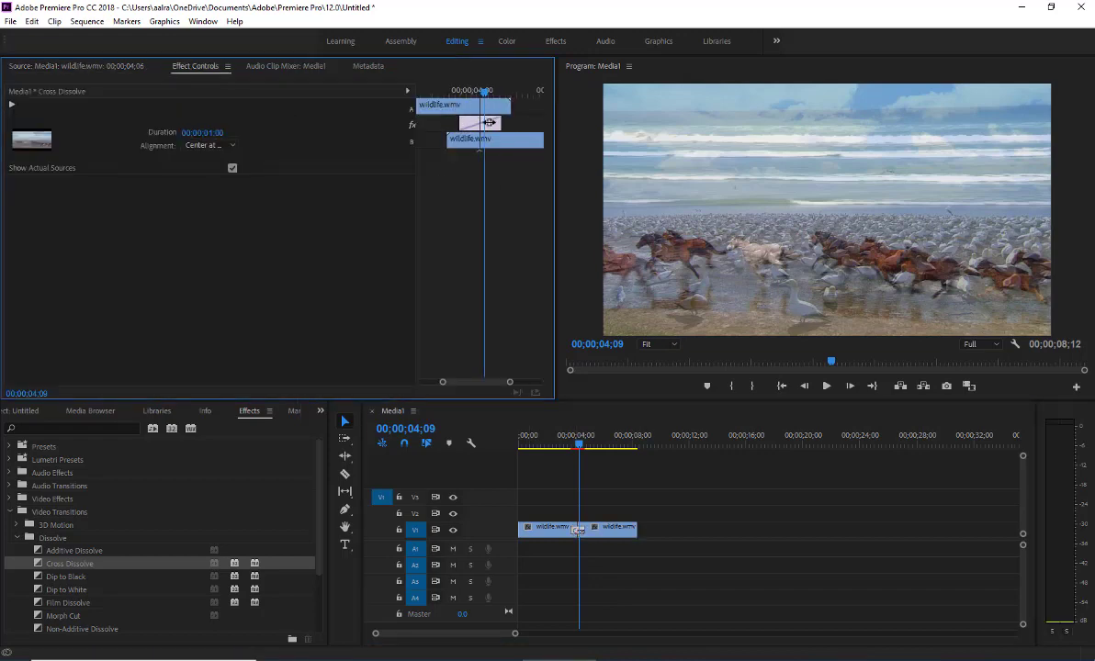
pyautogui.moveTo(501, 123); pyautogui.dragTo(449, 124)
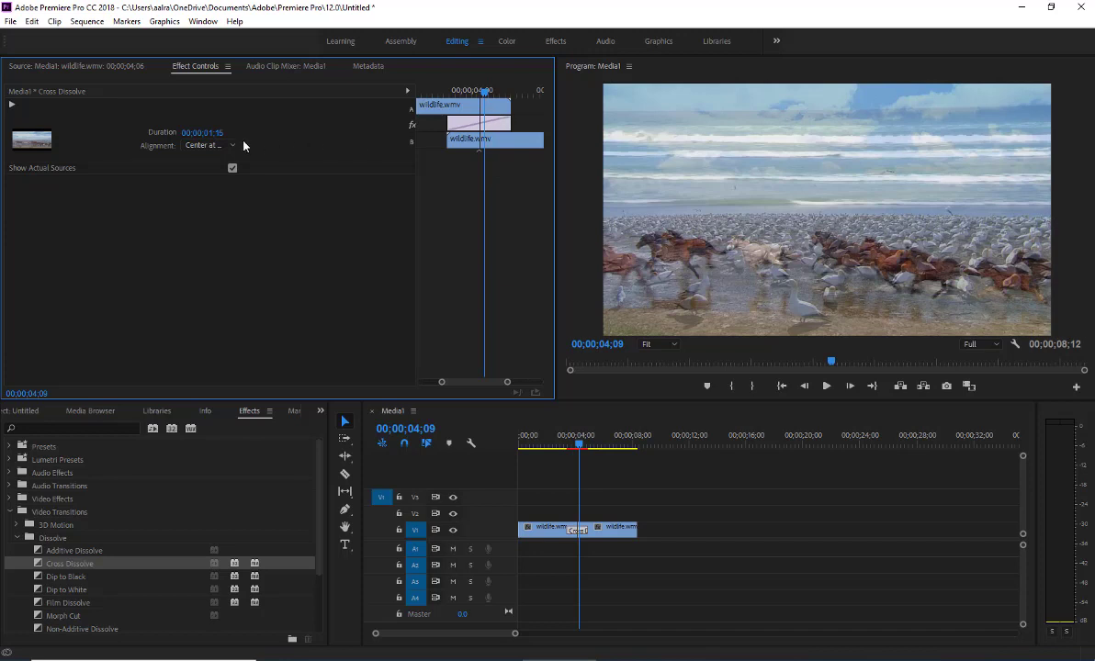
# - Set the Cross Dissolve's duration to 00;00;01;00
pyautogui.click(207, 133)
pyautogui.write('1000')
pyautogui.press('Return')
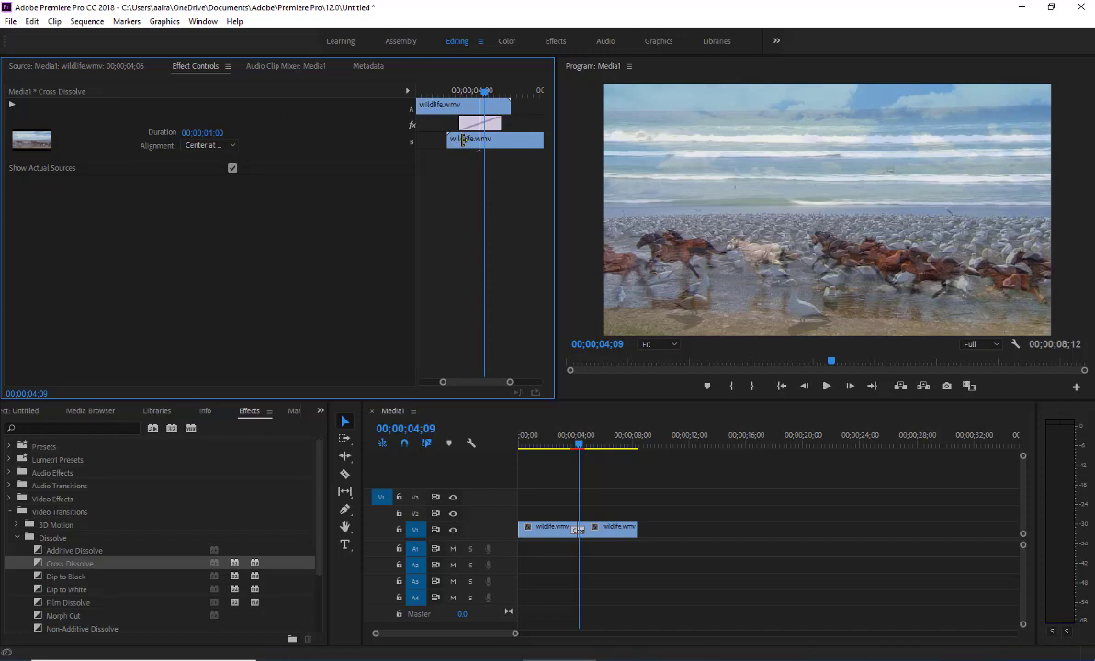
# - Extend the V1 clips into their spare frames at the cut, to 00;00;04;13 and 00;00;04;14 long, and inspect their source ranges
pyautogui.moveTo(480, 140); pyautogui.dragTo(459, 142)
pyautogui.hotkey('ctrl', 'z')
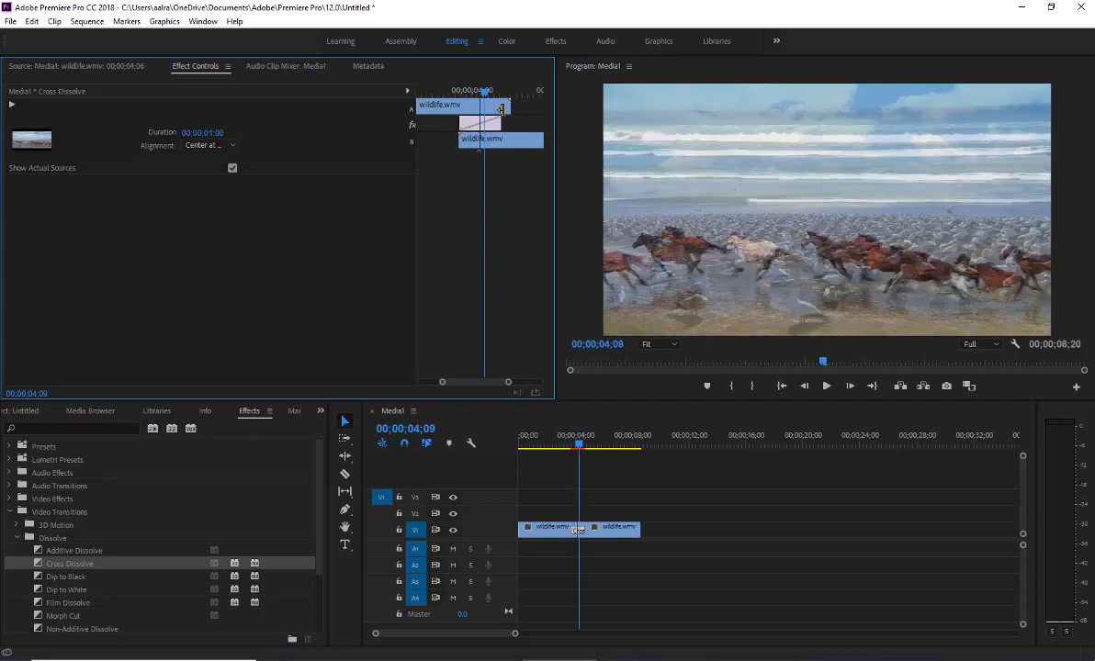
pyautogui.moveTo(508, 108)
pyautogui.mouseDown()
pyautogui.moveTo(499, 108)
pyautogui.moveTo(509, 109)
pyautogui.mouseUp()
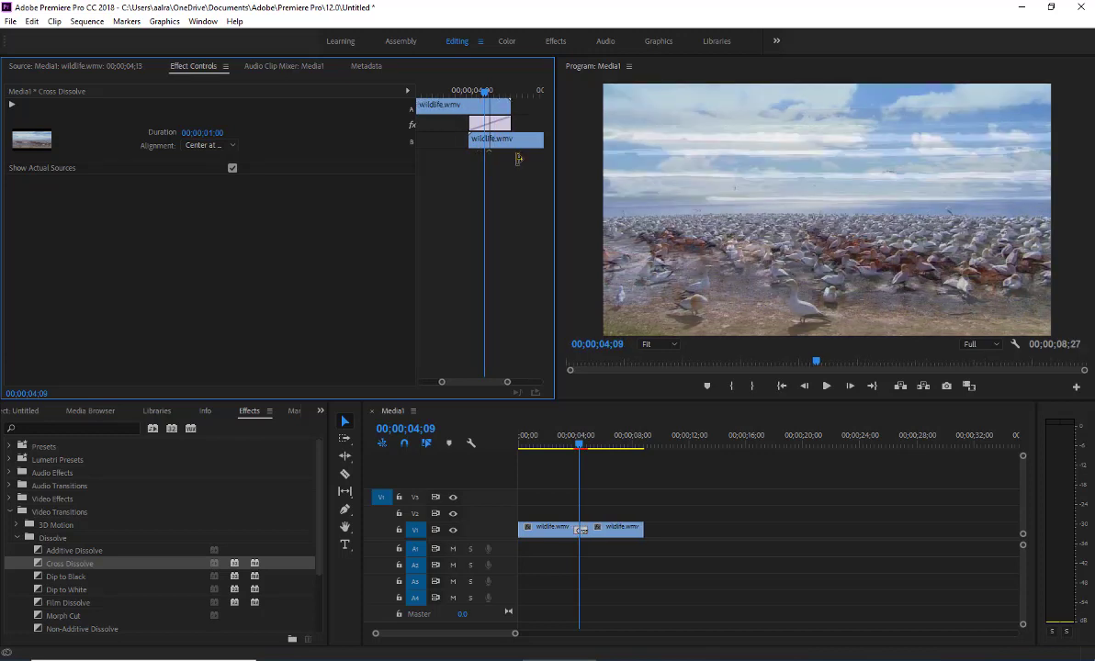
pyautogui.doubleClick(549, 527)
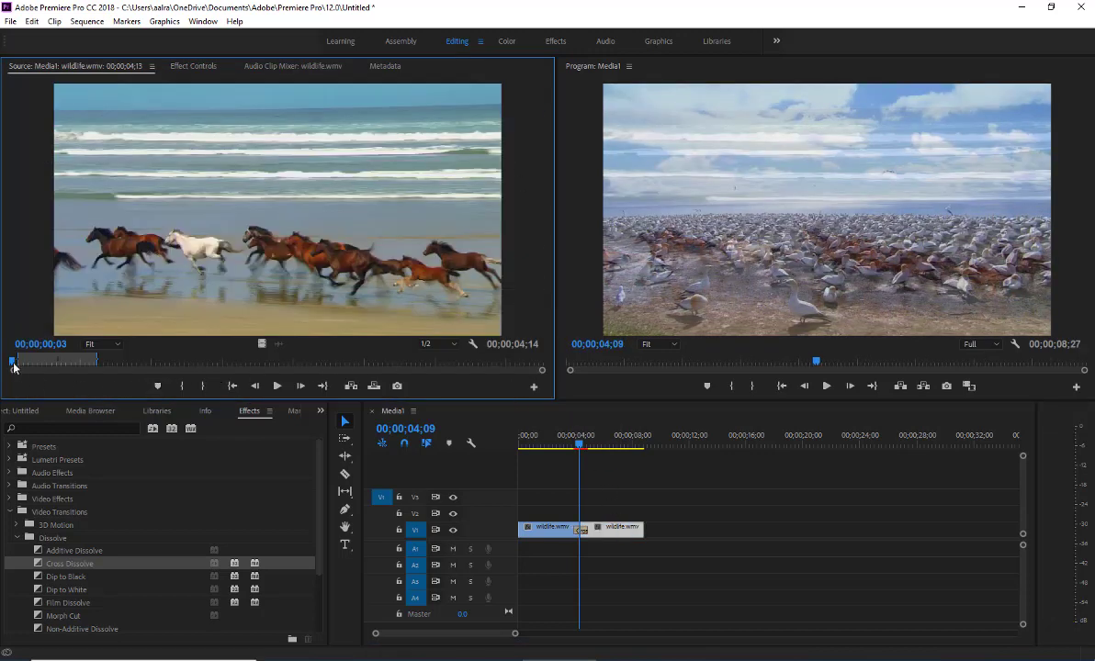
pyautogui.moveTo(19, 368); pyautogui.dragTo(535, 370)
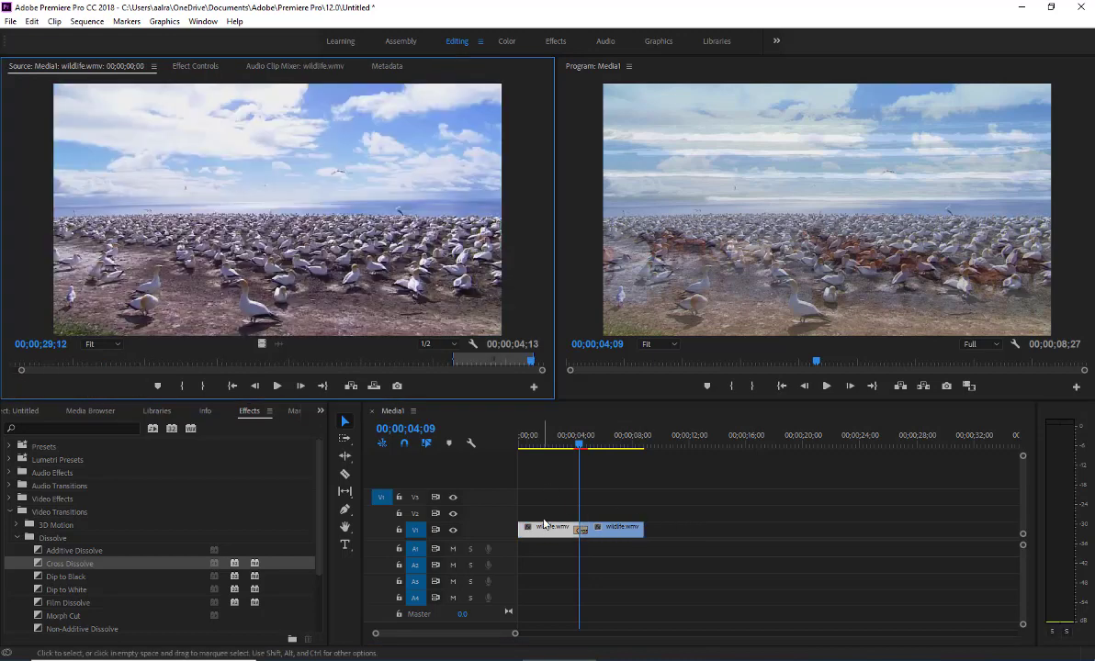